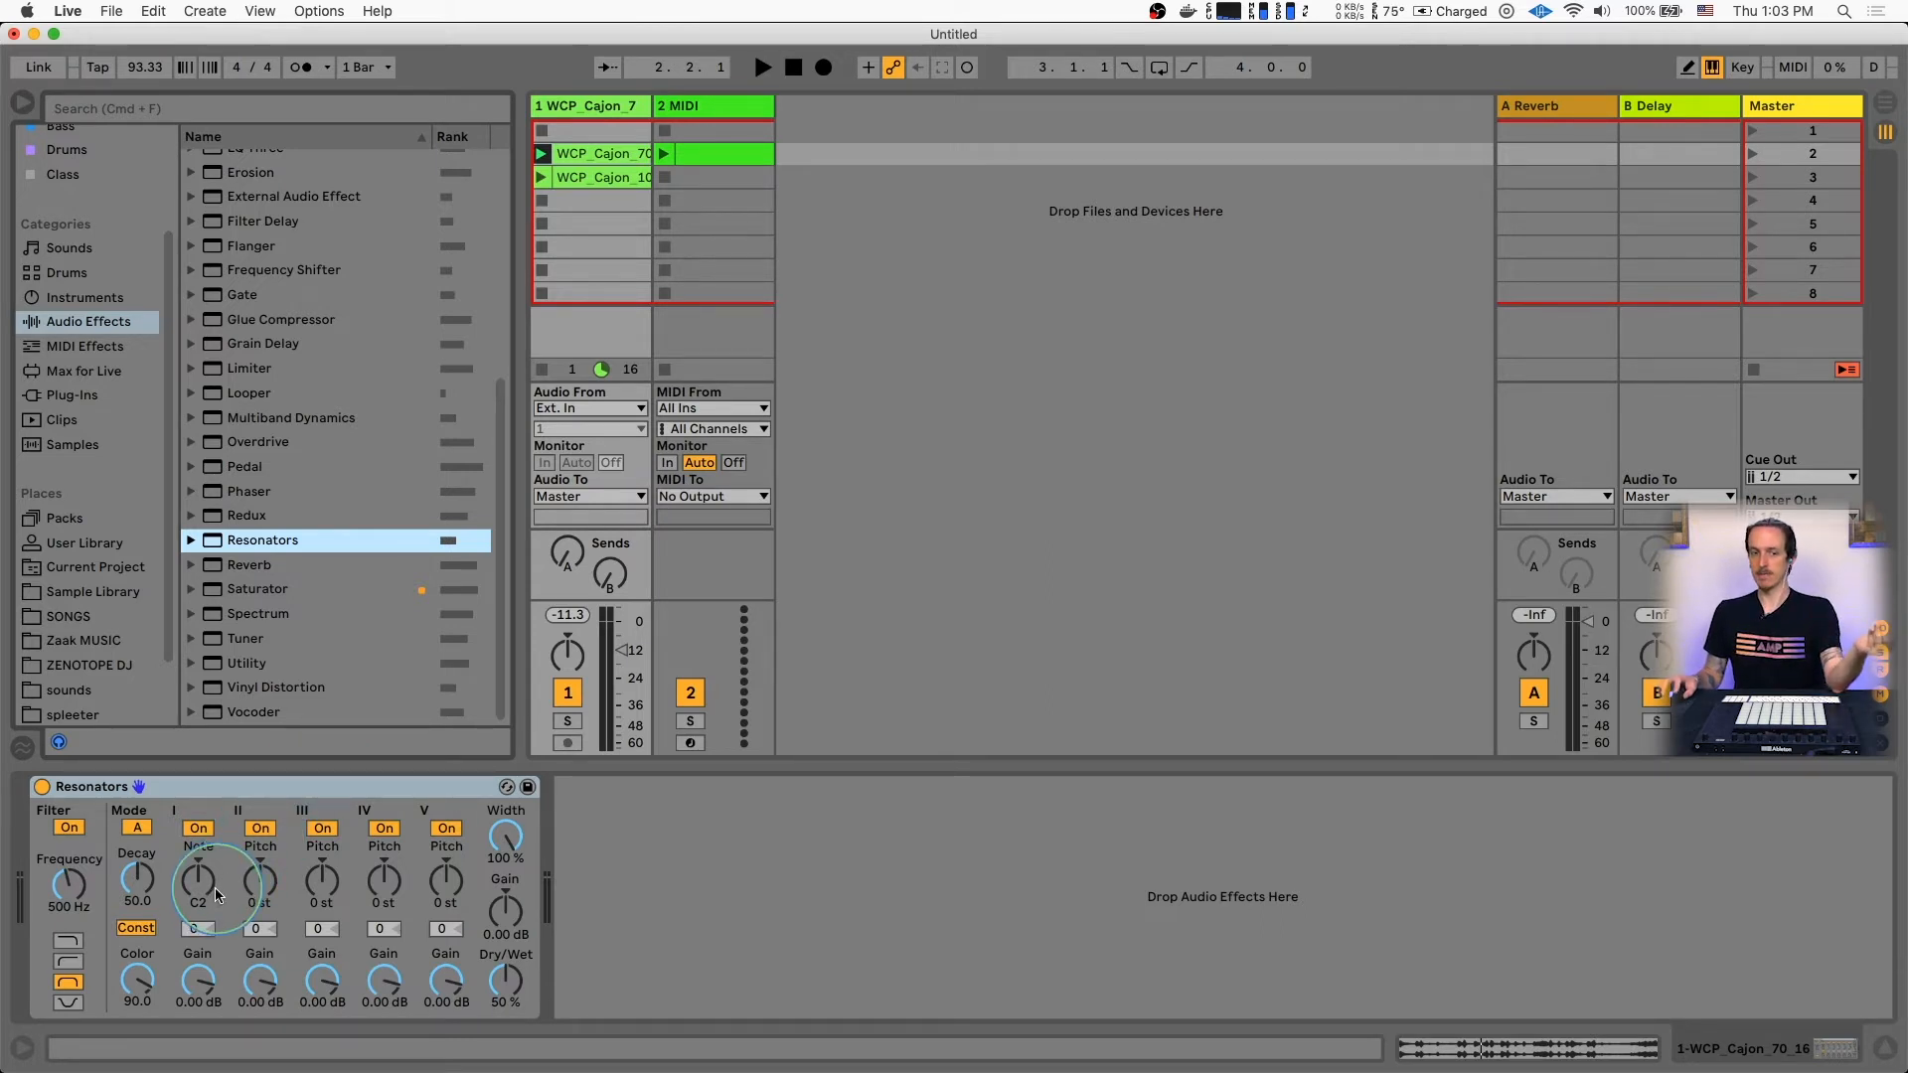
Audition the cajon clip through Resonators and slightly nudge the audio track's volume
{"action": "key", "text": "space"}
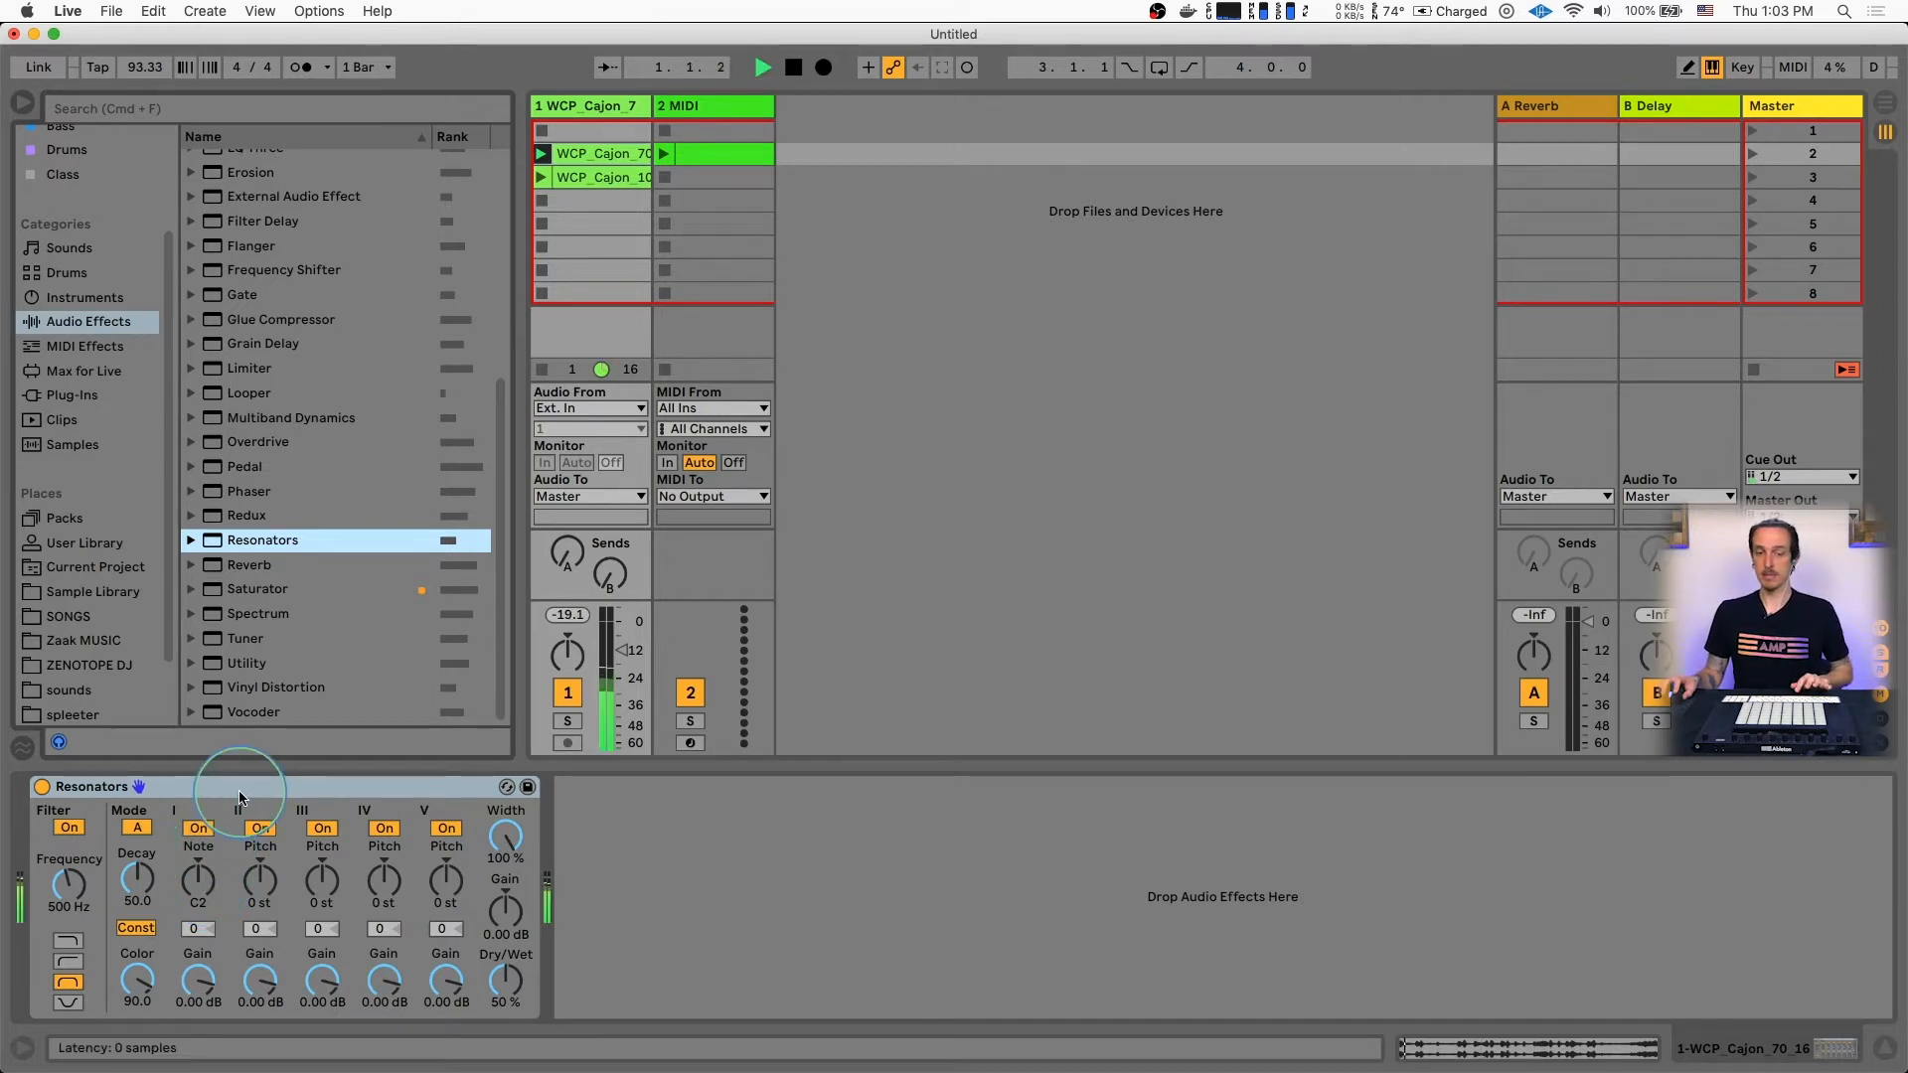
{"action": "left_click_drag", "start_coordinate": [622, 650], "coordinate": [623, 647]}
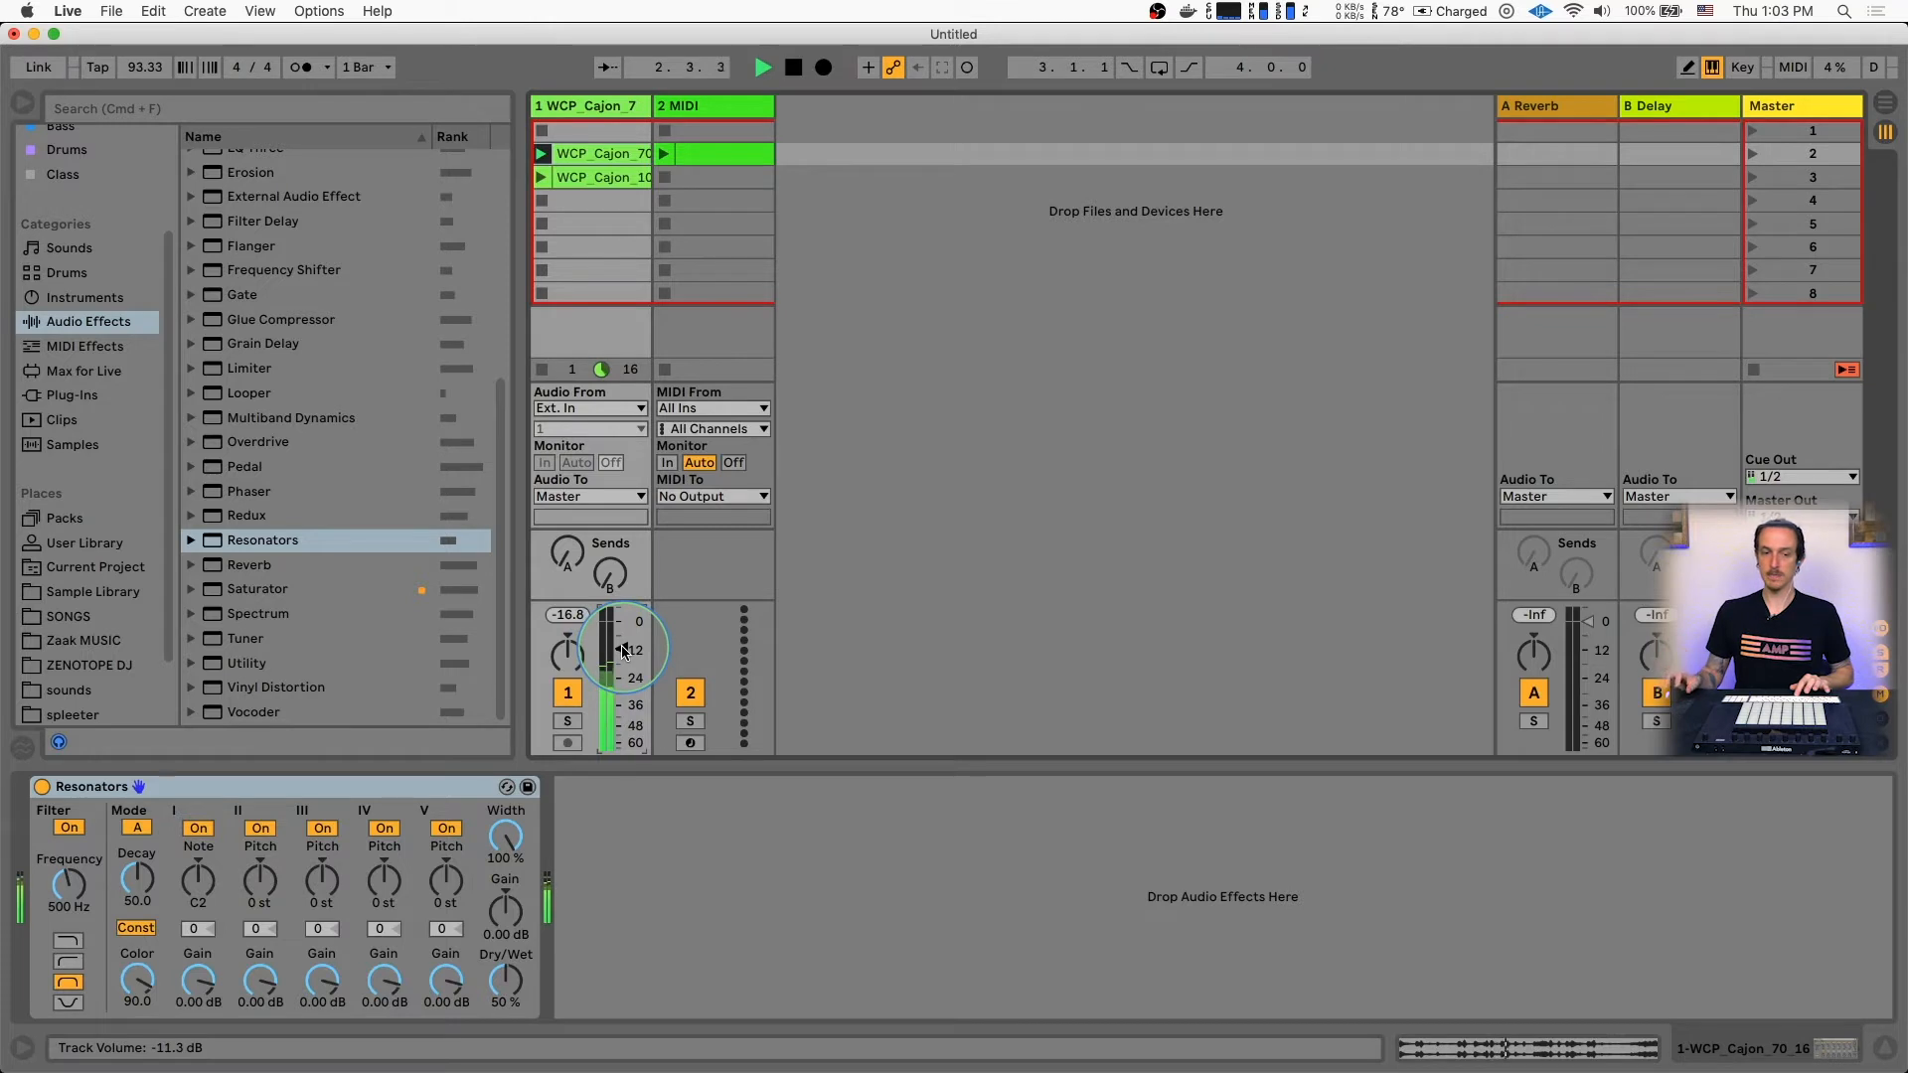
{"action": "key", "text": "space"}
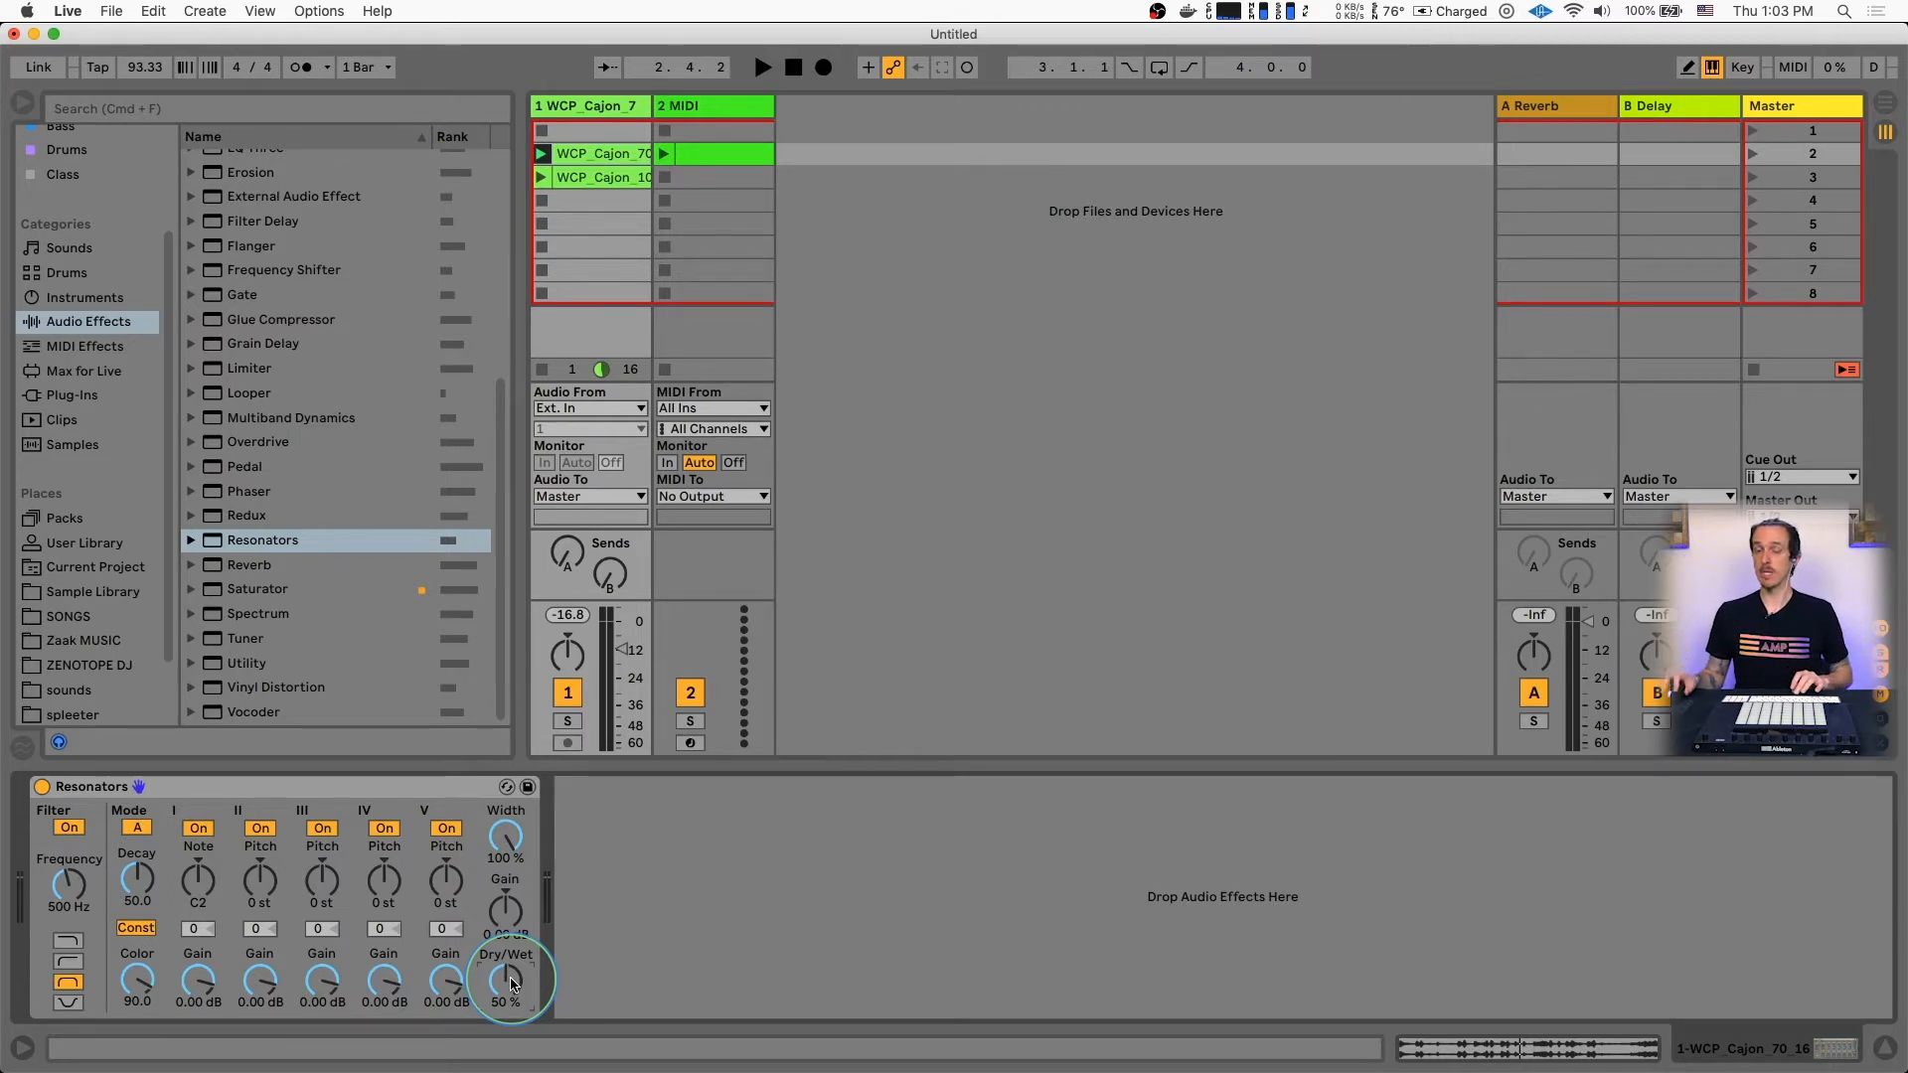
Set the Resonators Dry/Wet amount to 87% while the cajon clip plays
{"action": "key", "text": "space"}
{"action": "left_click_drag", "start_coordinate": [509, 983], "coordinate": [509, 934]}
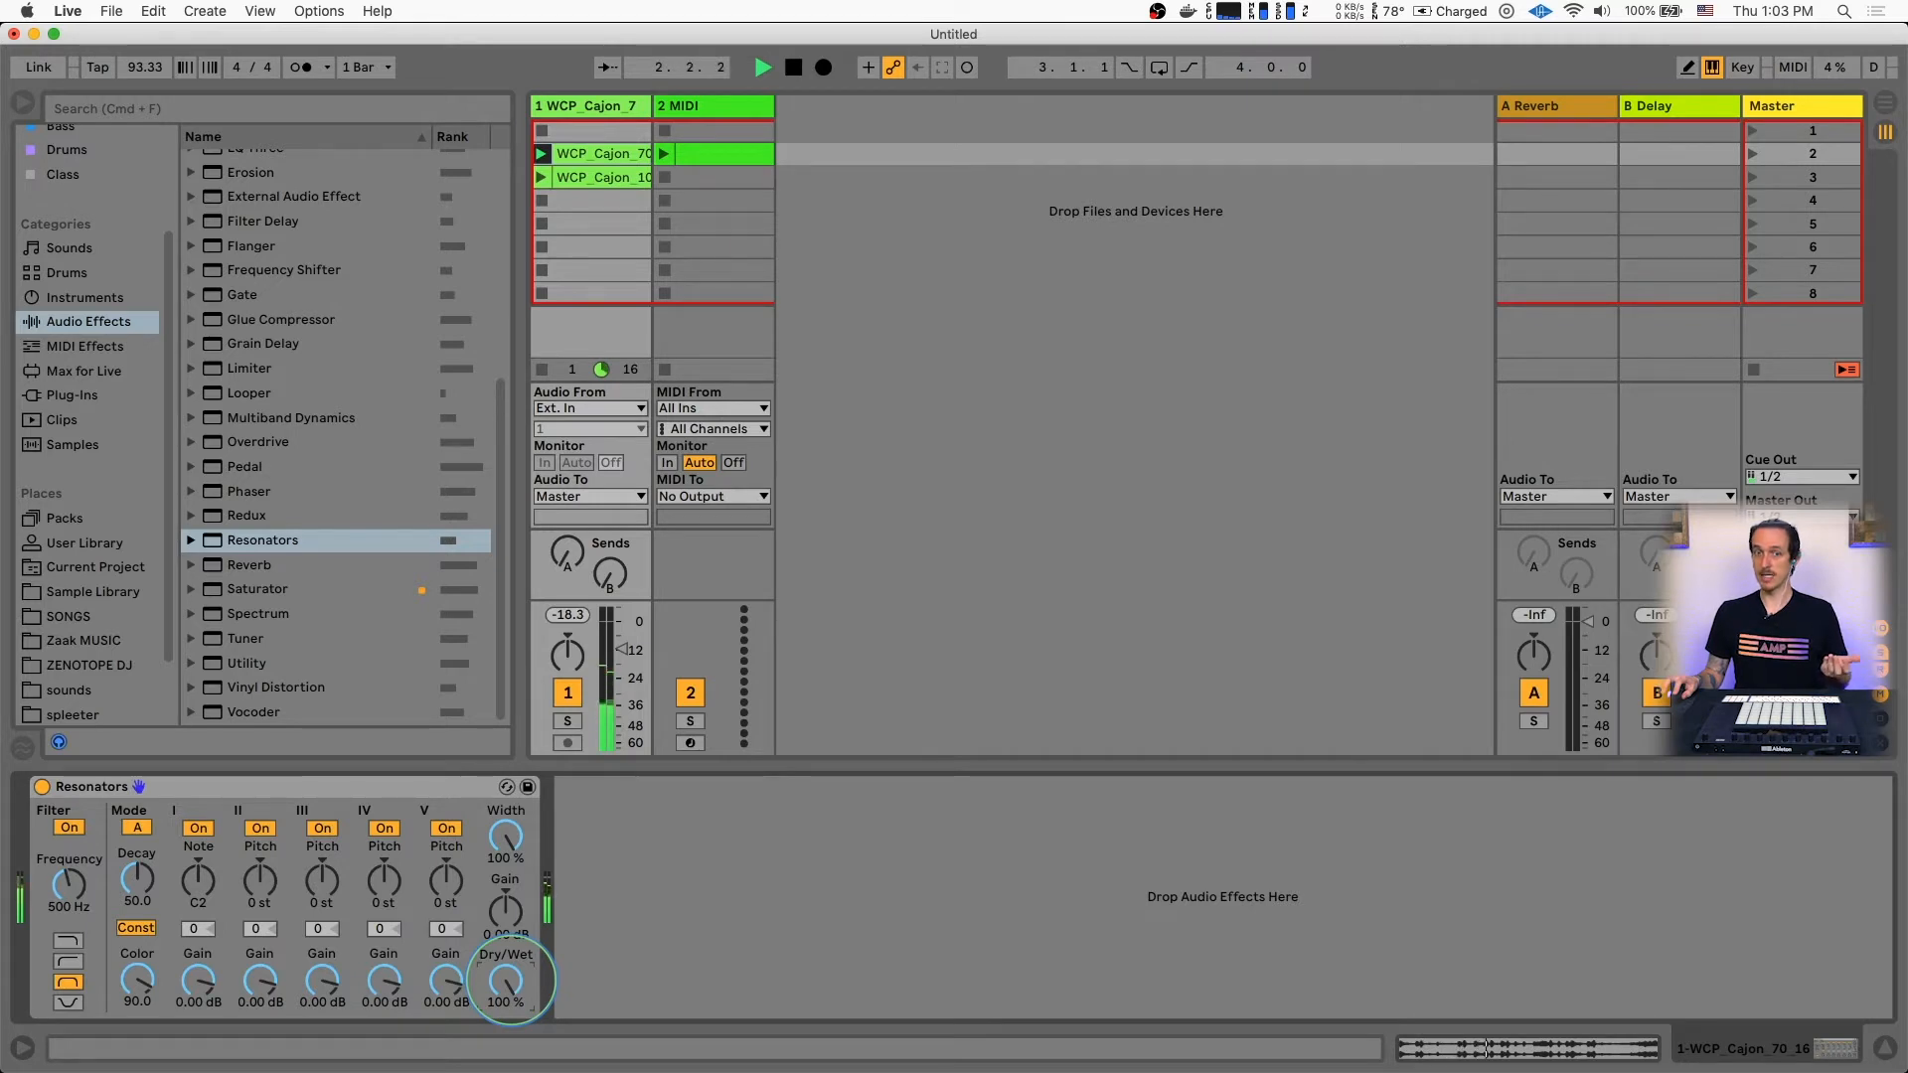
{"action": "mouse_move", "coordinate": [510, 981]}
{"action": "left_mouse_down"}
{"action": "mouse_move", "coordinate": [510, 1006]}
{"action": "mouse_move", "coordinate": [509, 946]}
{"action": "mouse_move", "coordinate": [512, 986]}
{"action": "left_mouse_up"}
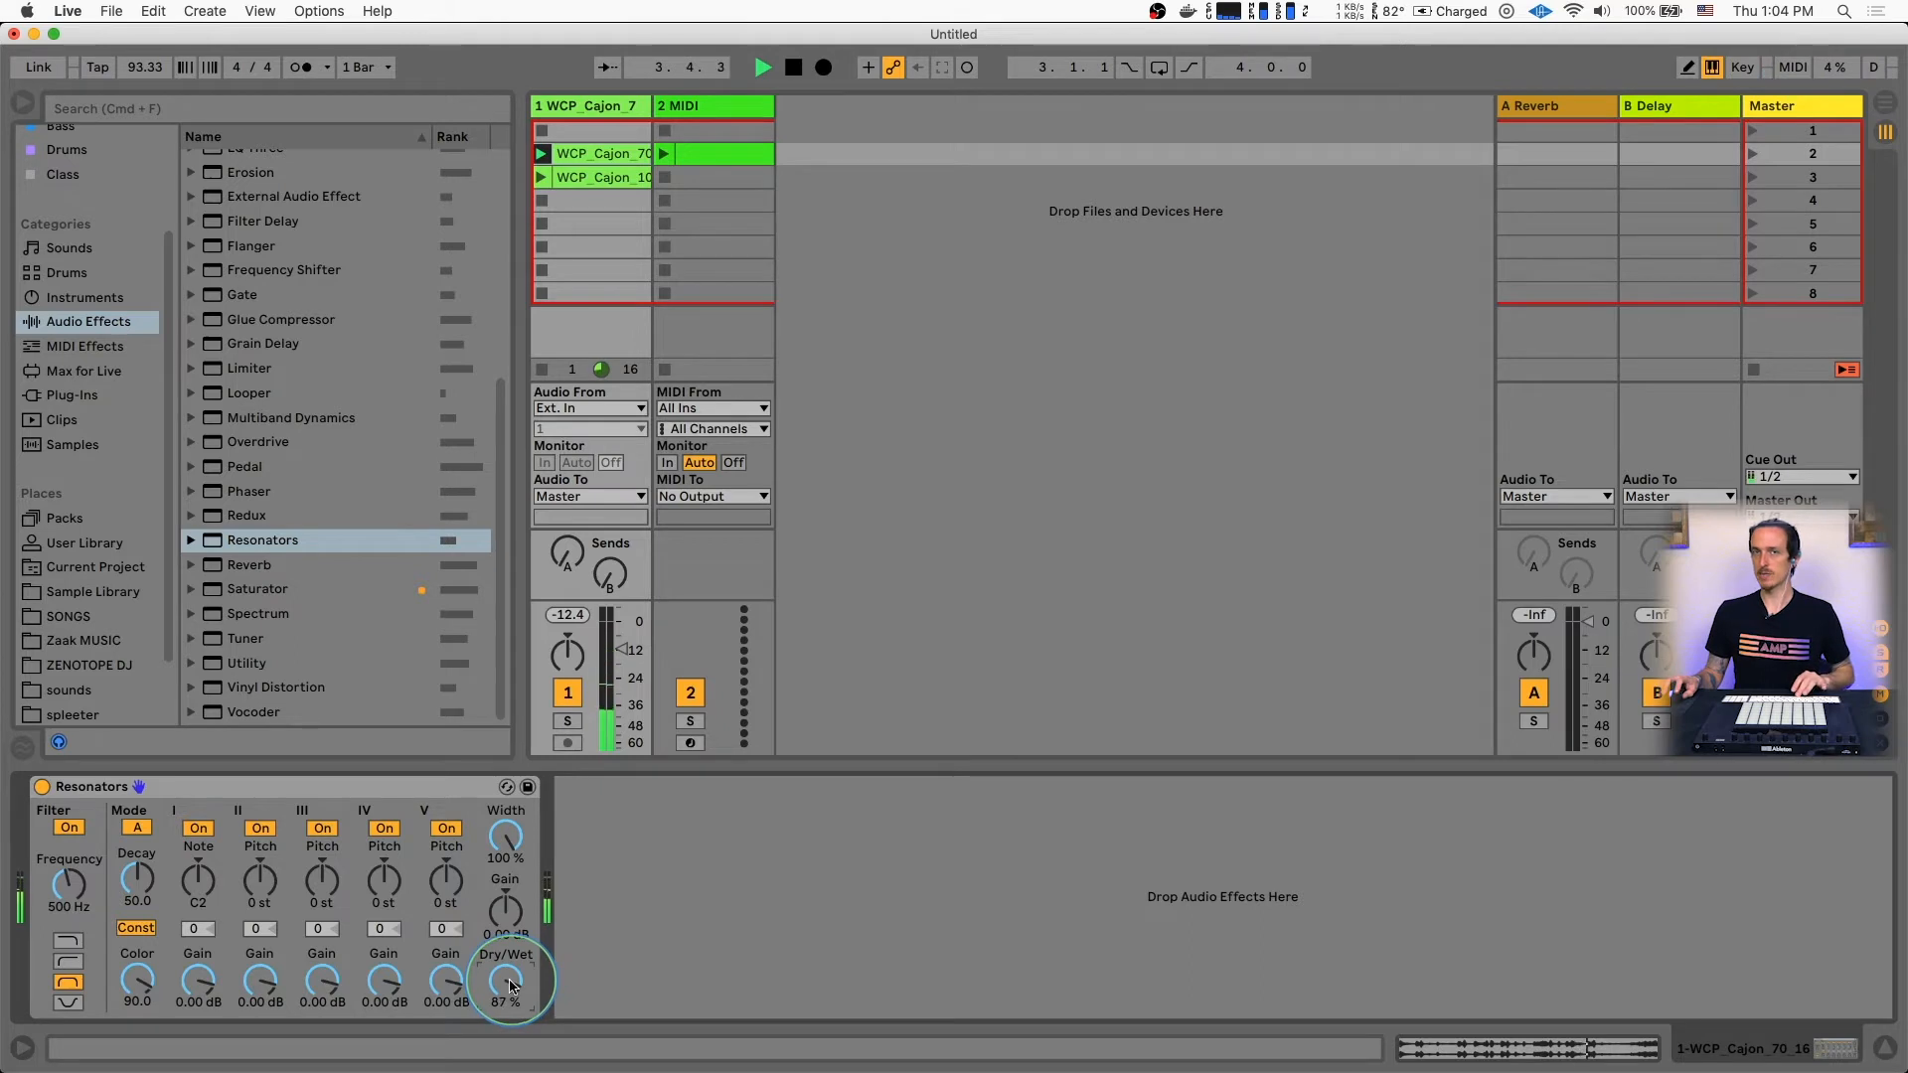
{"action": "key", "text": "space"}
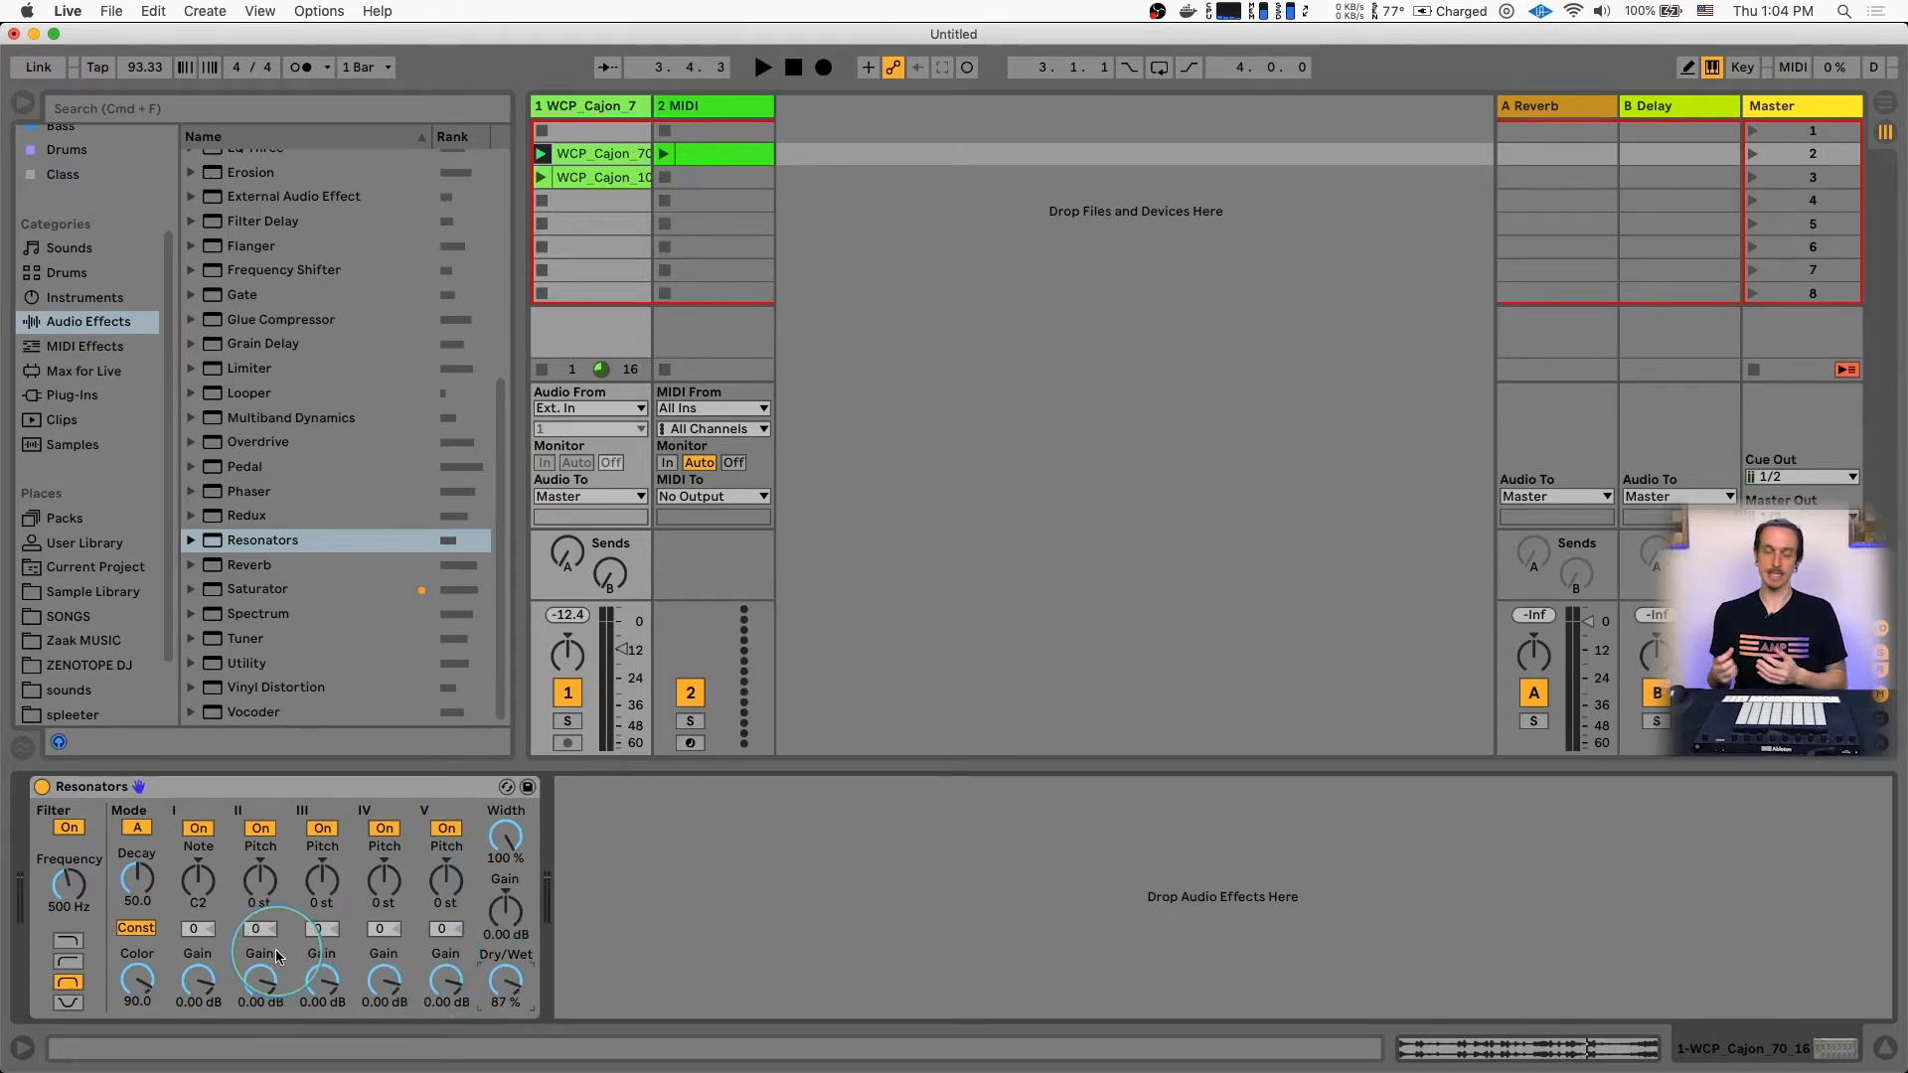
Set the note of resonator I to G2 and audition the tuning with the cajon clip
{"action": "mouse_move", "coordinate": [198, 894]}
{"action": "left_mouse_down"}
{"action": "mouse_move", "coordinate": [194, 918]}
{"action": "mouse_move", "coordinate": [197, 883]}
{"action": "left_mouse_up"}
{"action": "key", "text": "space"}
{"action": "key", "text": "space"}
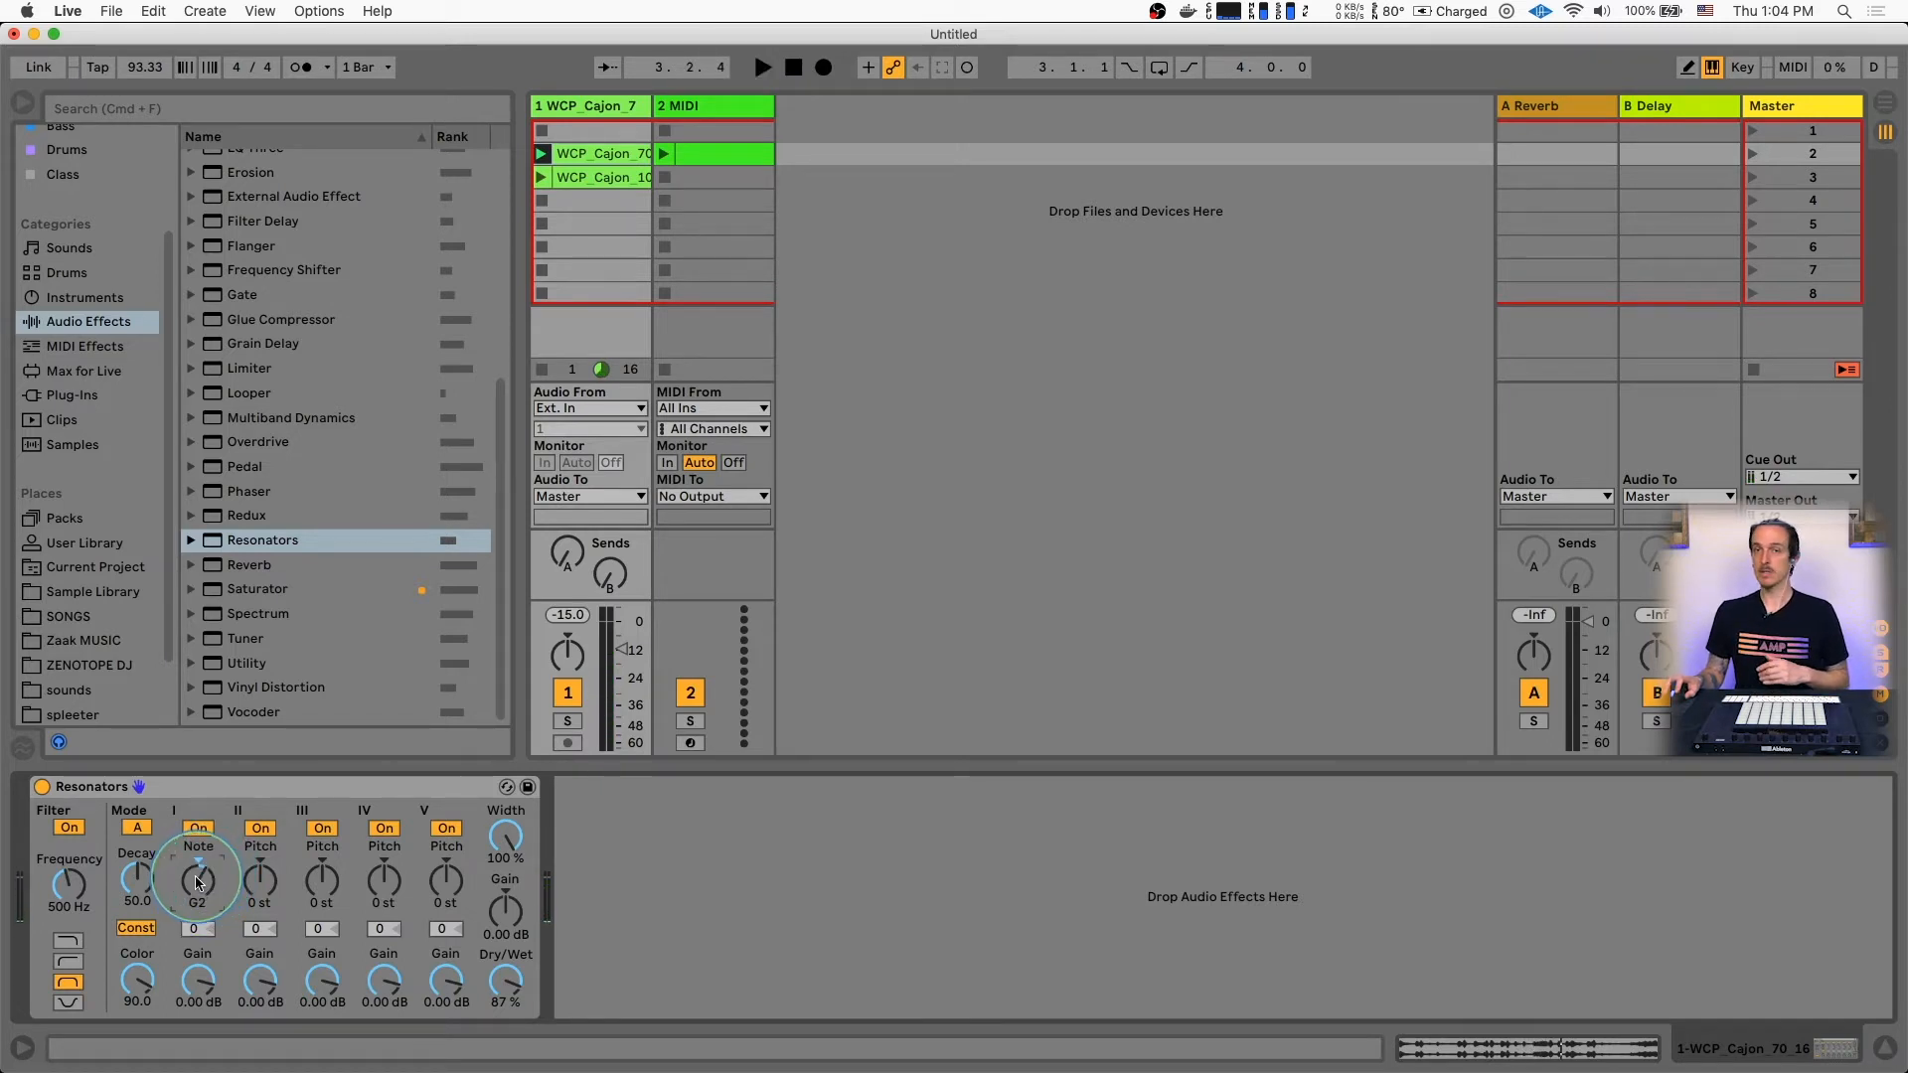
{"action": "left_click", "coordinate": [272, 897]}
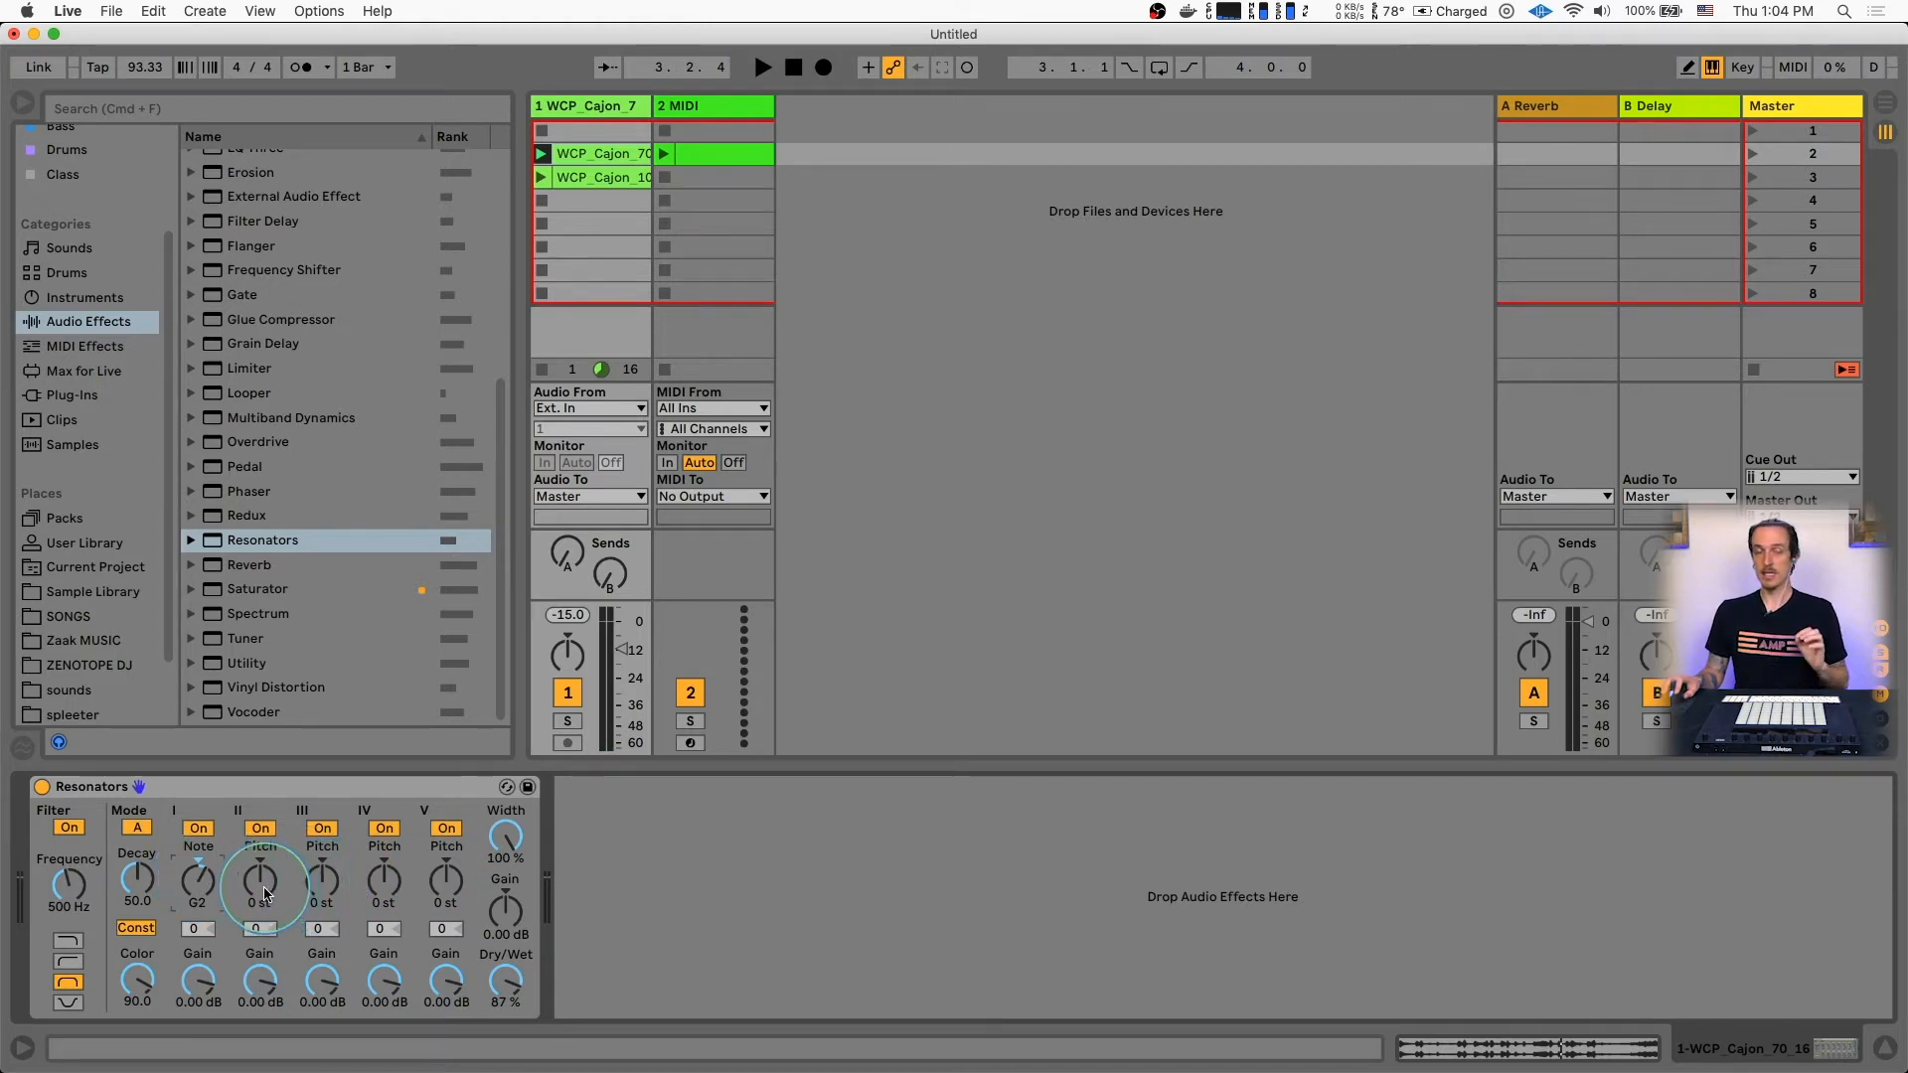
{"action": "left_click", "coordinate": [202, 896]}
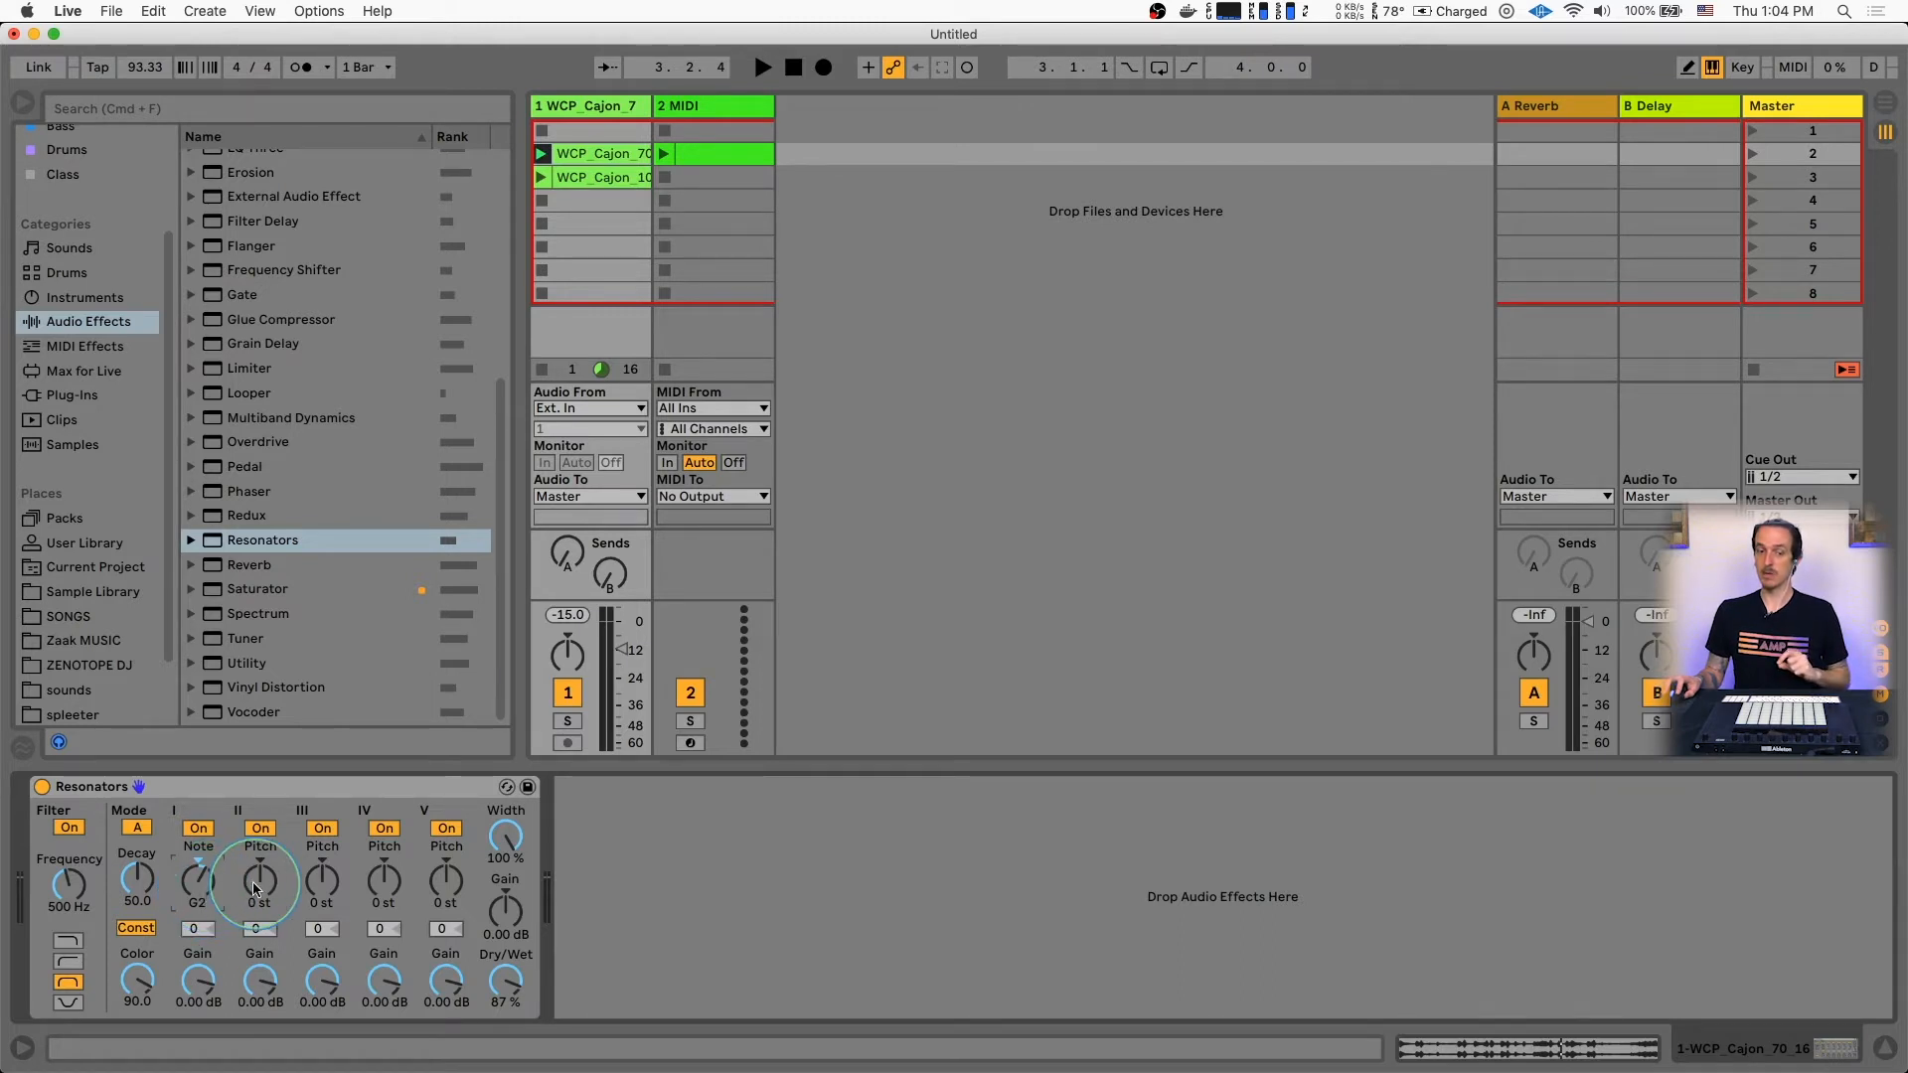
Set the pitch of resonator II to +3 st and resonator III to +7 st to build a minor chord
{"action": "mouse_move", "coordinate": [260, 881]}
{"action": "left_mouse_down"}
{"action": "mouse_move", "coordinate": [260, 860]}
{"action": "mouse_move", "coordinate": [260, 919]}
{"action": "left_mouse_up"}
{"action": "left_click", "coordinate": [194, 882]}
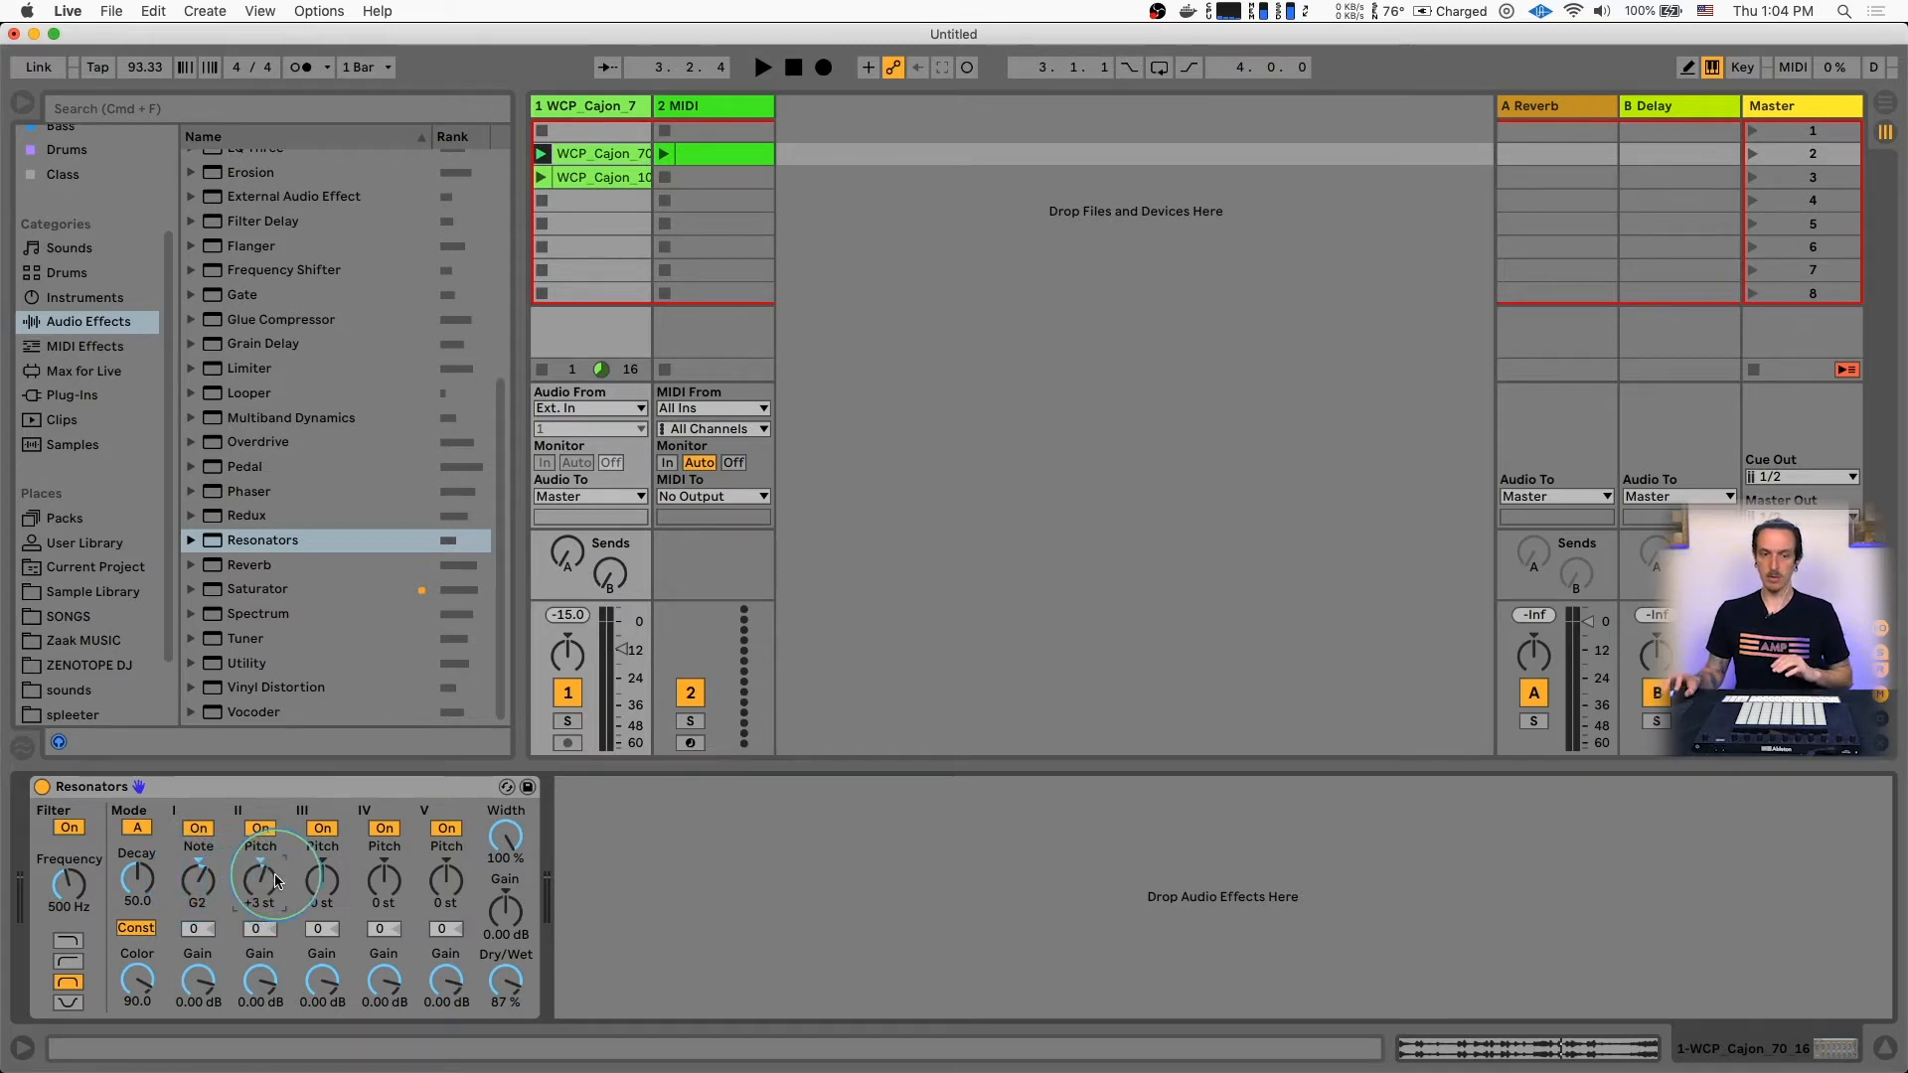
{"action": "left_click_drag", "start_coordinate": [263, 883], "coordinate": [264, 864]}
{"action": "key", "text": "space"}
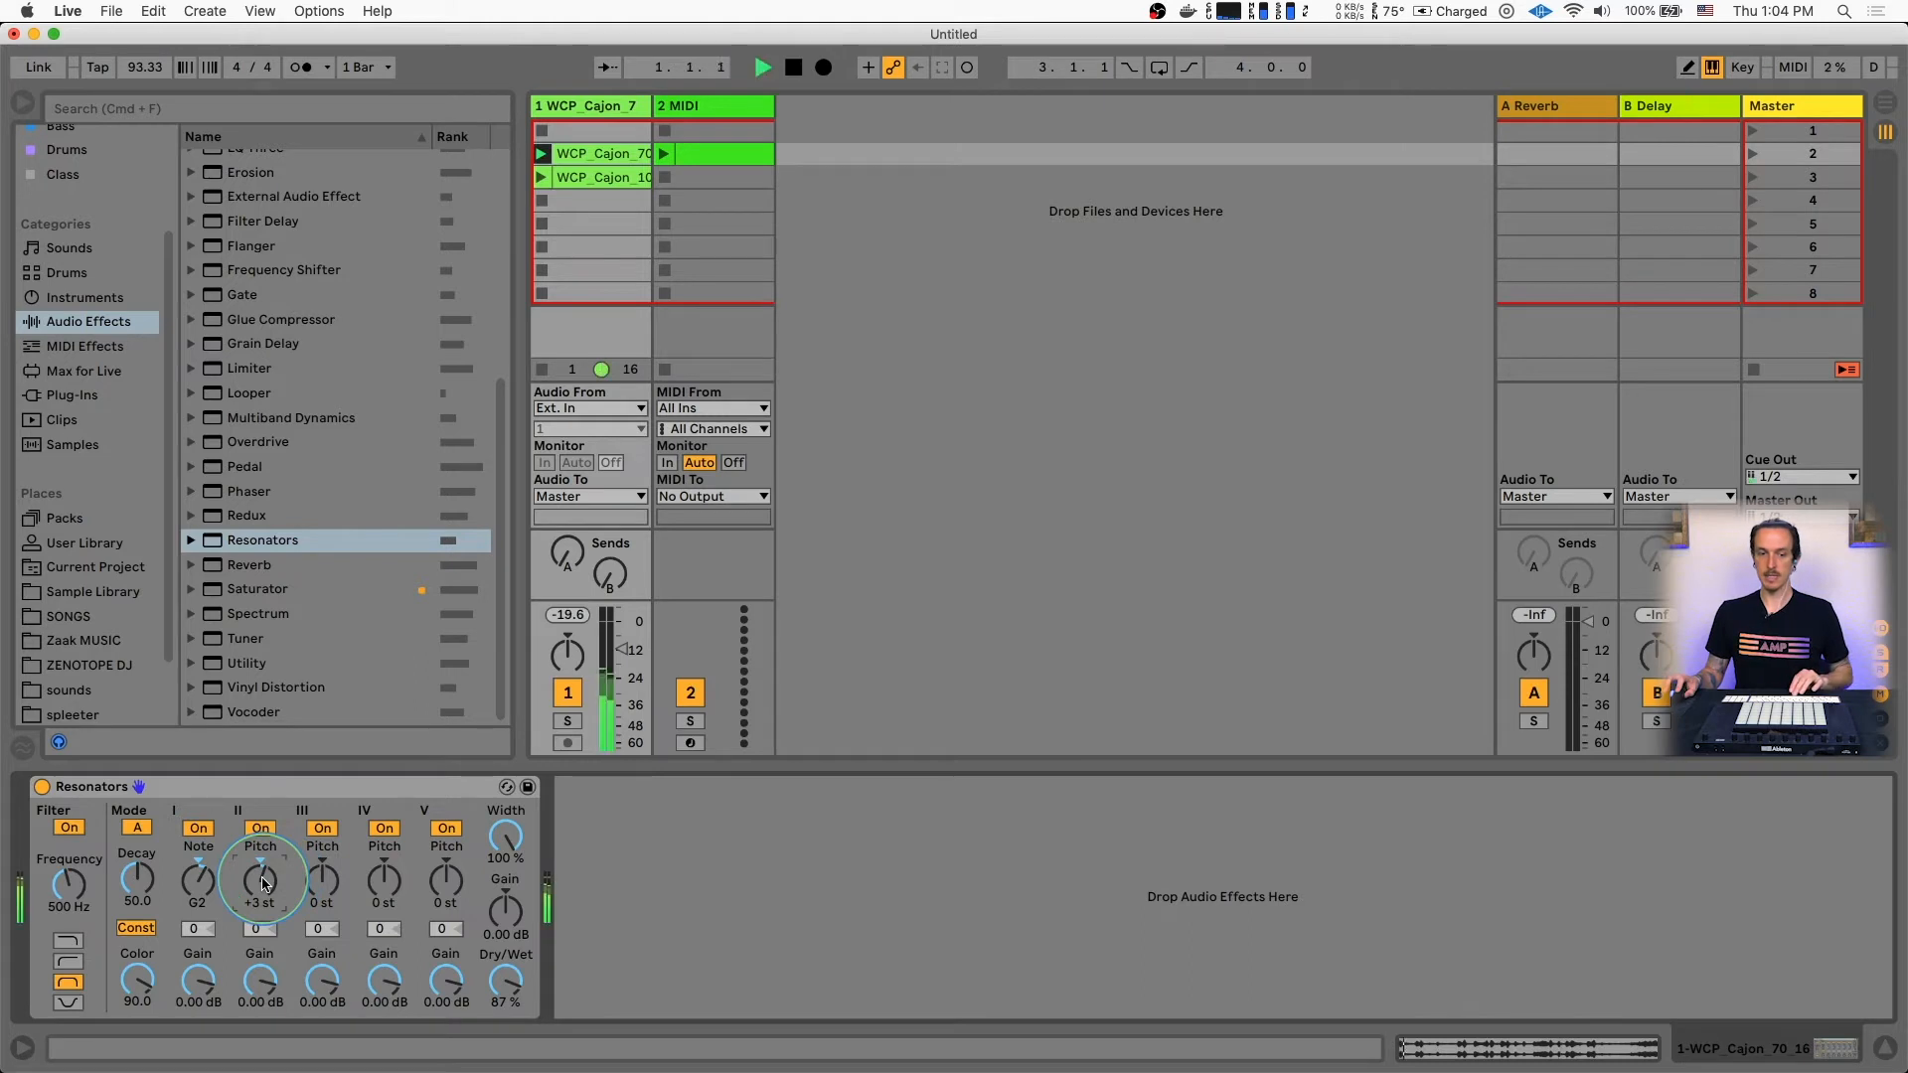
{"action": "left_click_drag", "start_coordinate": [328, 877], "coordinate": [329, 862]}
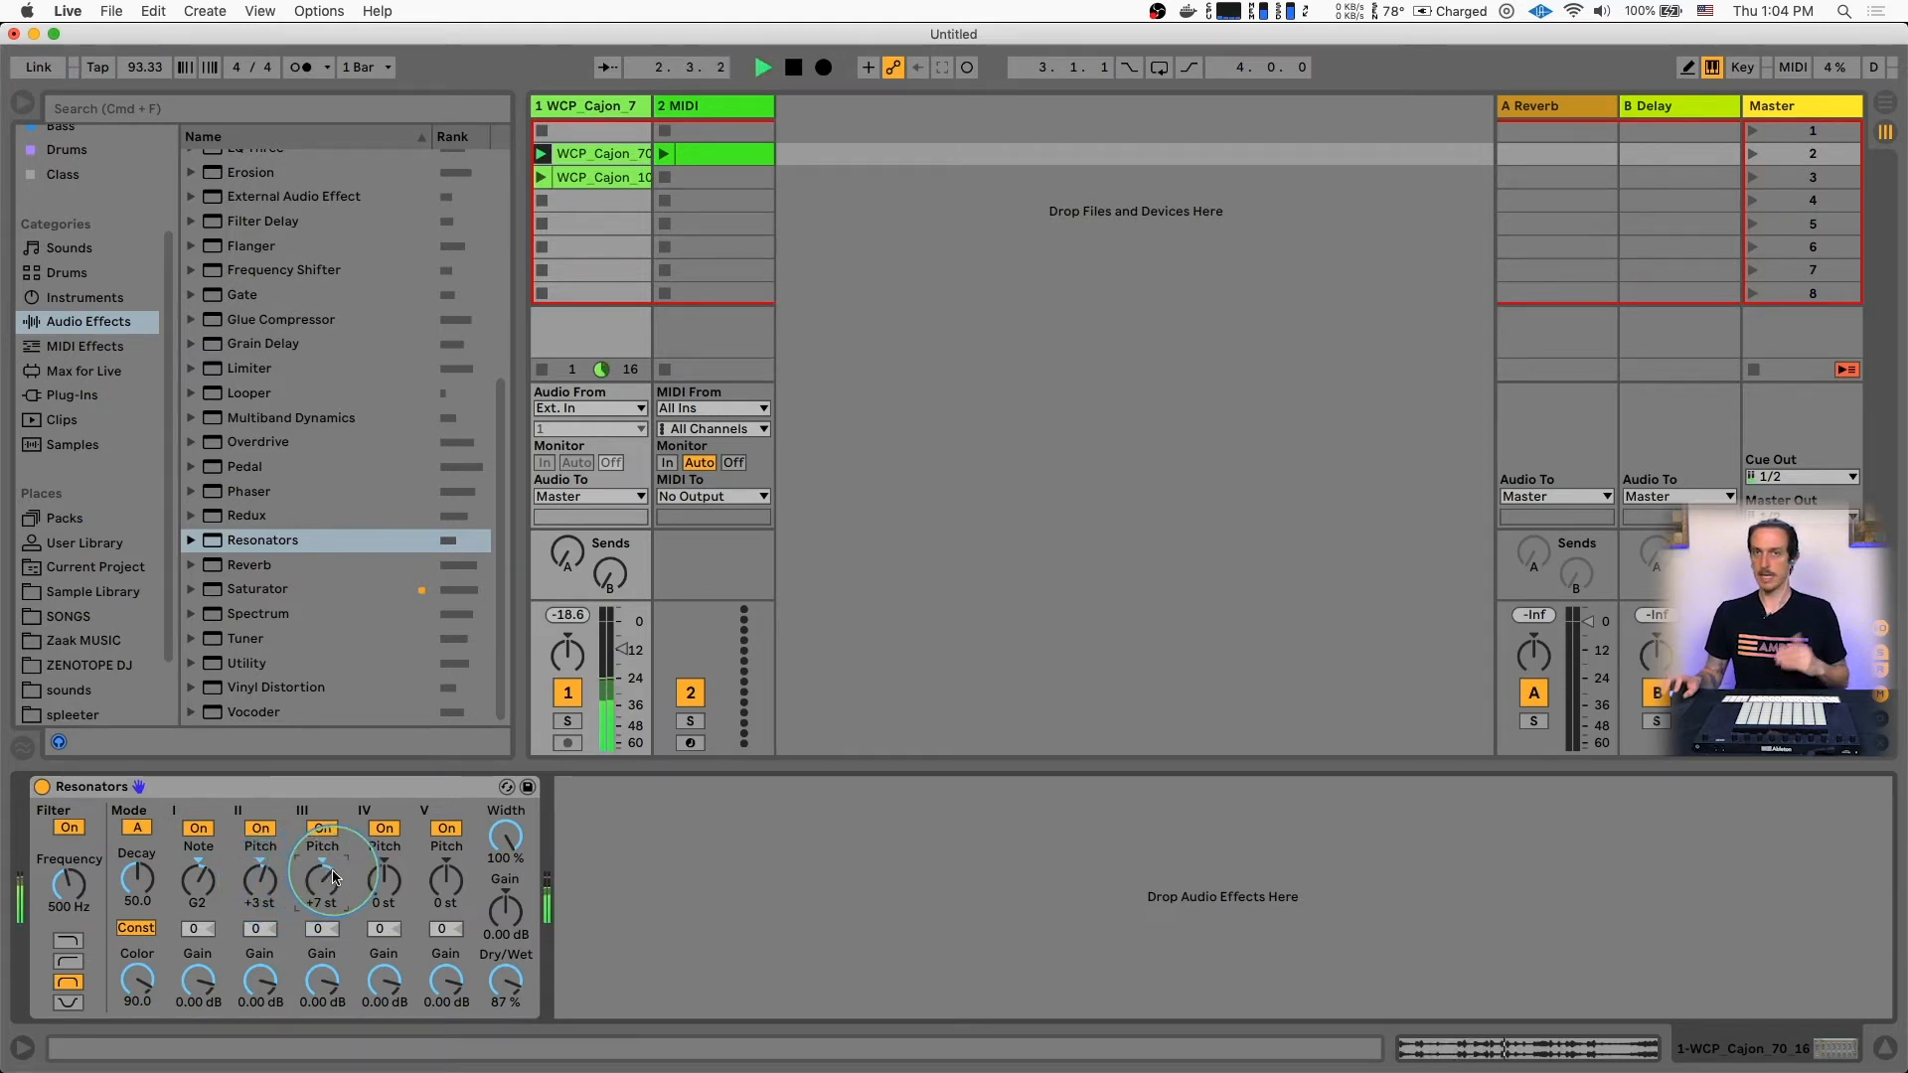
Sweep the note of resonator I during playback, going down to G#1 and ending on B2, and stop playback
{"action": "left_click_drag", "start_coordinate": [200, 886], "coordinate": [199, 904]}
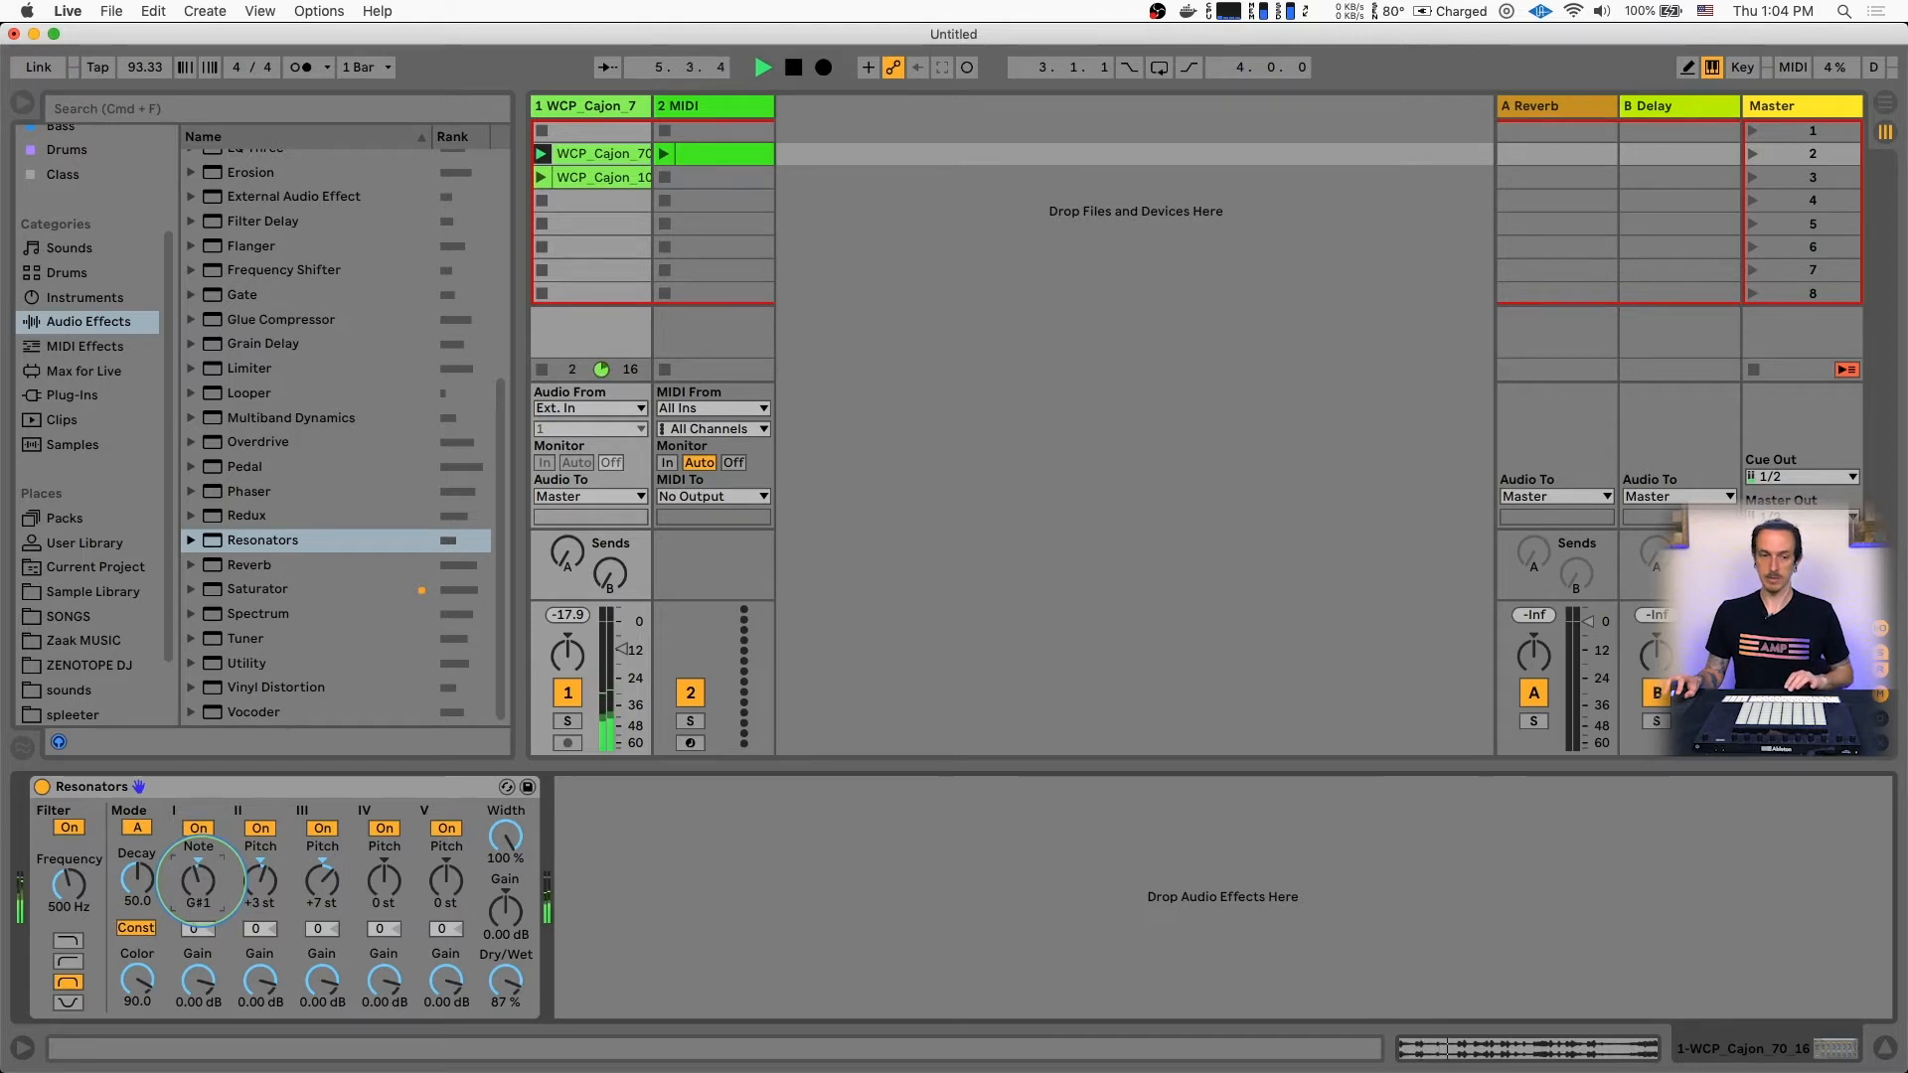
{"action": "left_click_drag", "start_coordinate": [200, 904], "coordinate": [200, 892]}
{"action": "key", "text": "space"}
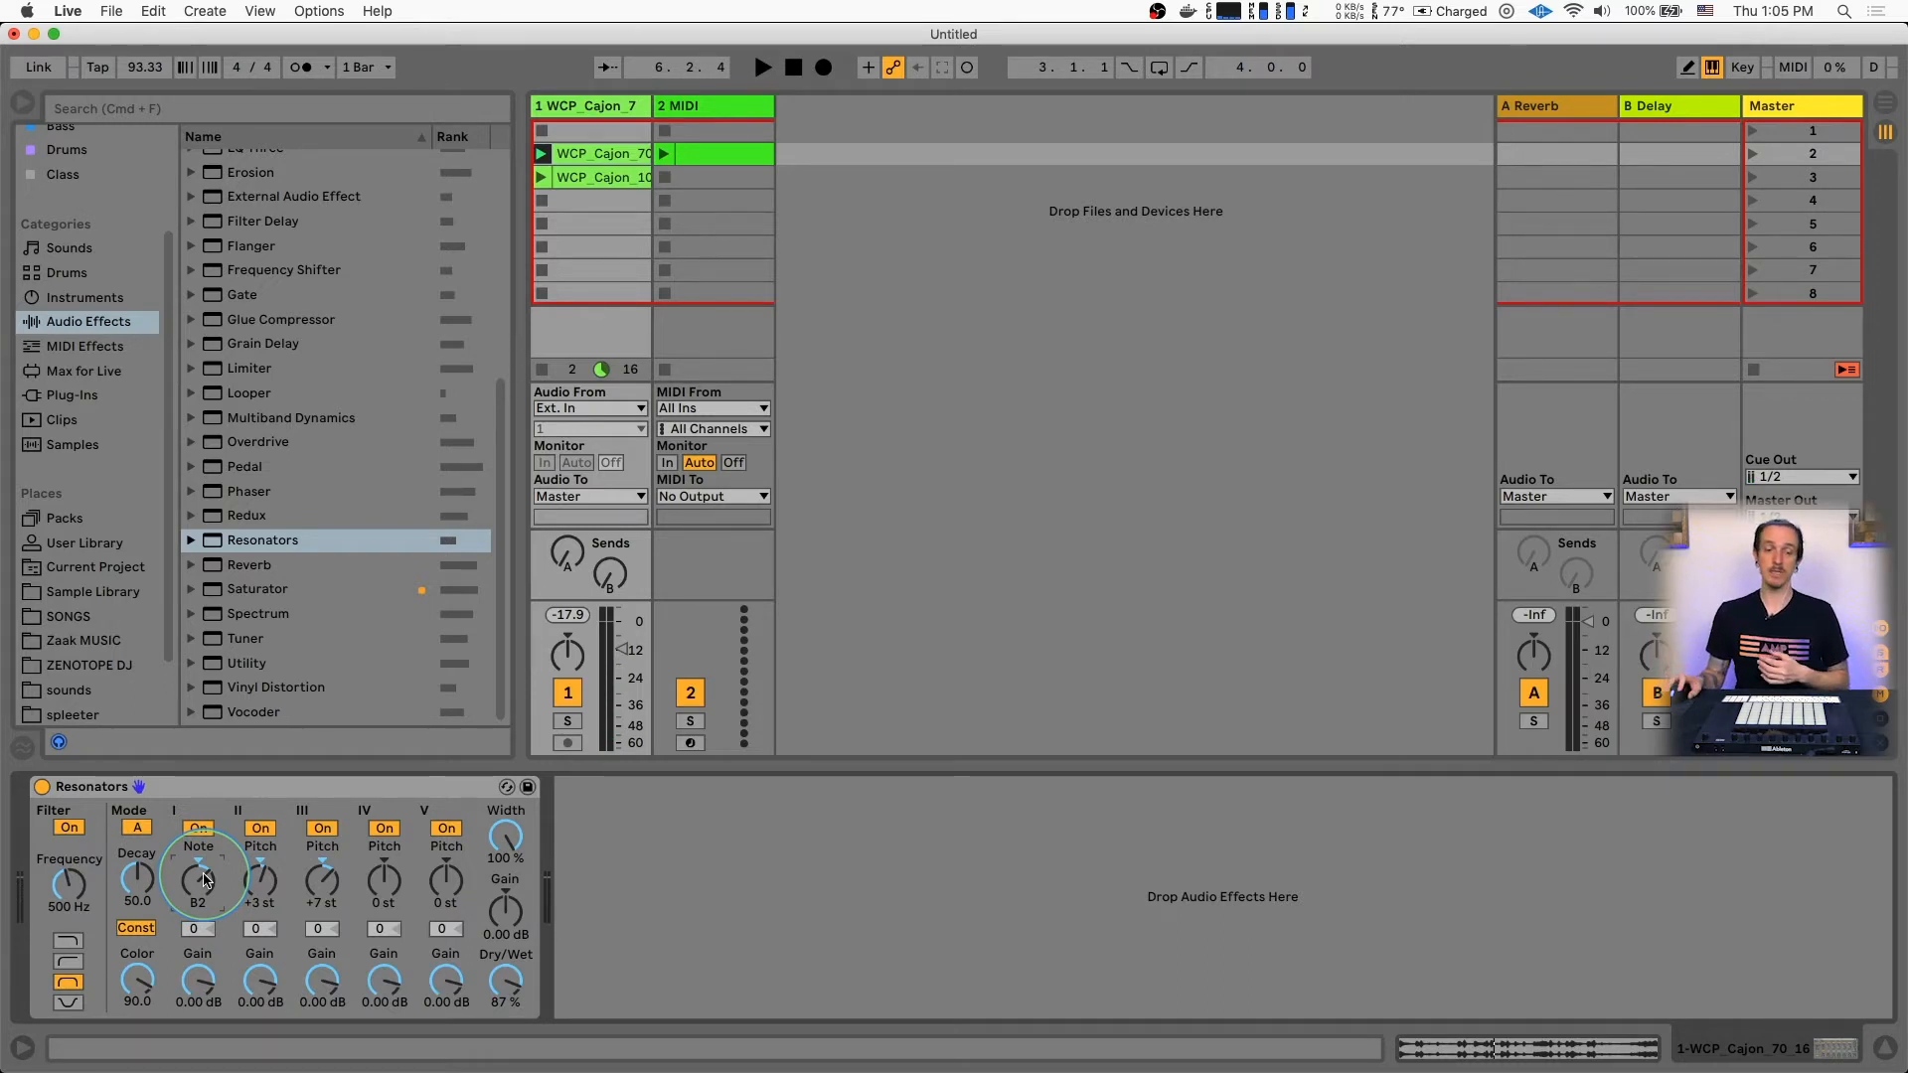
Set the pitch of resonator IV to +12 st and retune resonator I's note to G#2 during playback
{"action": "type", "text": "12"}
{"action": "key", "text": "Return"}
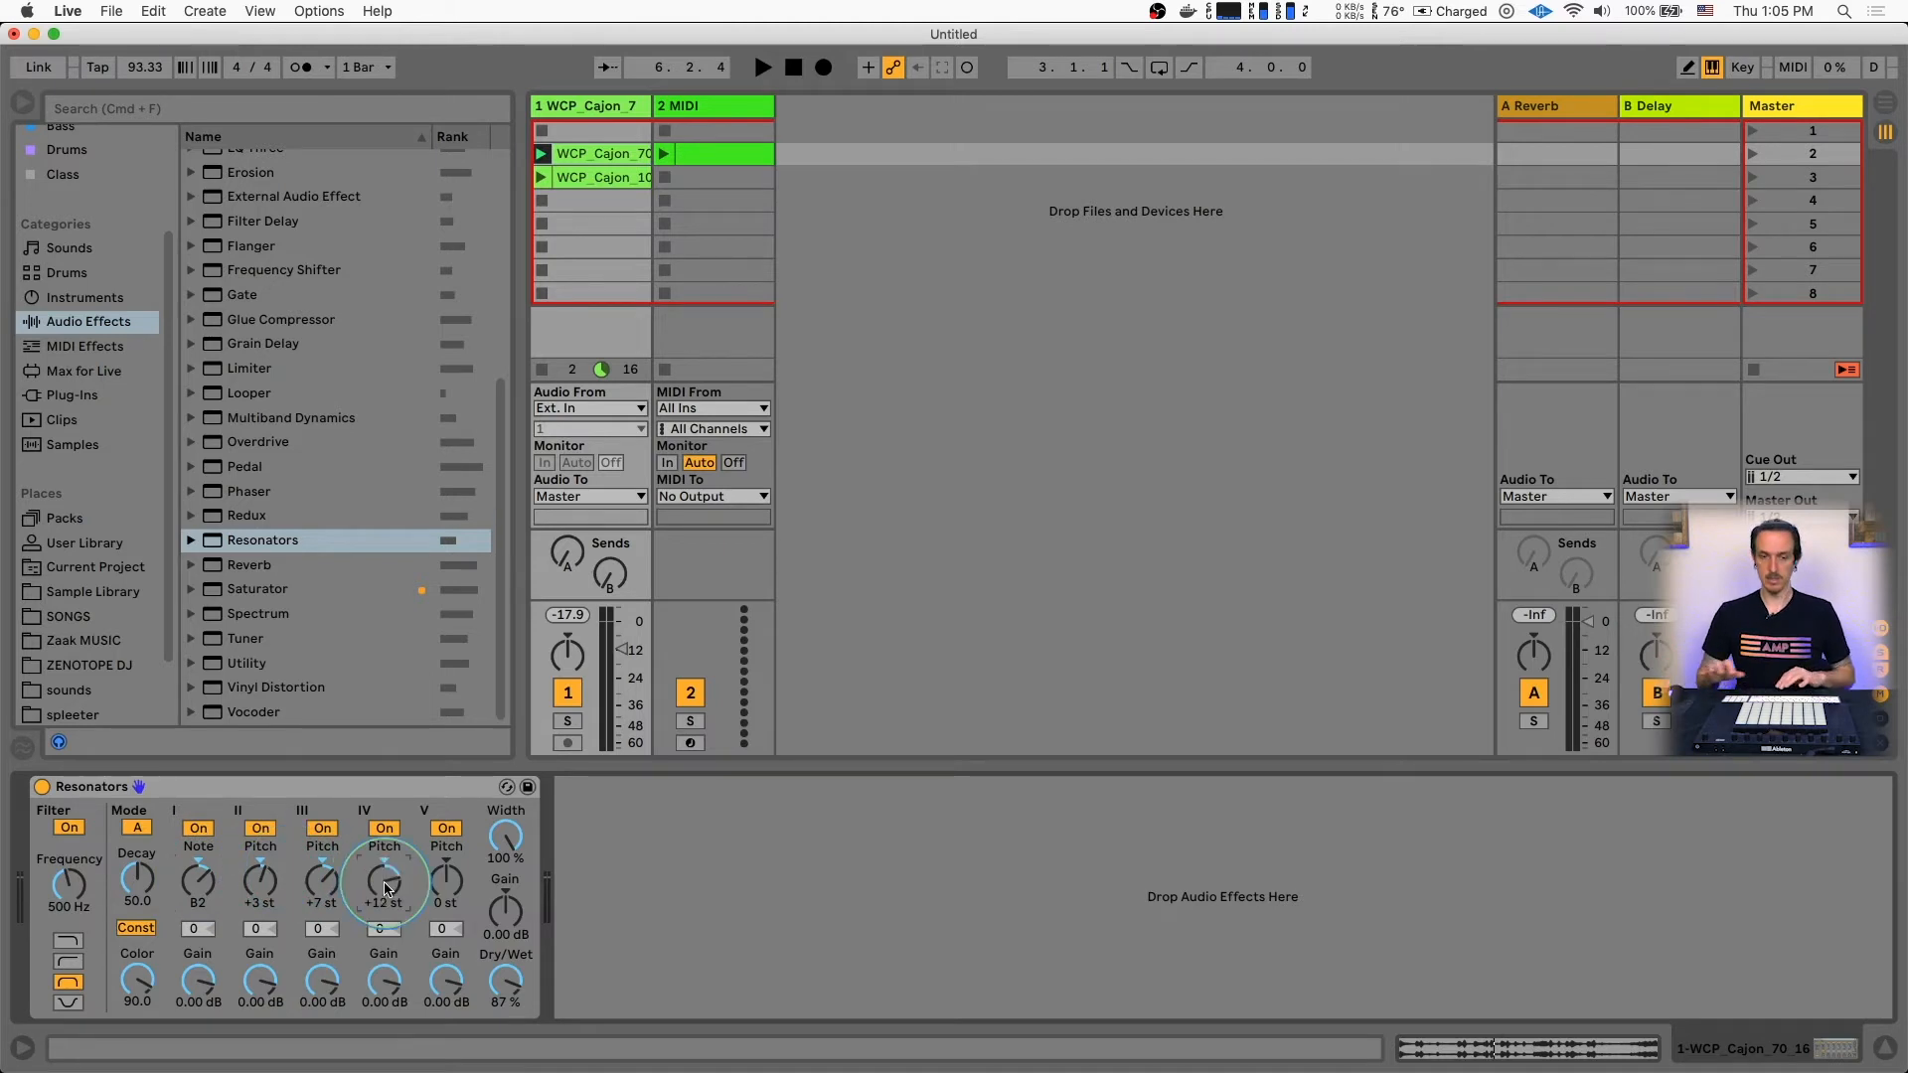
{"action": "key", "text": "space"}
{"action": "left_click_drag", "start_coordinate": [199, 883], "coordinate": [199, 902]}
{"action": "key", "text": "space"}
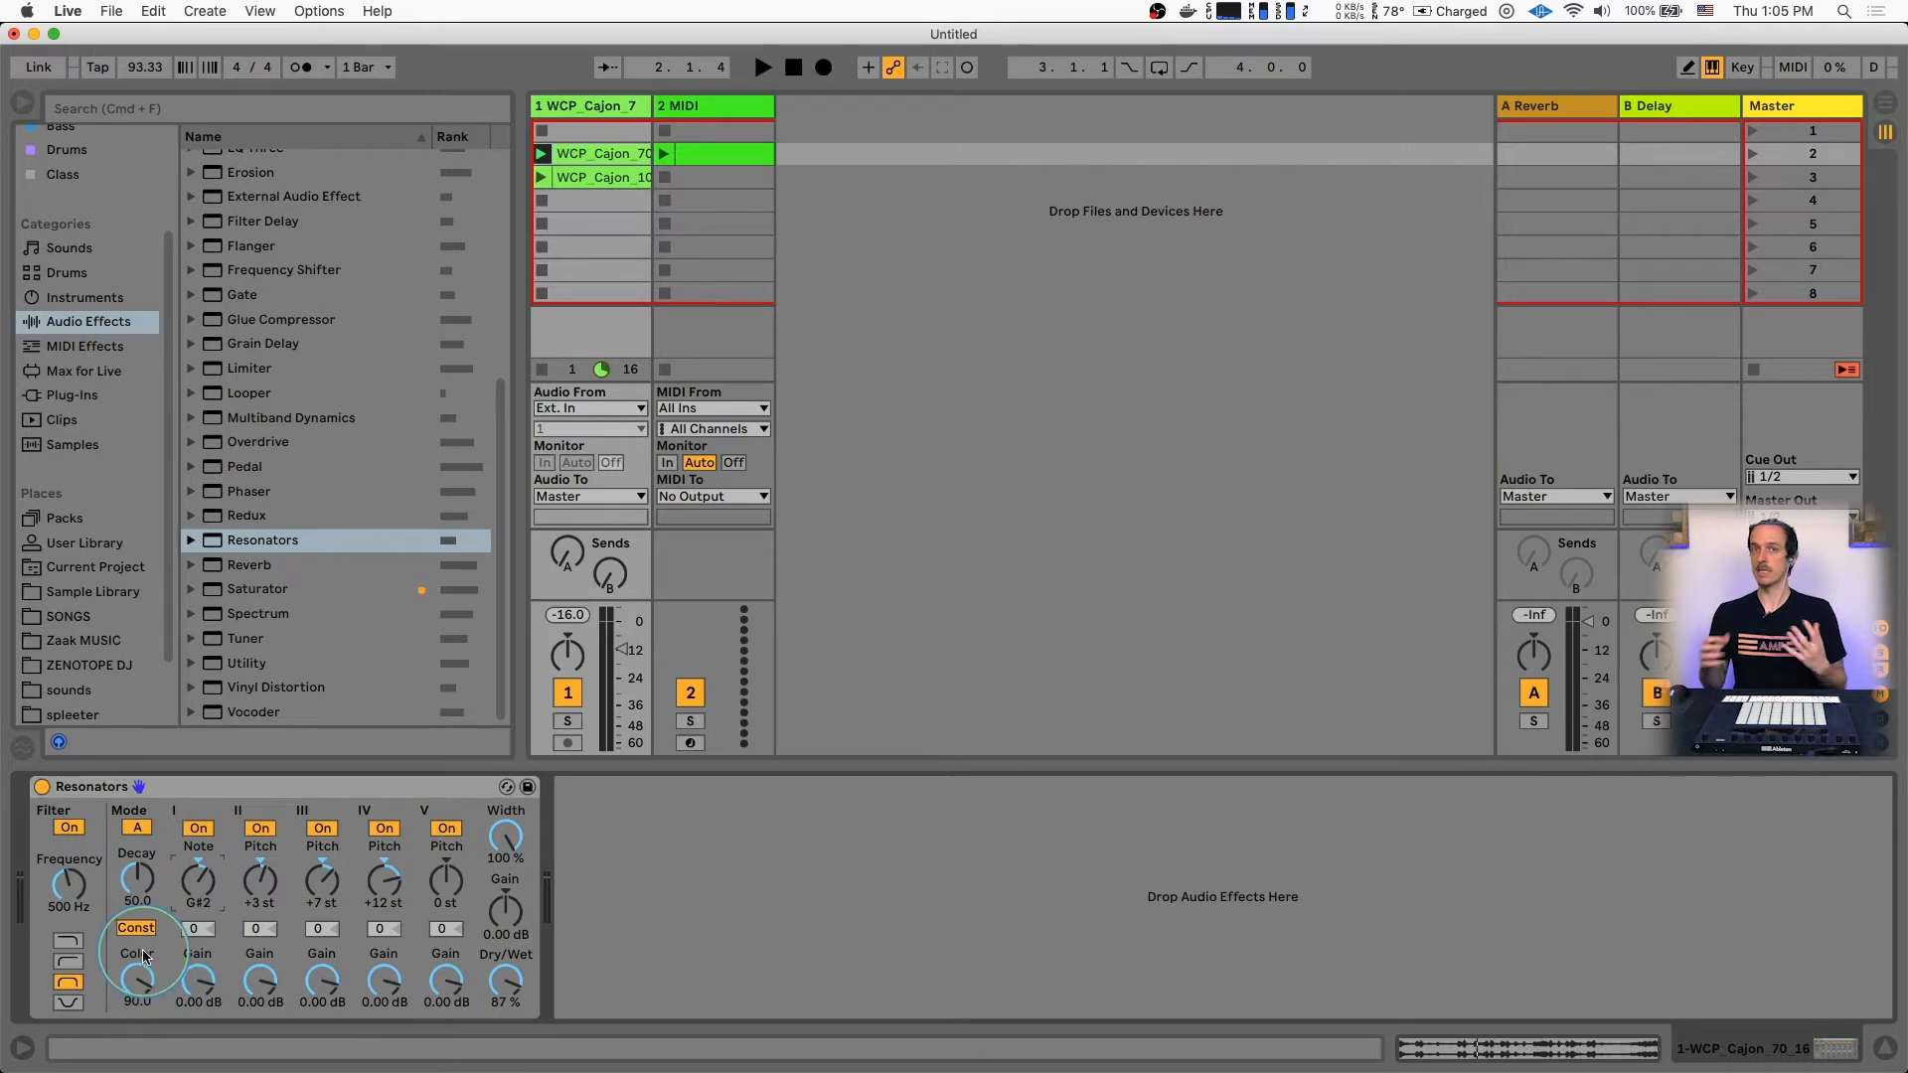
Compare Resonators modes A and B during playback and select mode B
{"action": "key", "text": "space"}
{"action": "left_click", "coordinate": [138, 829]}
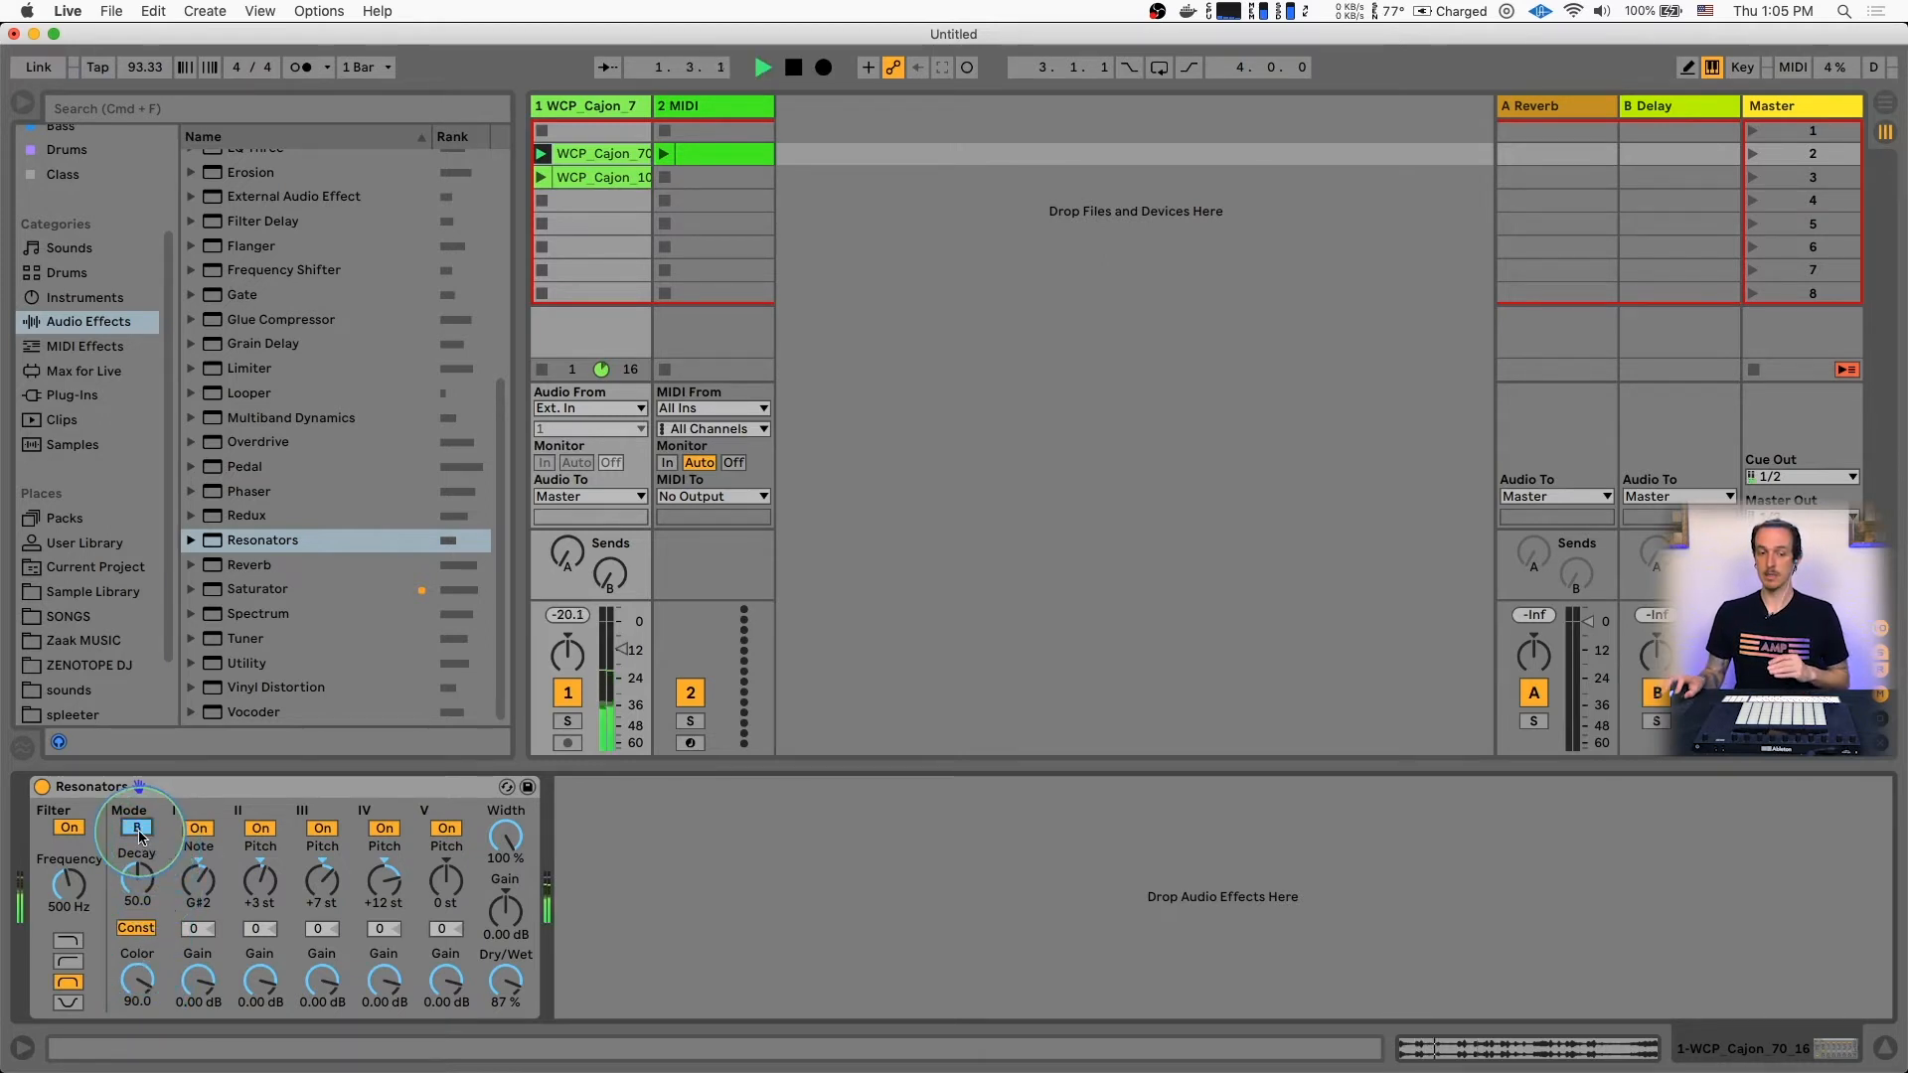
{"action": "left_click", "coordinate": [138, 829]}
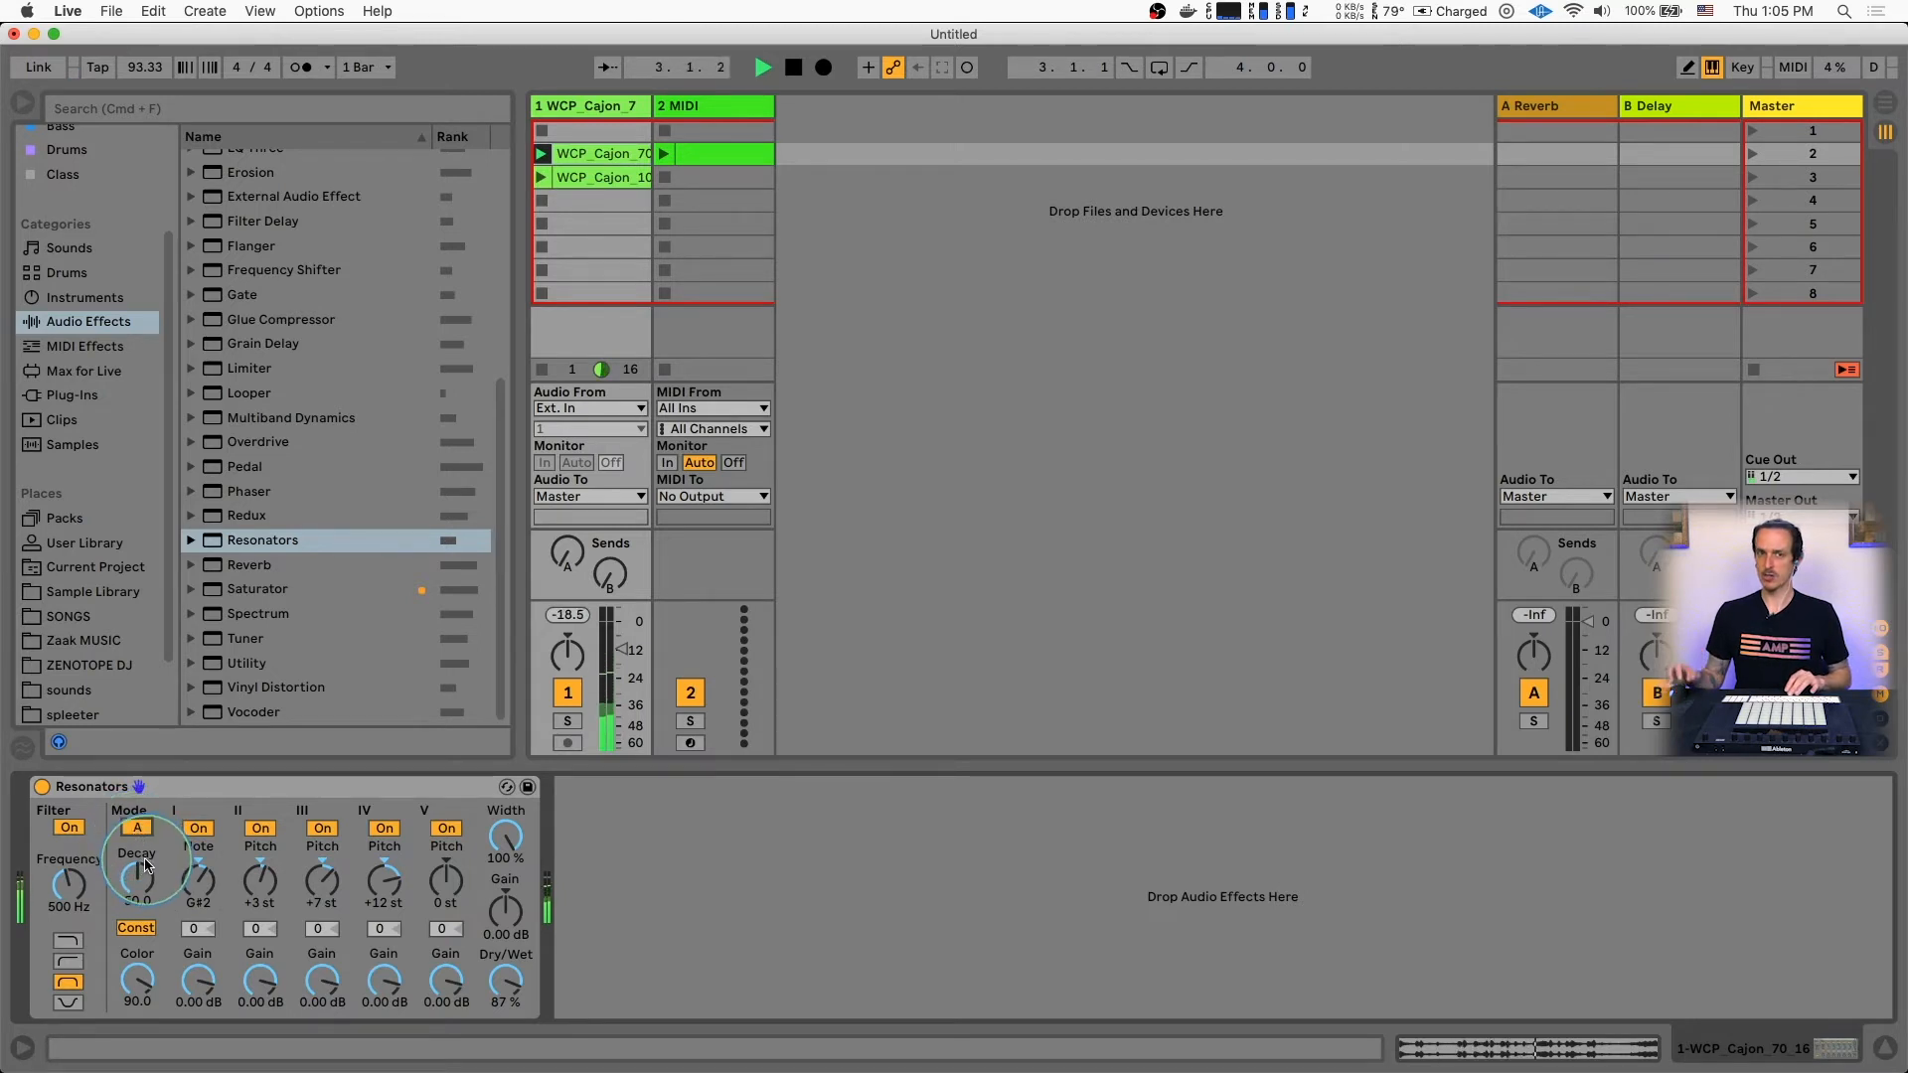
{"action": "left_click", "coordinate": [138, 829]}
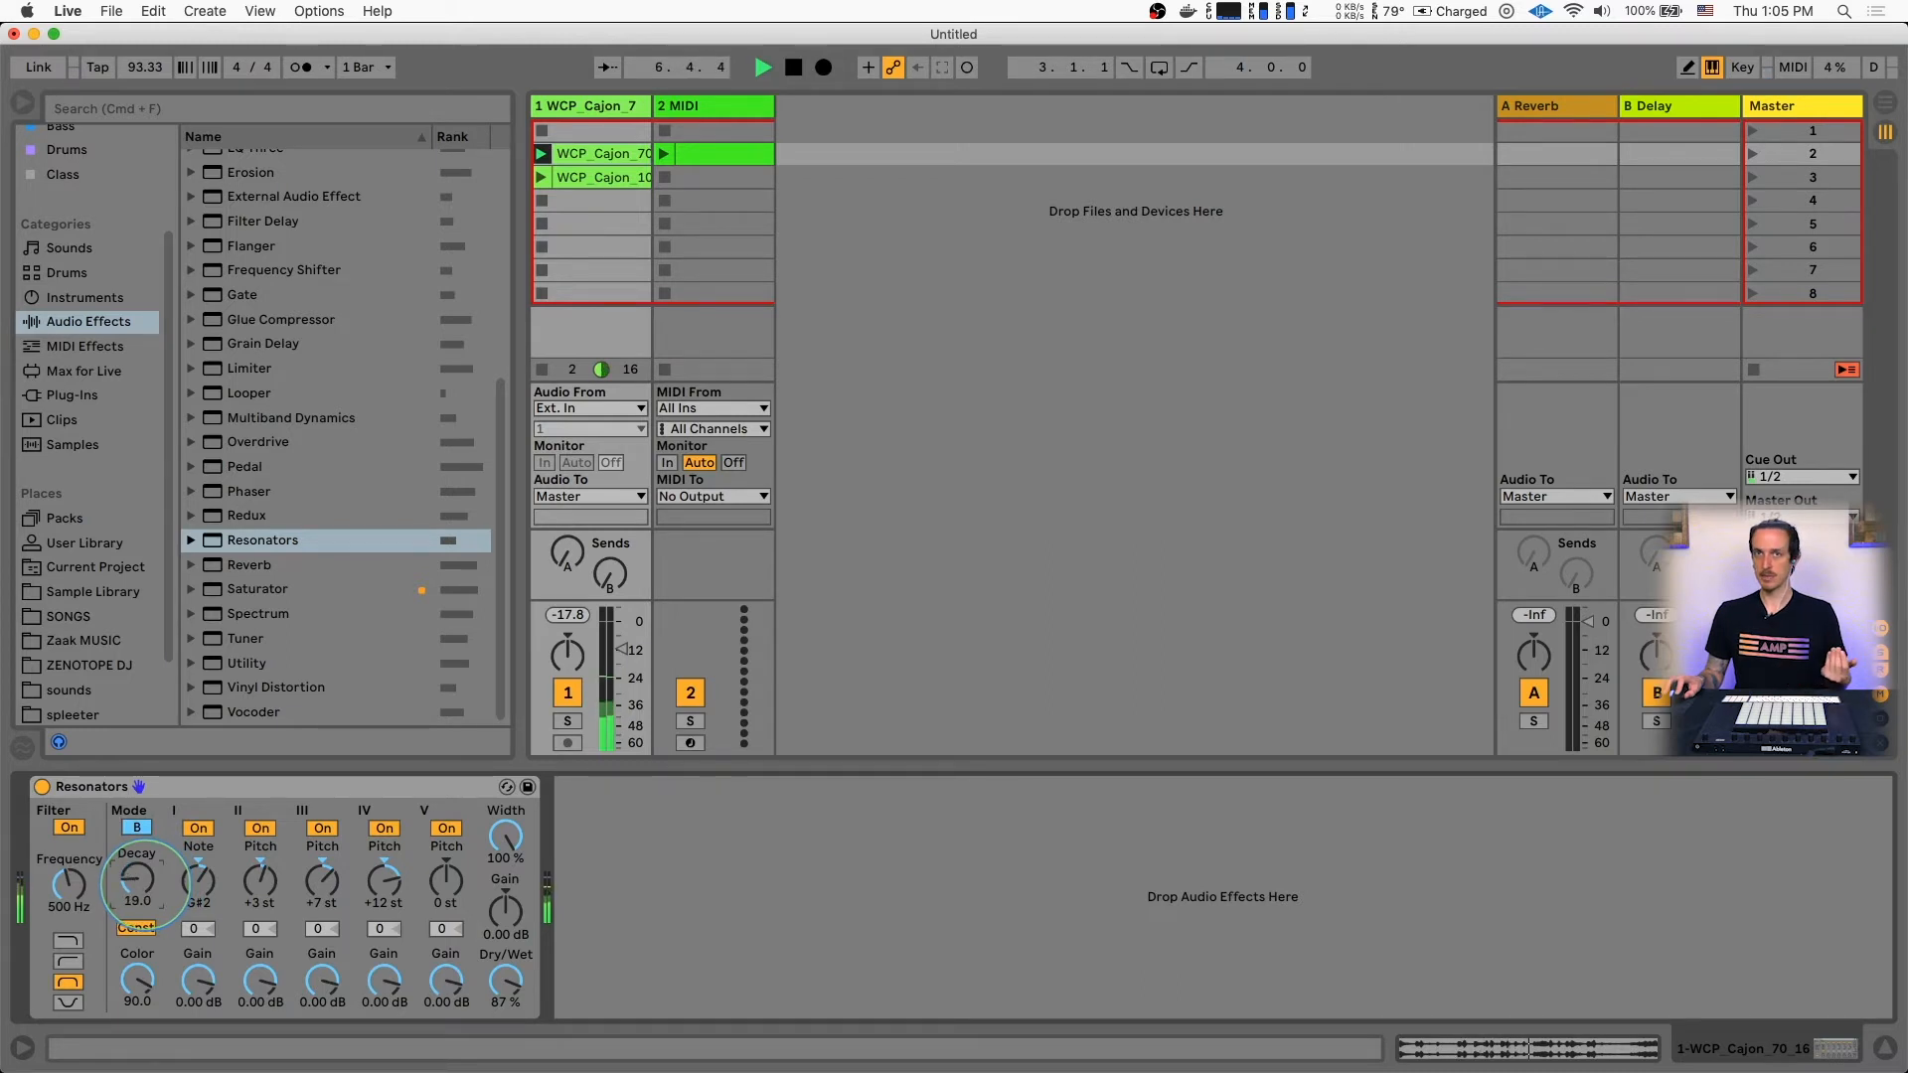
Set the Resonators Decay to 67.5 and Color to 84.1 while the clip plays
{"action": "left_click_drag", "start_coordinate": [144, 885], "coordinate": [144, 864]}
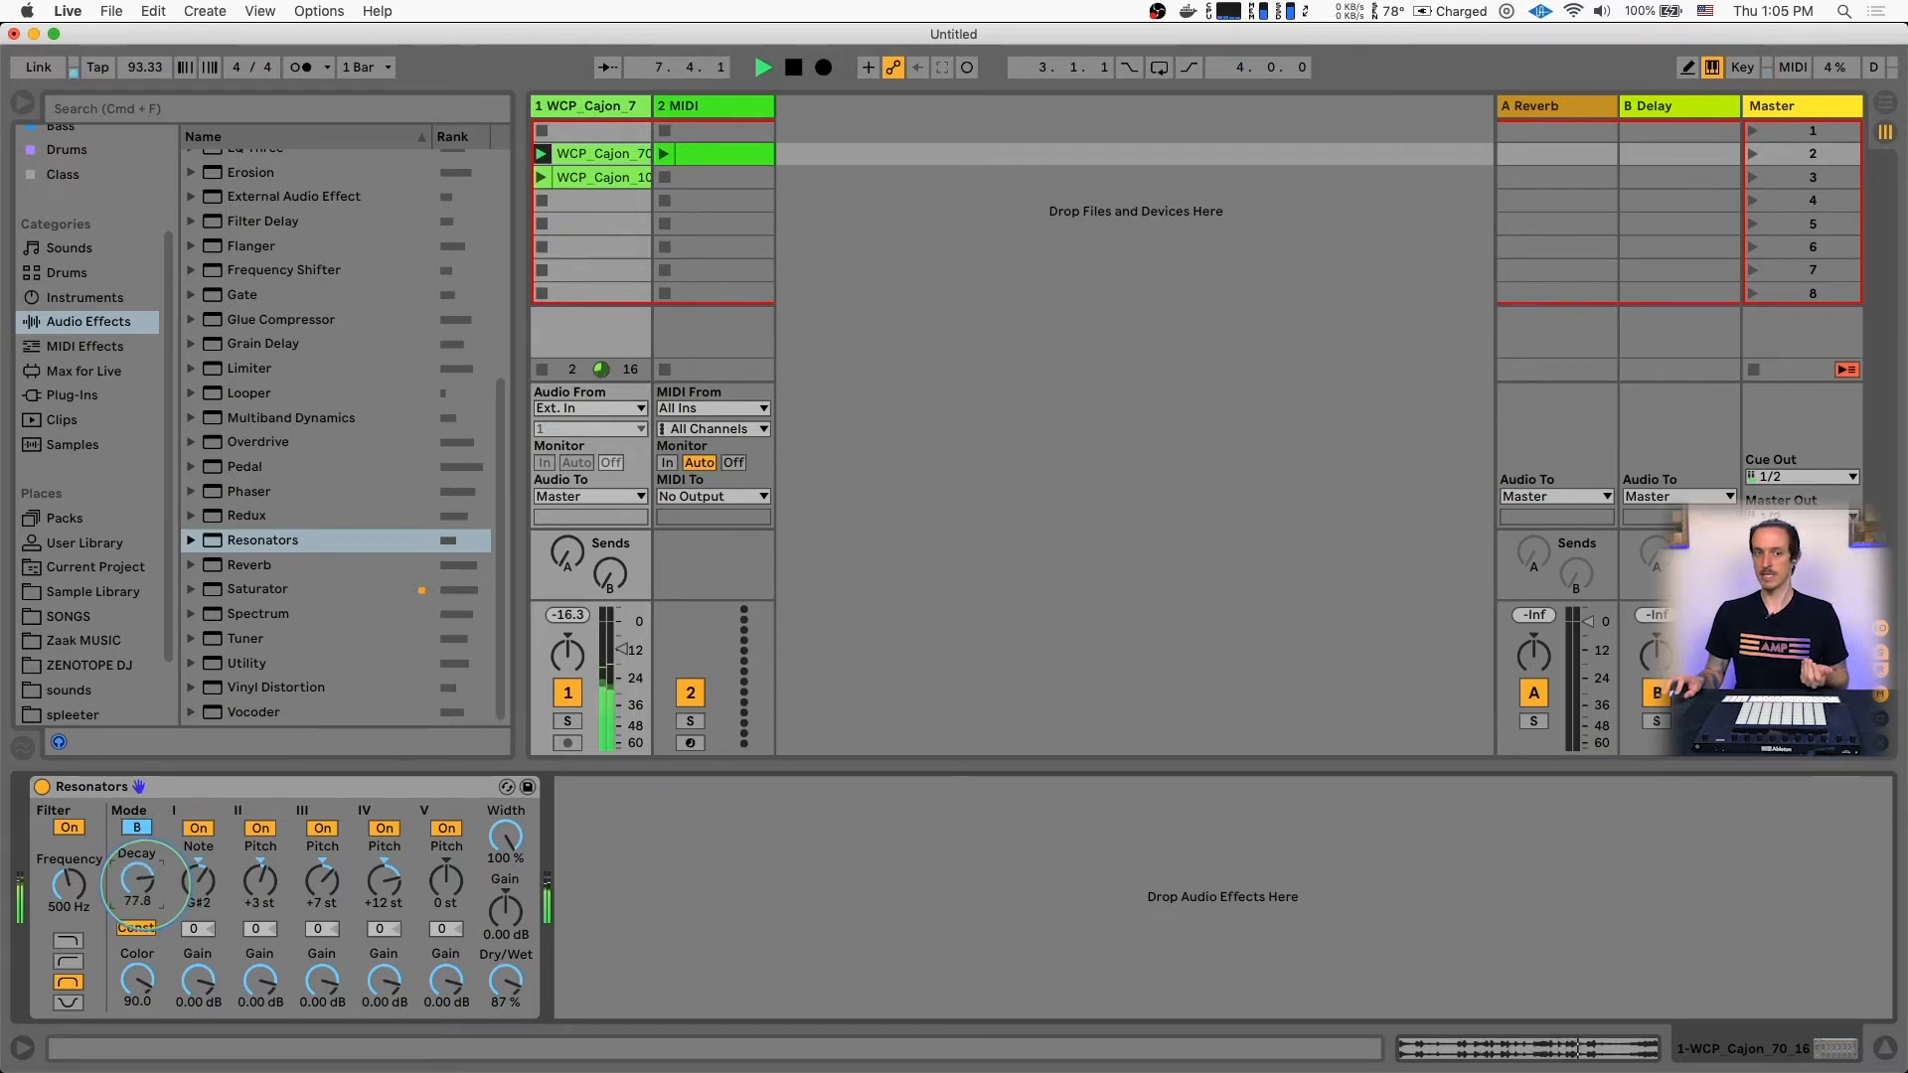
{"action": "left_click_drag", "start_coordinate": [140, 861], "coordinate": [140, 878]}
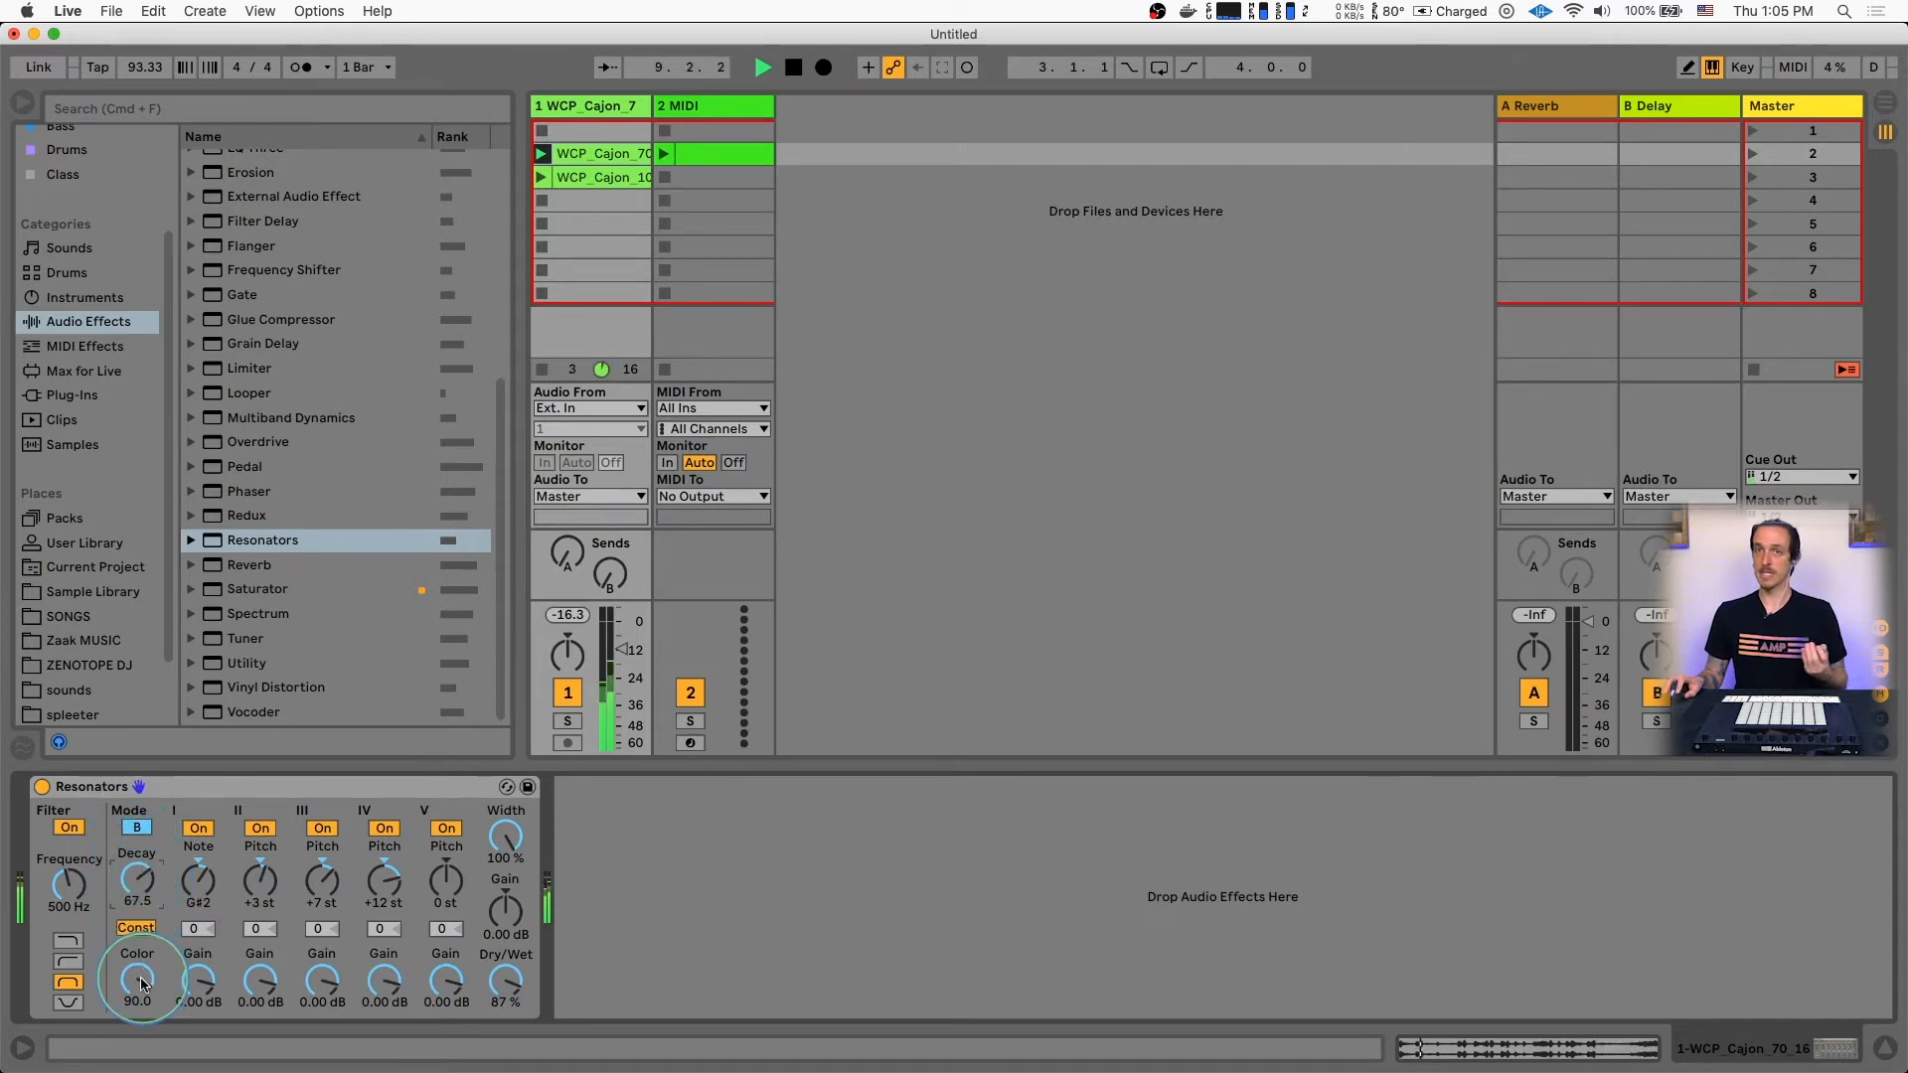
{"action": "mouse_move", "coordinate": [143, 979]}
{"action": "left_mouse_down"}
{"action": "mouse_move", "coordinate": [142, 1033]}
{"action": "mouse_move", "coordinate": [141, 970]}
{"action": "left_mouse_up"}
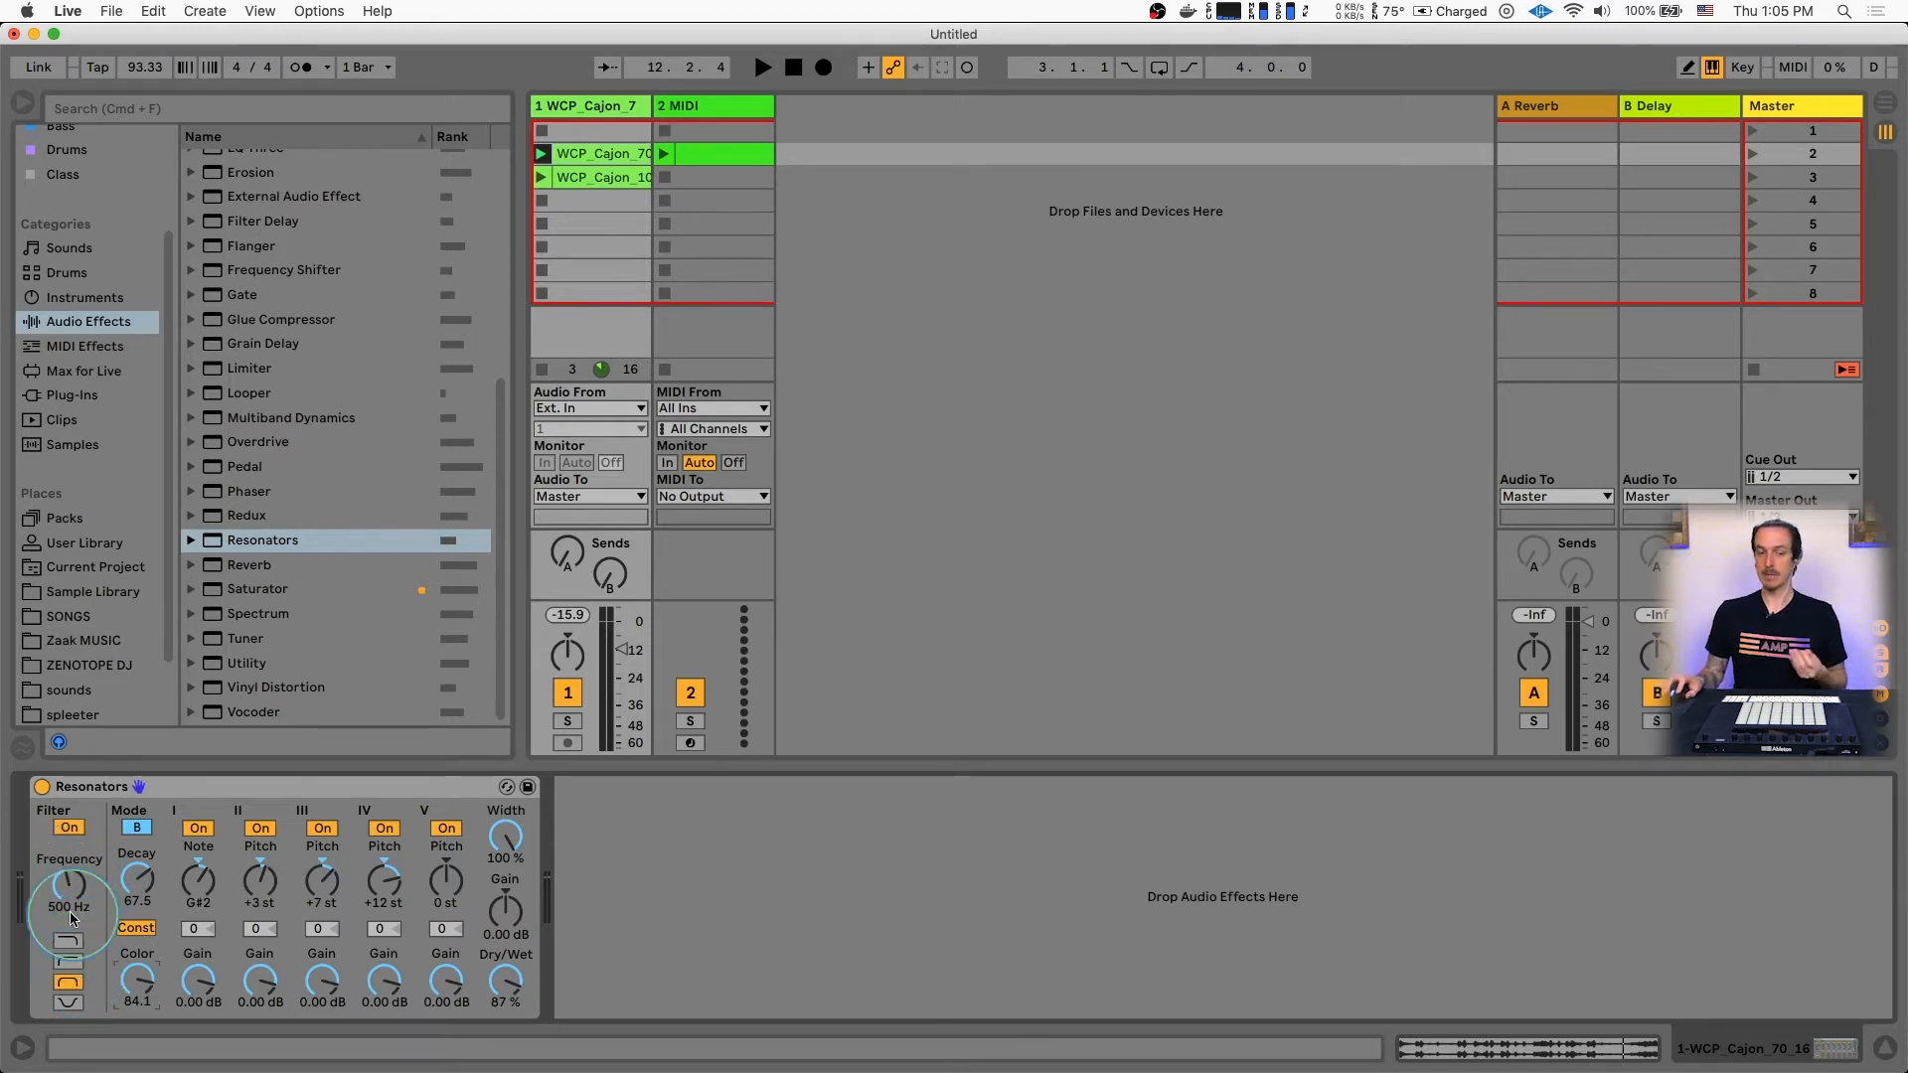
Sweep the Resonators filter frequency during playback from 3.30 kHz down to about 148 Hz, and switch the filter off
{"action": "key", "text": "space"}
{"action": "left_click_drag", "start_coordinate": [71, 897], "coordinate": [72, 893]}
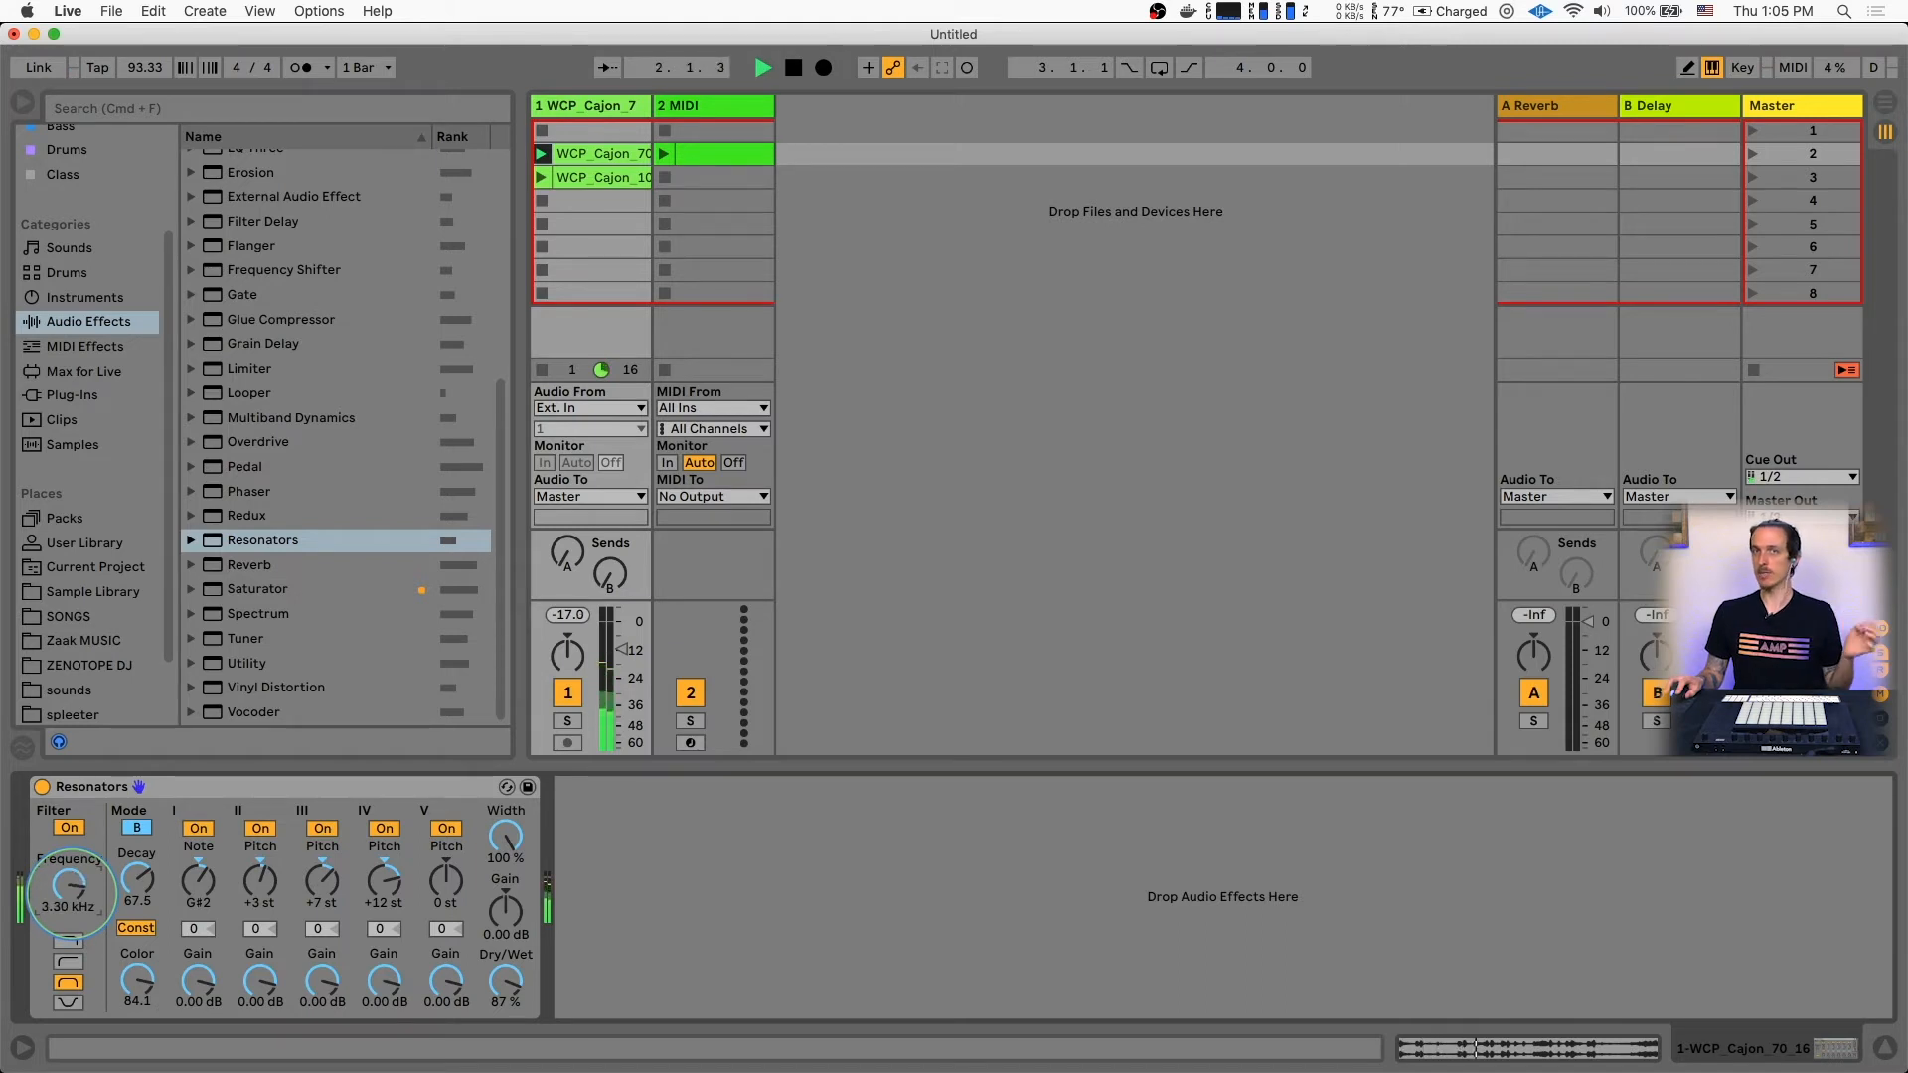
{"action": "left_click_drag", "start_coordinate": [69, 891], "coordinate": [70, 894]}
{"action": "left_click", "coordinate": [70, 827]}
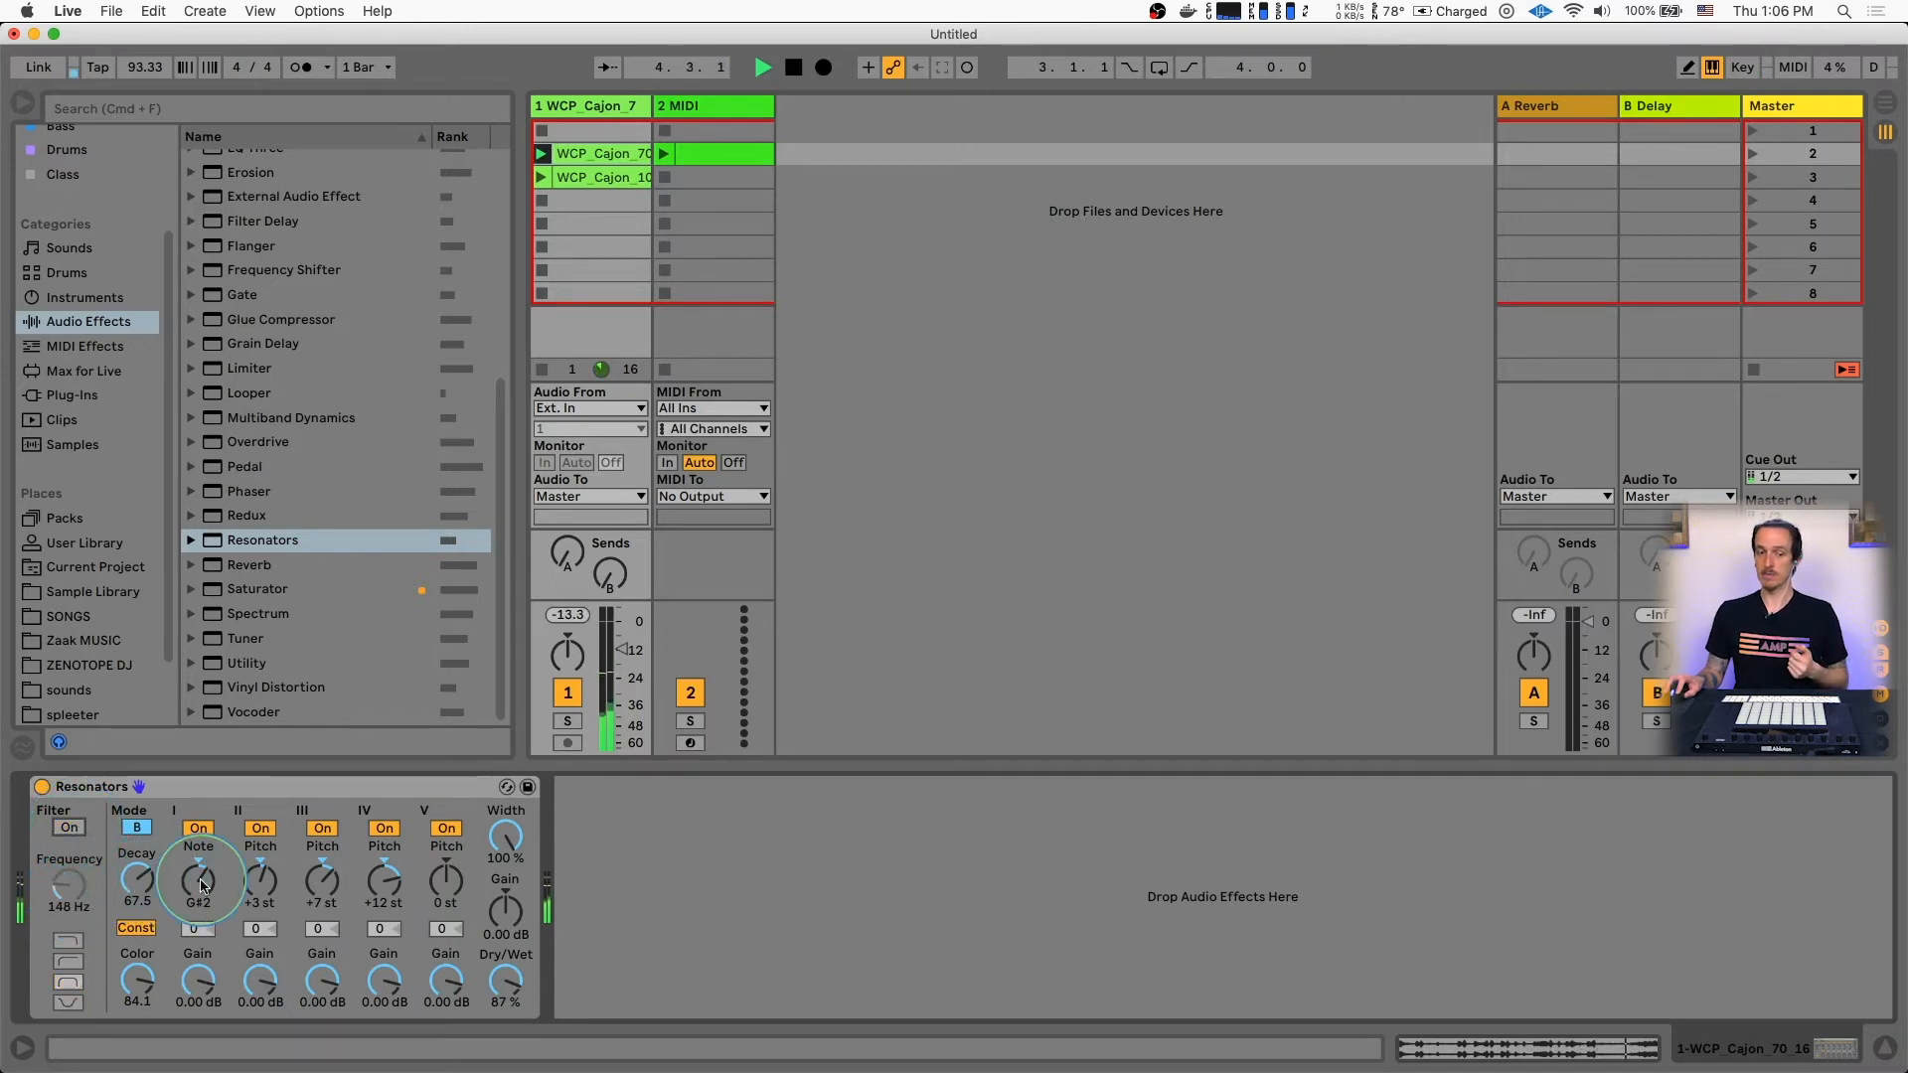
Retune resonator I's note to D#2 and lower the Resonators Dry/Wet amount to 44%
{"action": "left_click_drag", "start_coordinate": [198, 879], "coordinate": [169, 839]}
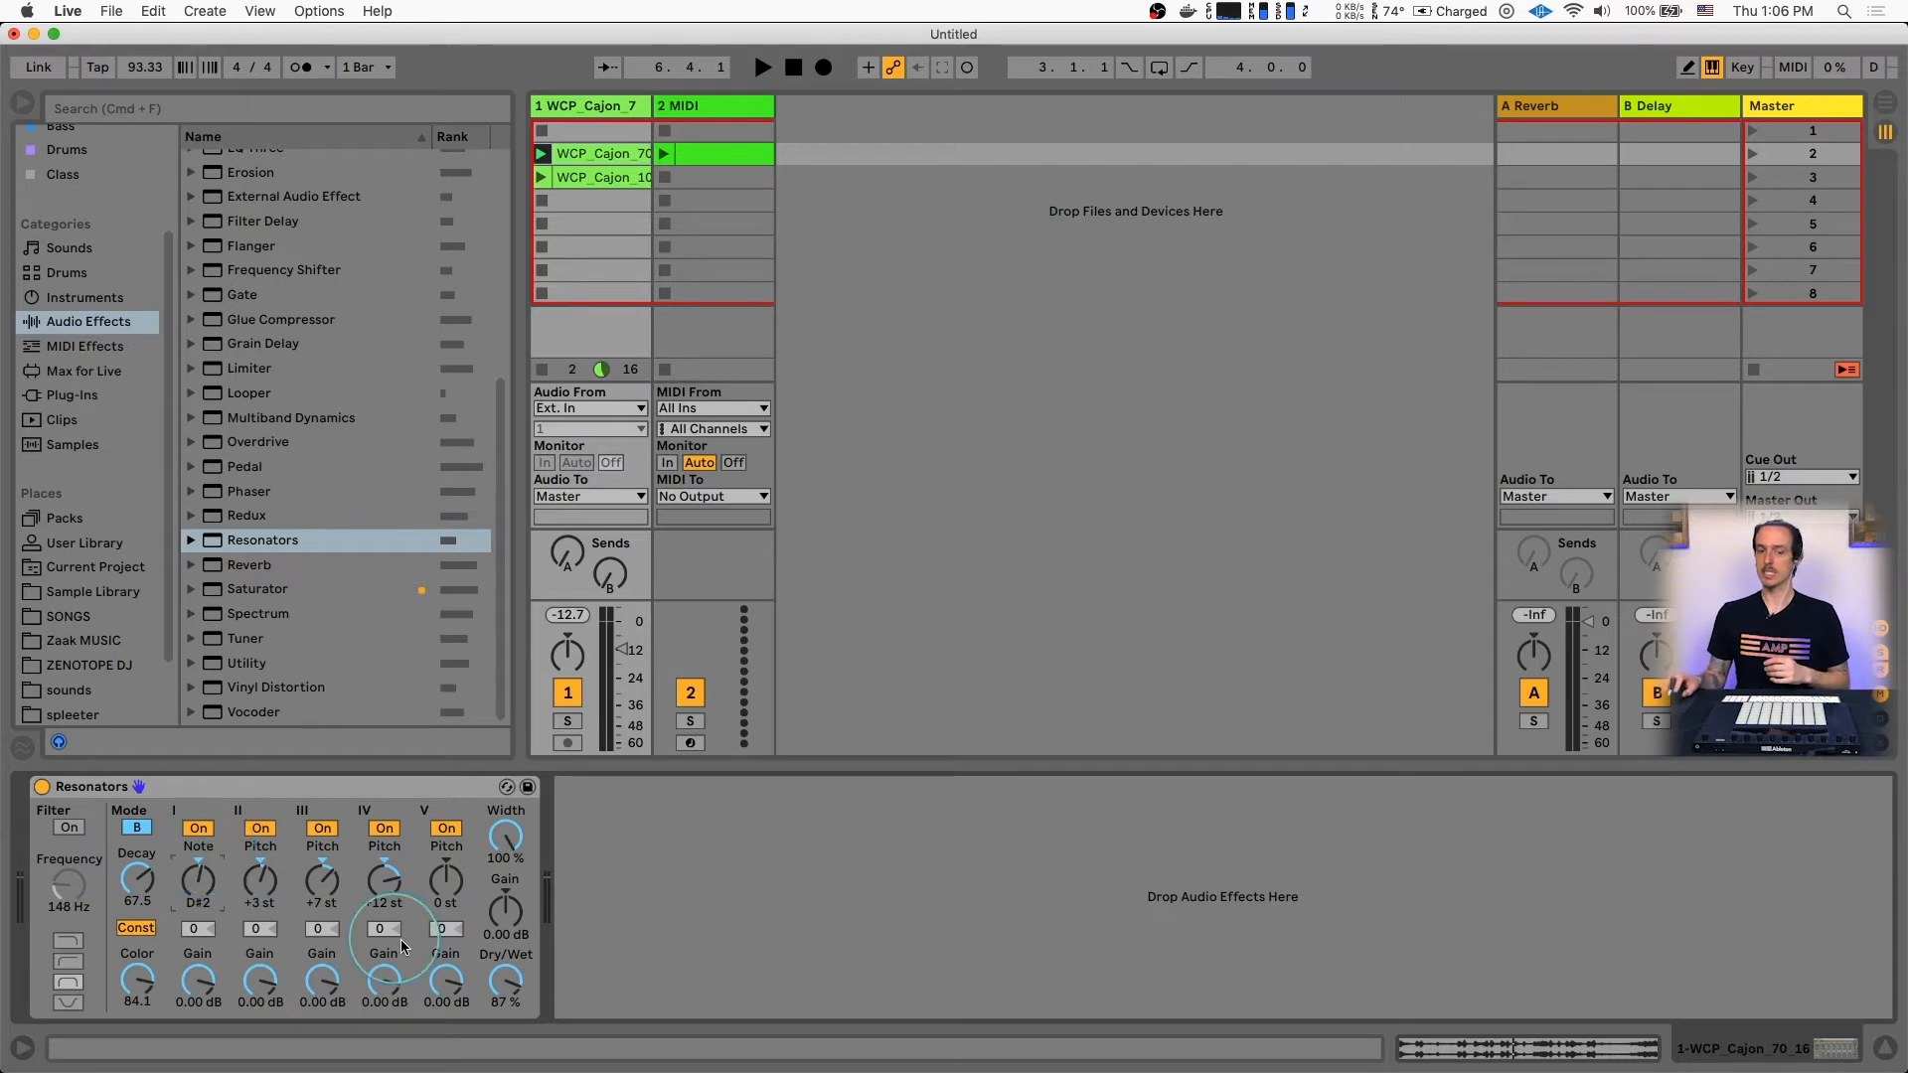
{"action": "left_click_drag", "start_coordinate": [505, 980], "coordinate": [508, 984]}
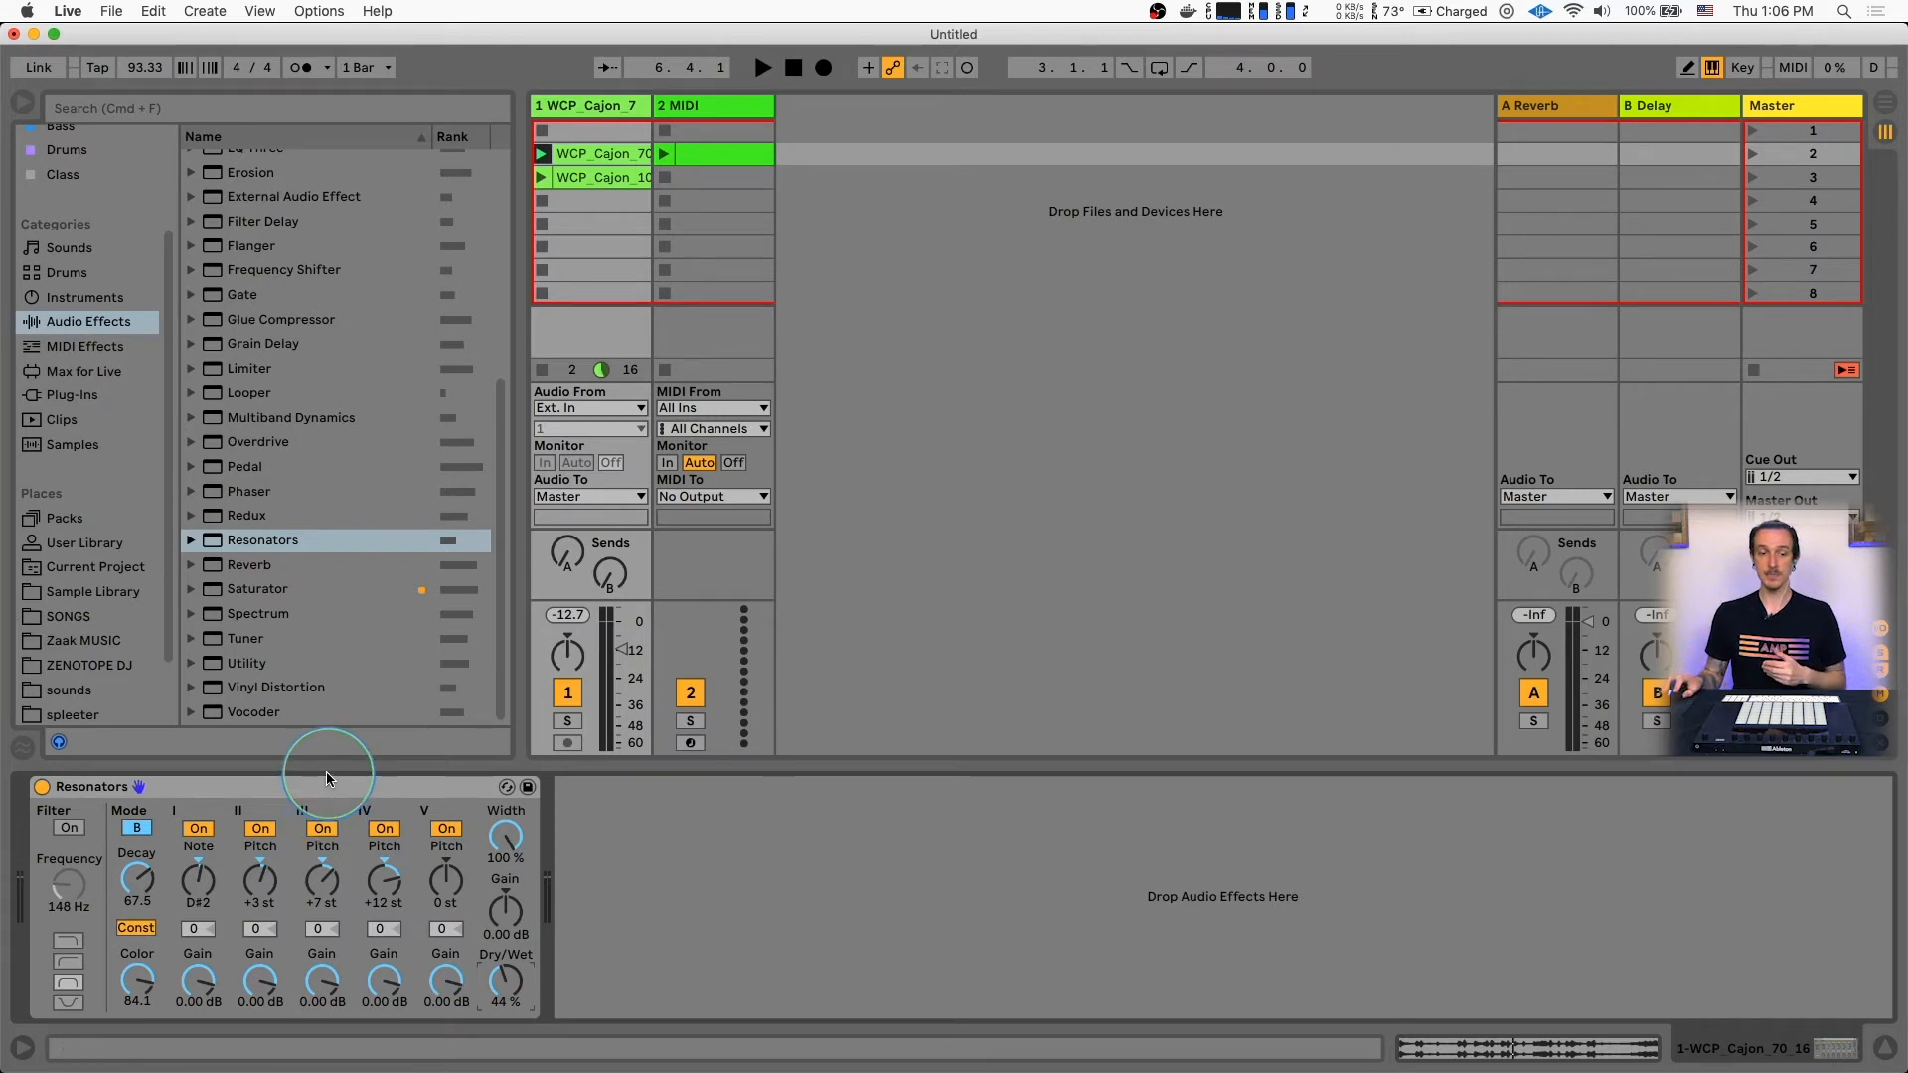
Launch the second cajon clip and adjust Resonators to mode A, Decay 65.1 and Dry/Wet 75%
{"action": "left_click", "coordinate": [542, 177]}
{"action": "left_click", "coordinate": [197, 879]}
{"action": "left_click_drag", "start_coordinate": [198, 882], "coordinate": [141, 885]}
{"action": "left_click", "coordinate": [136, 827]}
{"action": "left_click_drag", "start_coordinate": [498, 981], "coordinate": [498, 950]}
{"action": "left_click", "coordinate": [604, 530]}
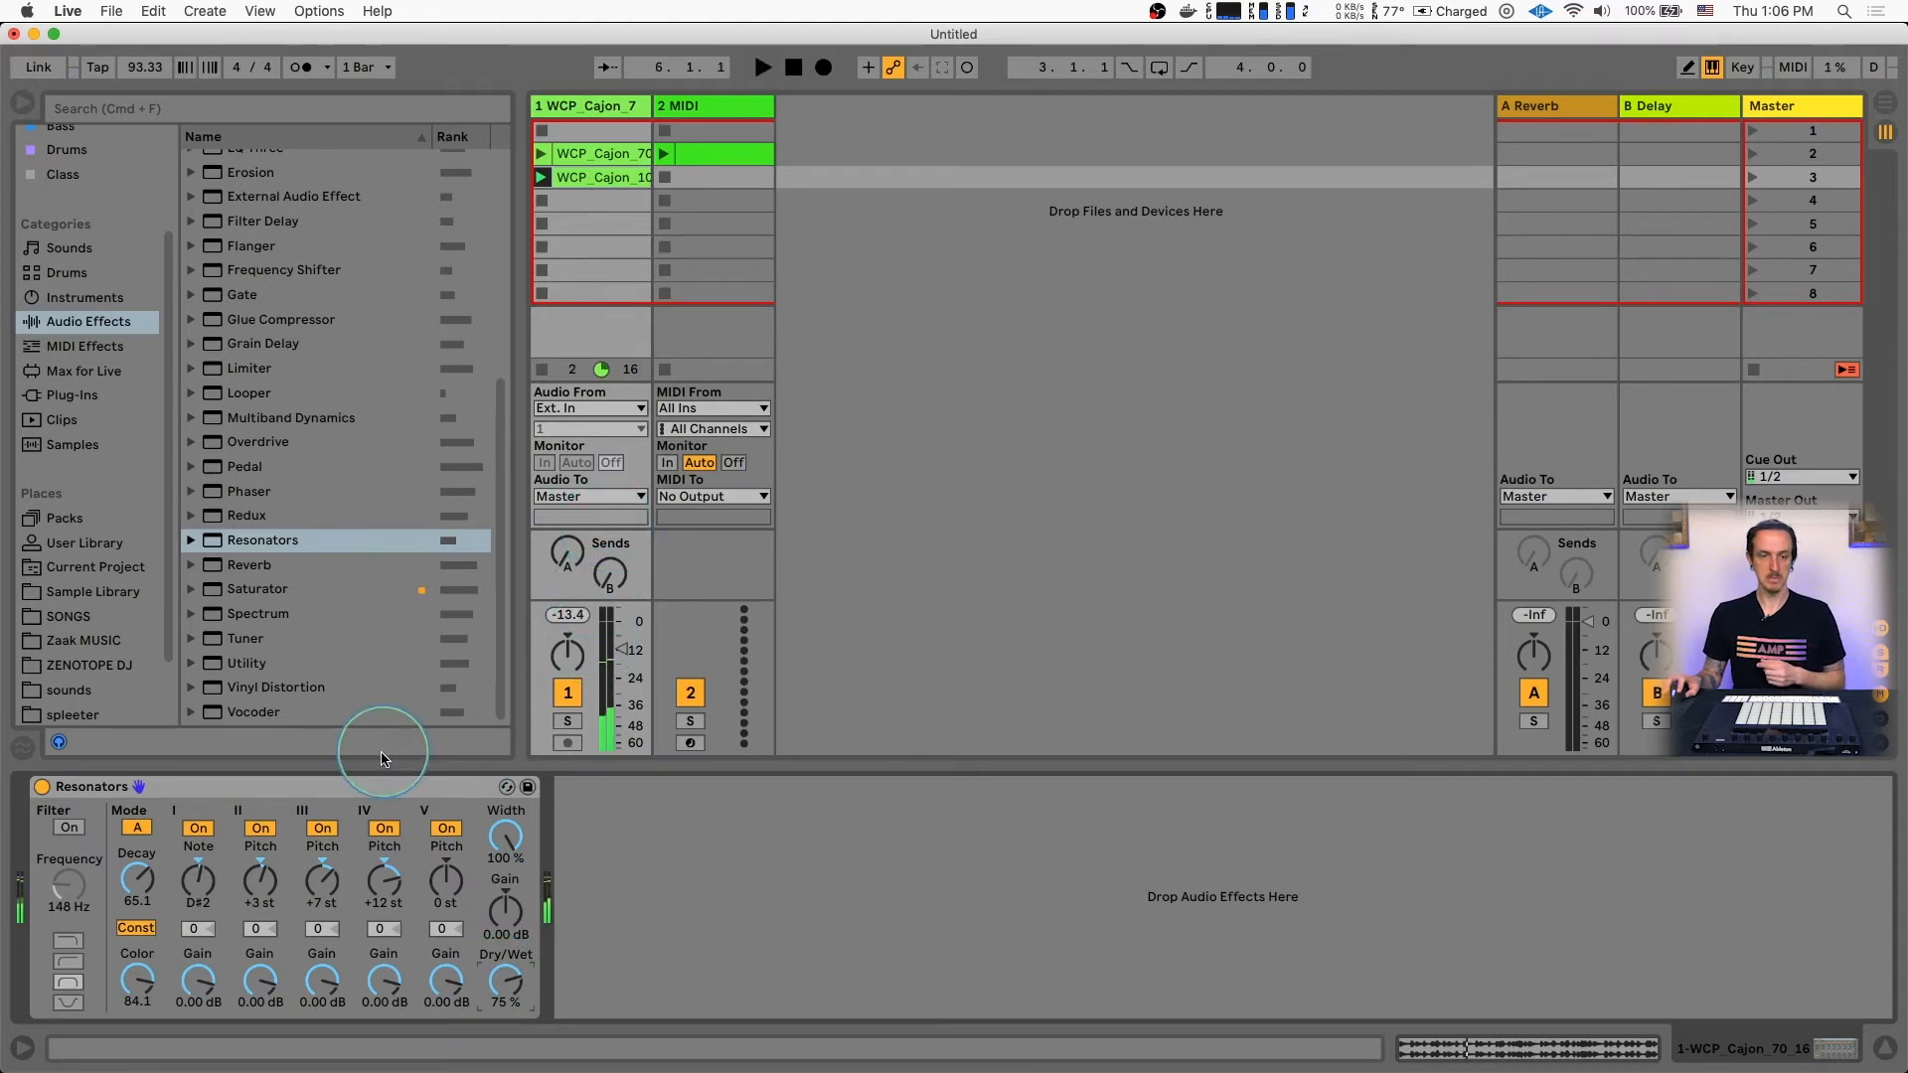
Remove Resonators from the cajon track and add the Corpus audio effect in its place
{"action": "left_click", "coordinate": [376, 787]}
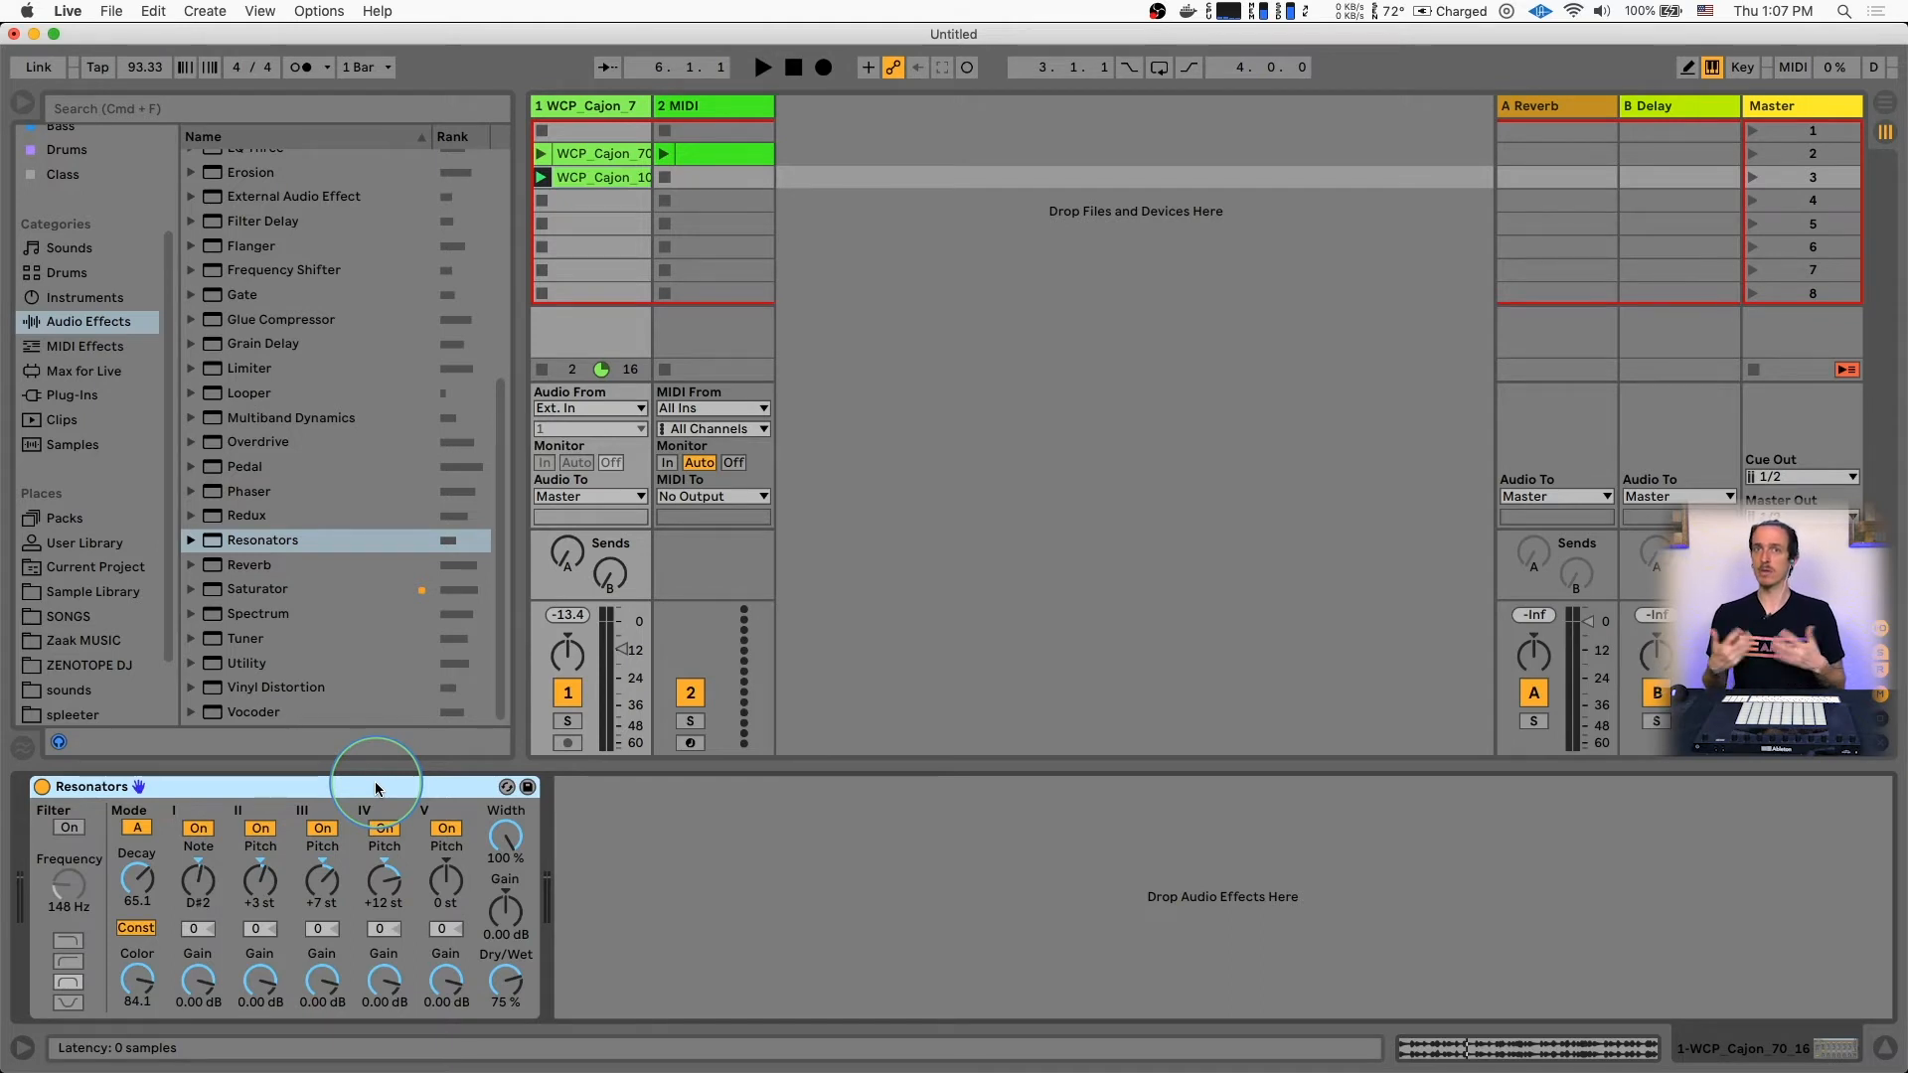
{"action": "key", "text": "BackSpace"}
{"action": "left_click", "coordinate": [86, 320]}
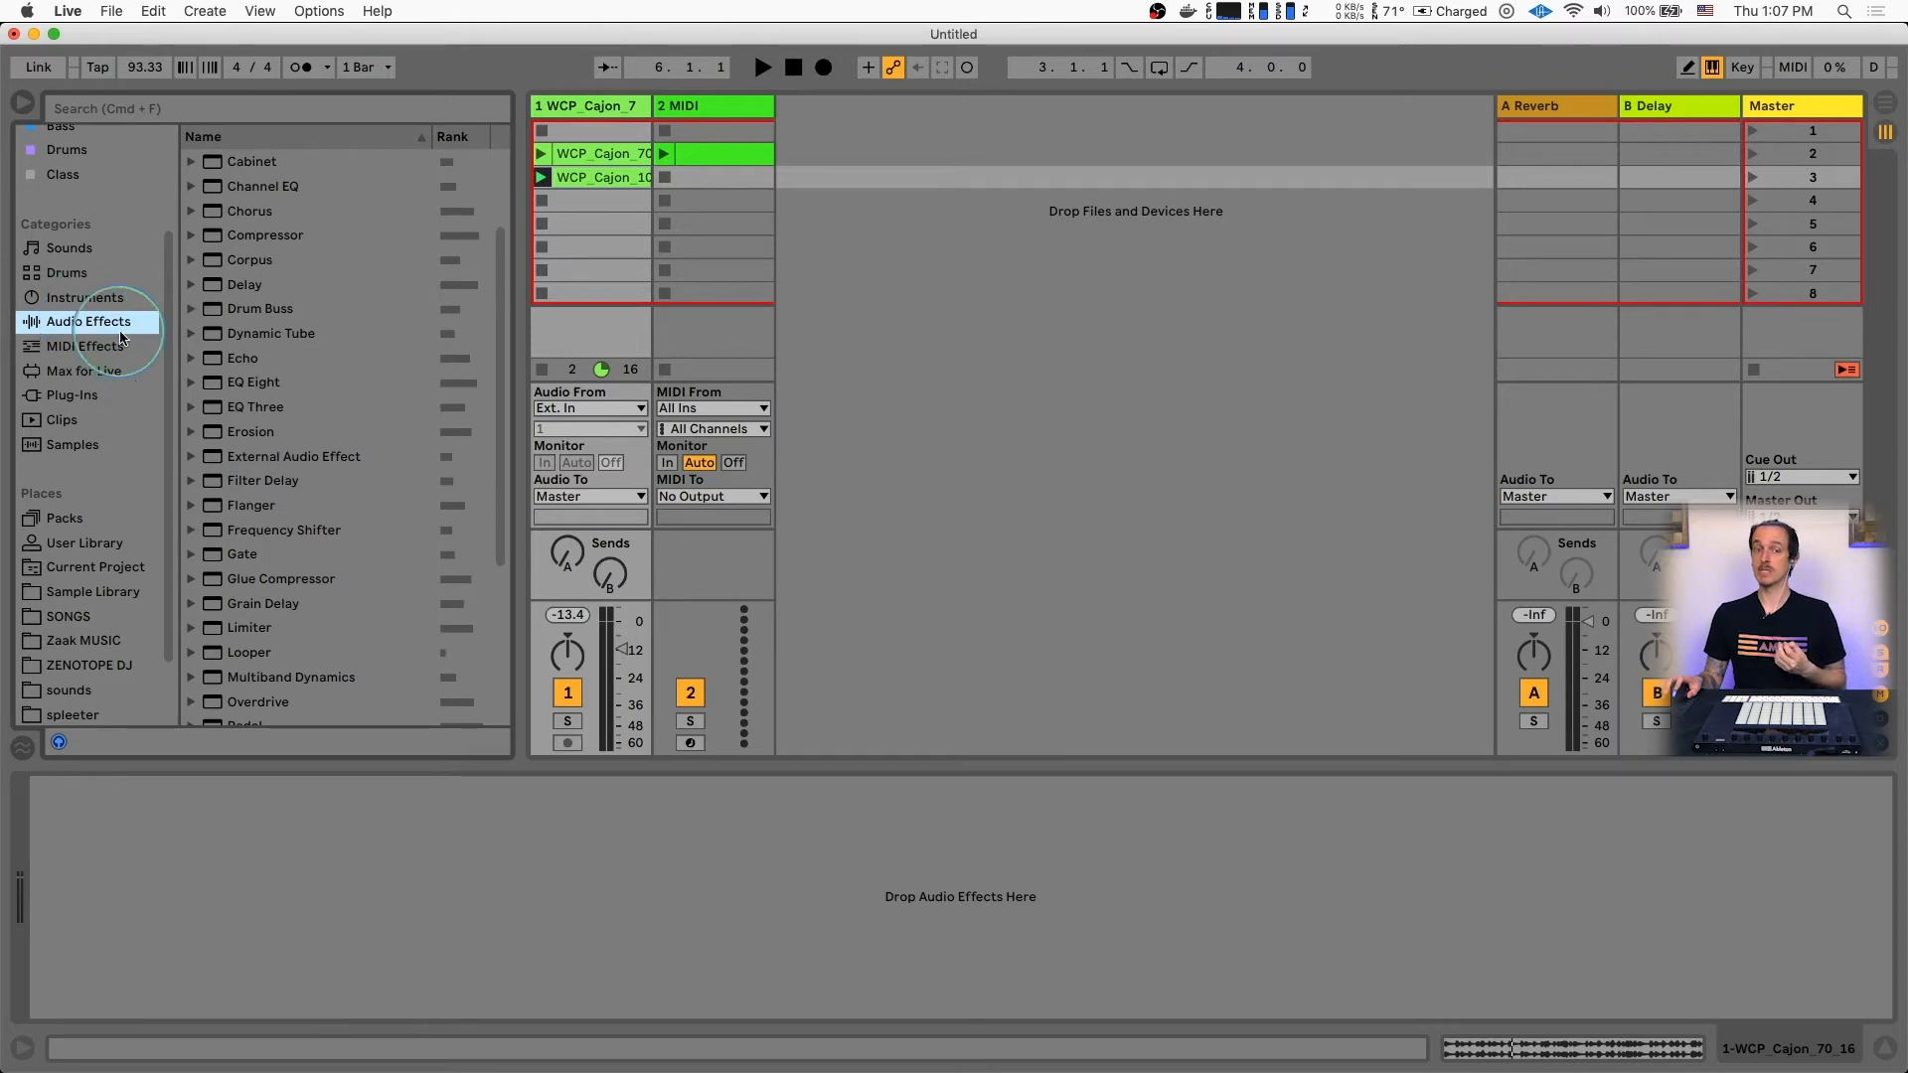
{"action": "scroll", "coordinate": [312, 459], "scroll_direction": "down", "scroll_amount": 1}
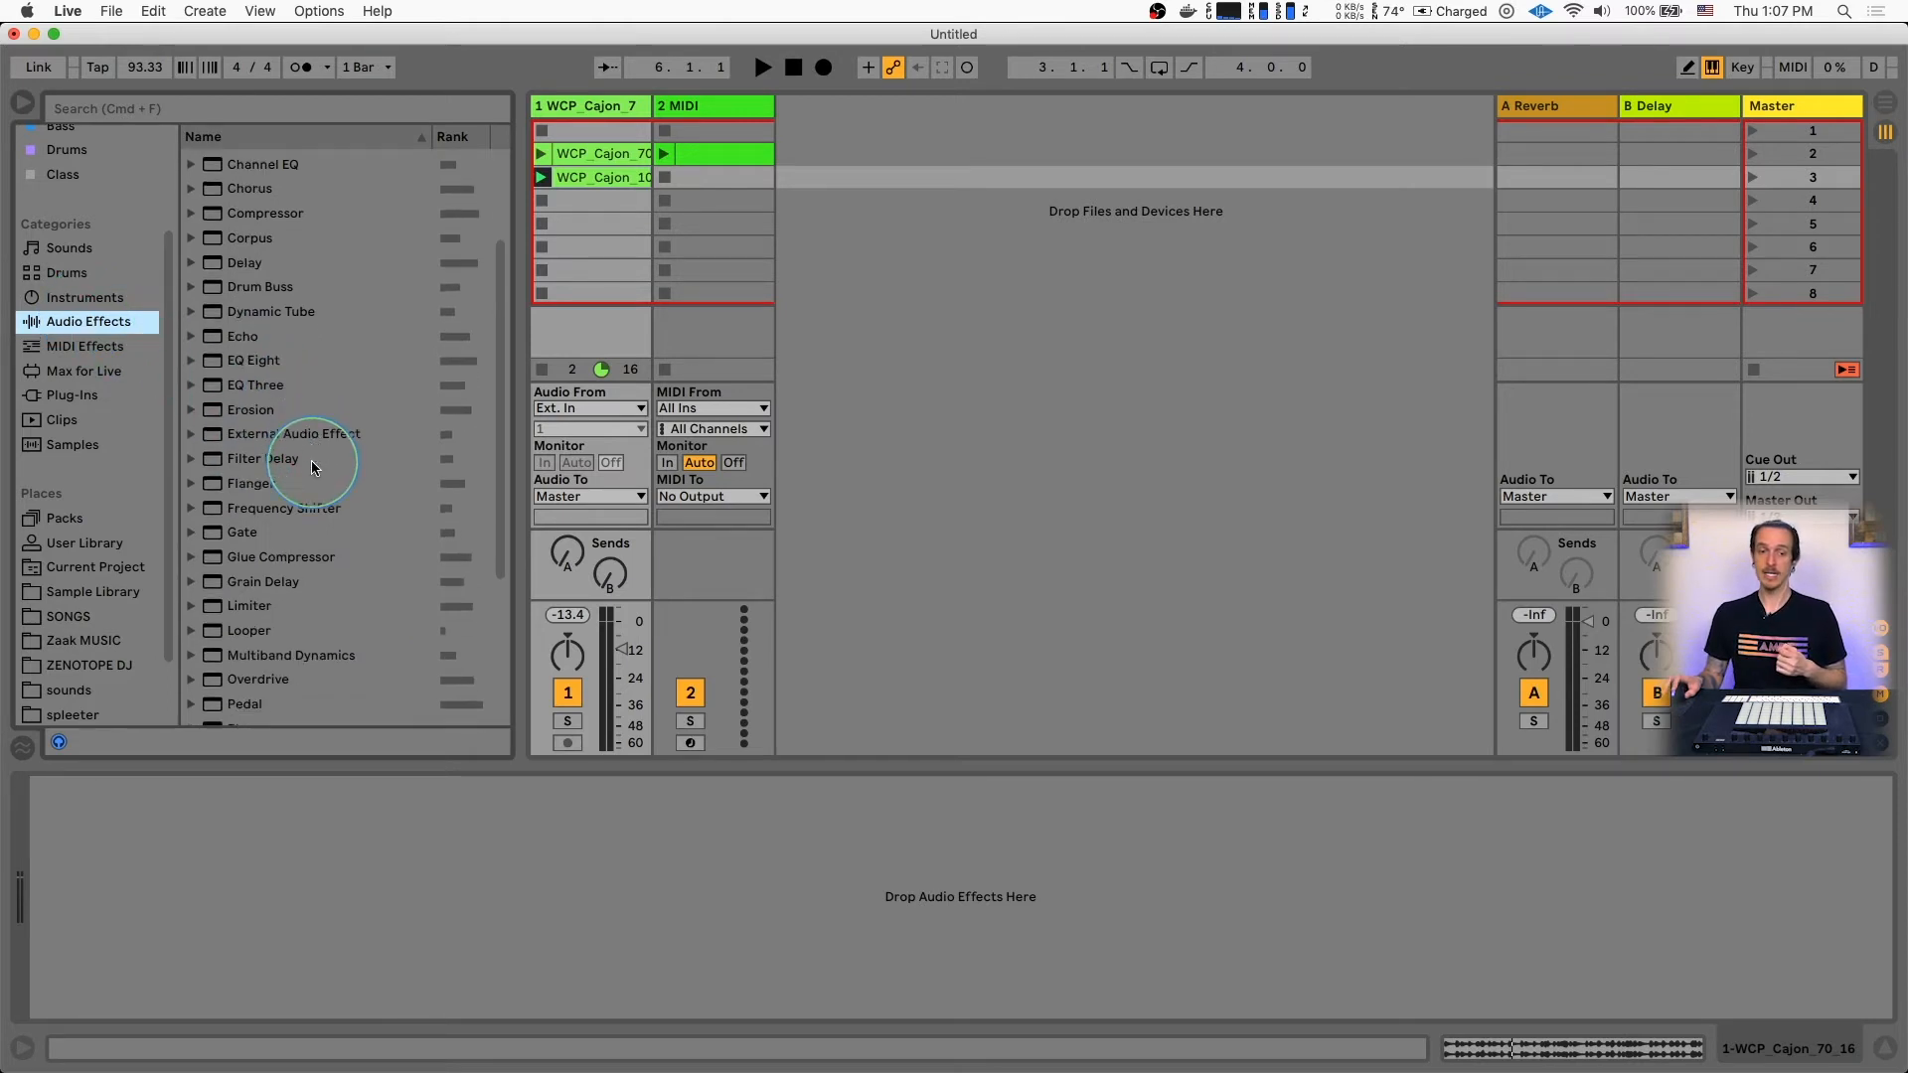
{"action": "left_click_drag", "start_coordinate": [250, 239], "coordinate": [330, 872]}
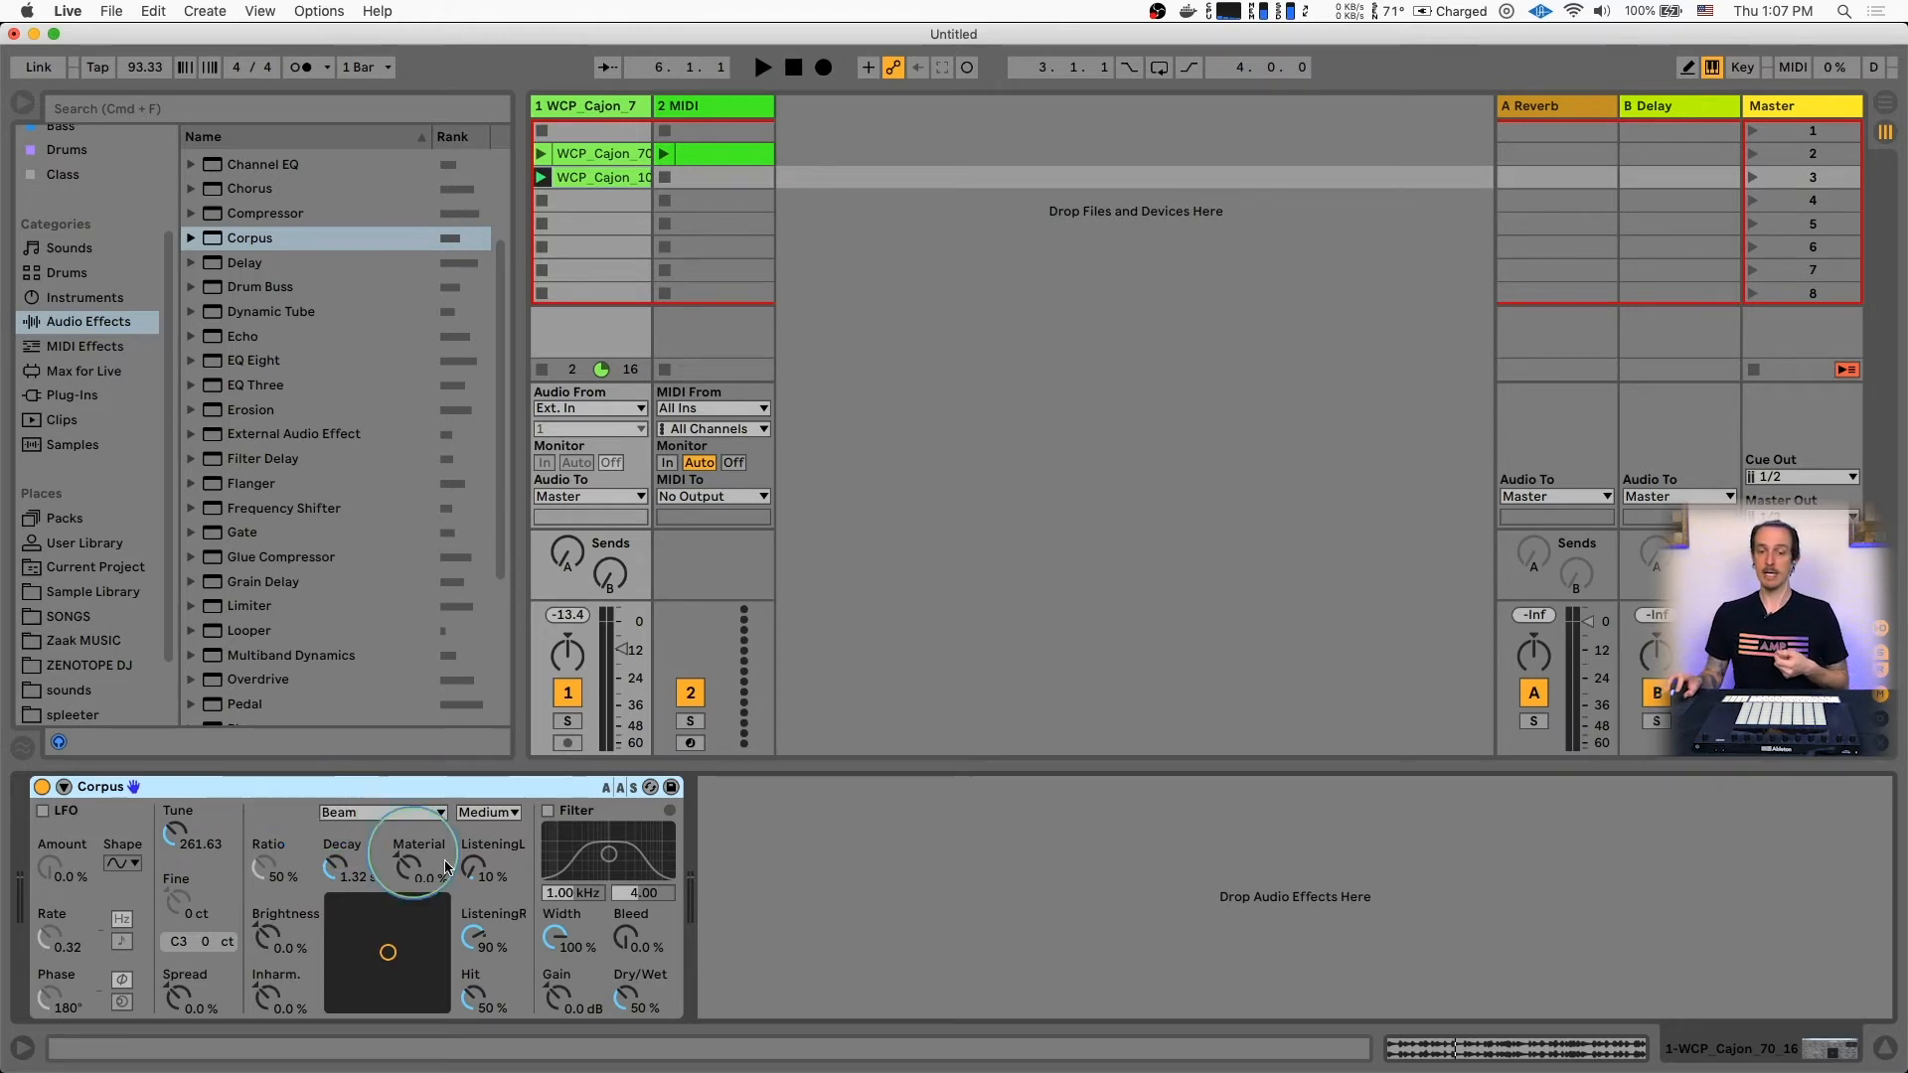
Audition the cajon clip through Corpus and raise the Corpus Dry/Wet amount to 85%
{"action": "key", "text": "space"}
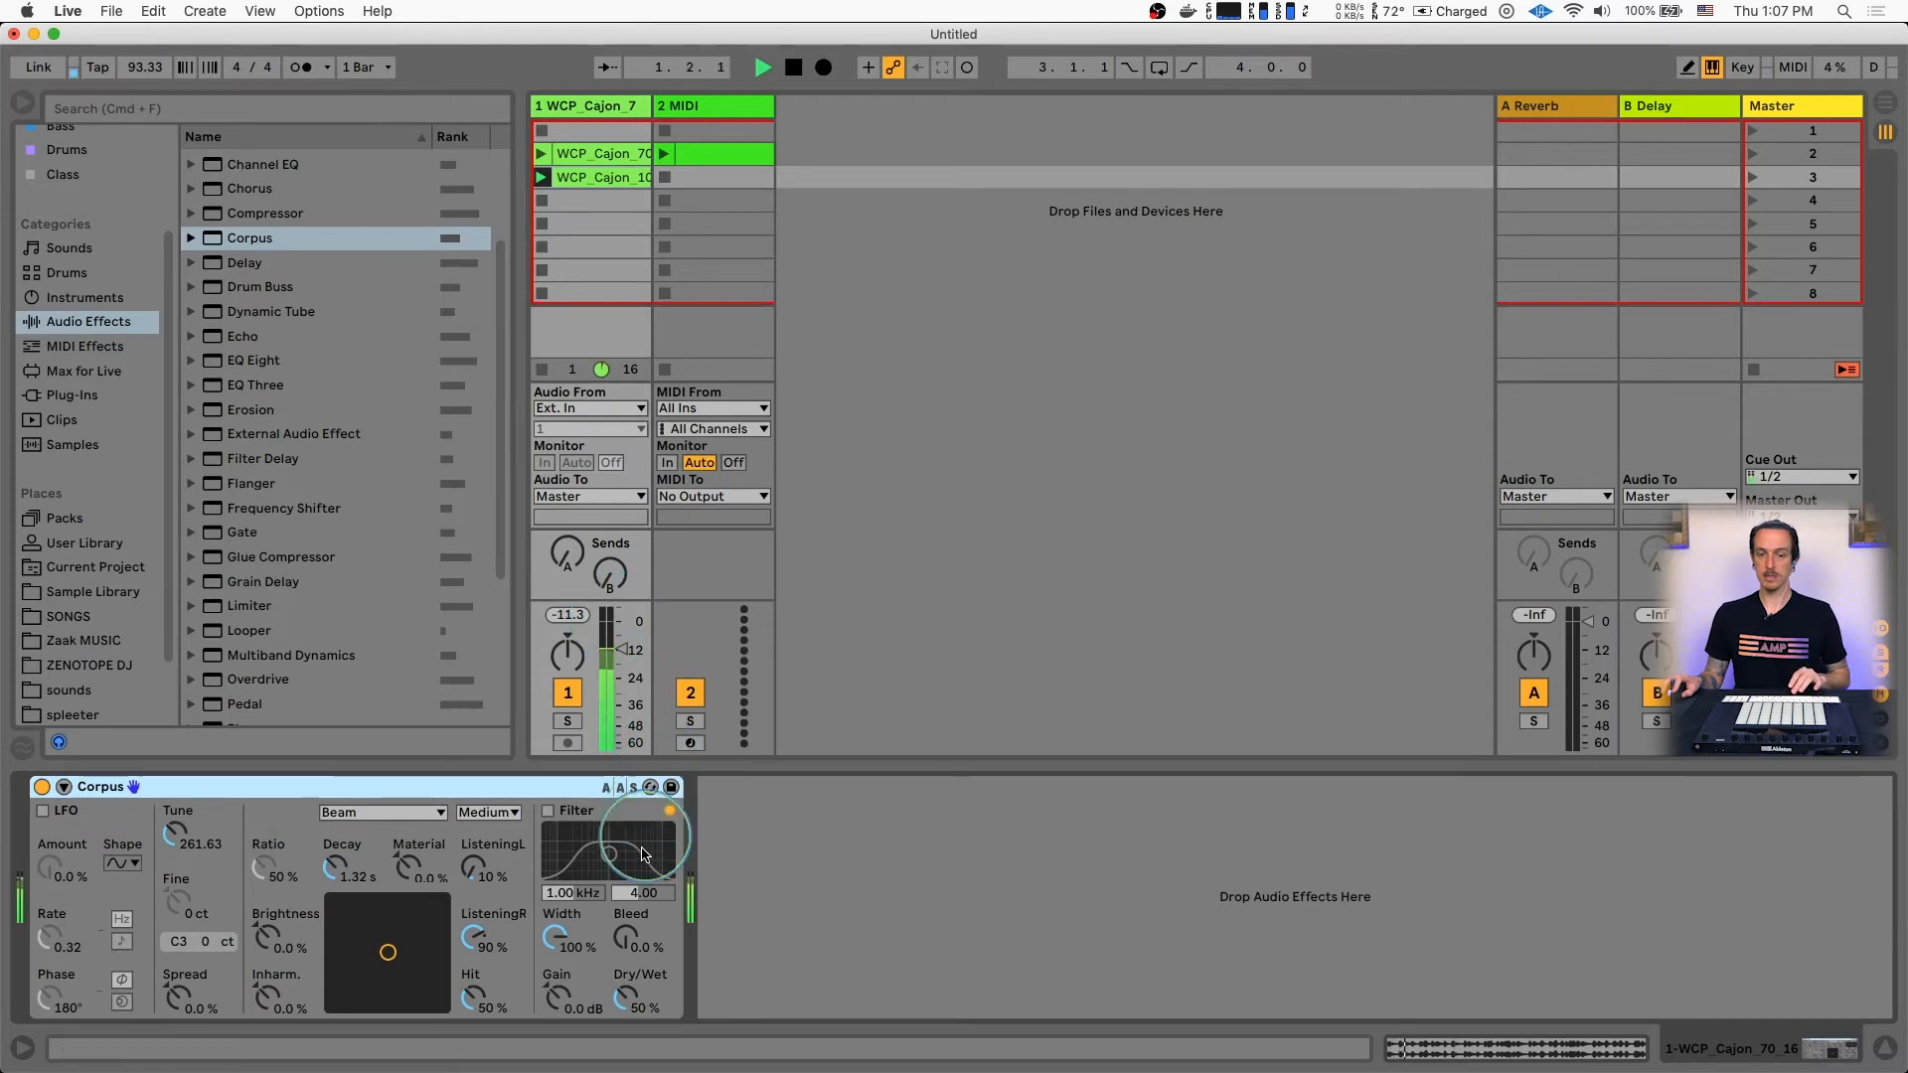
{"action": "key", "text": "space"}
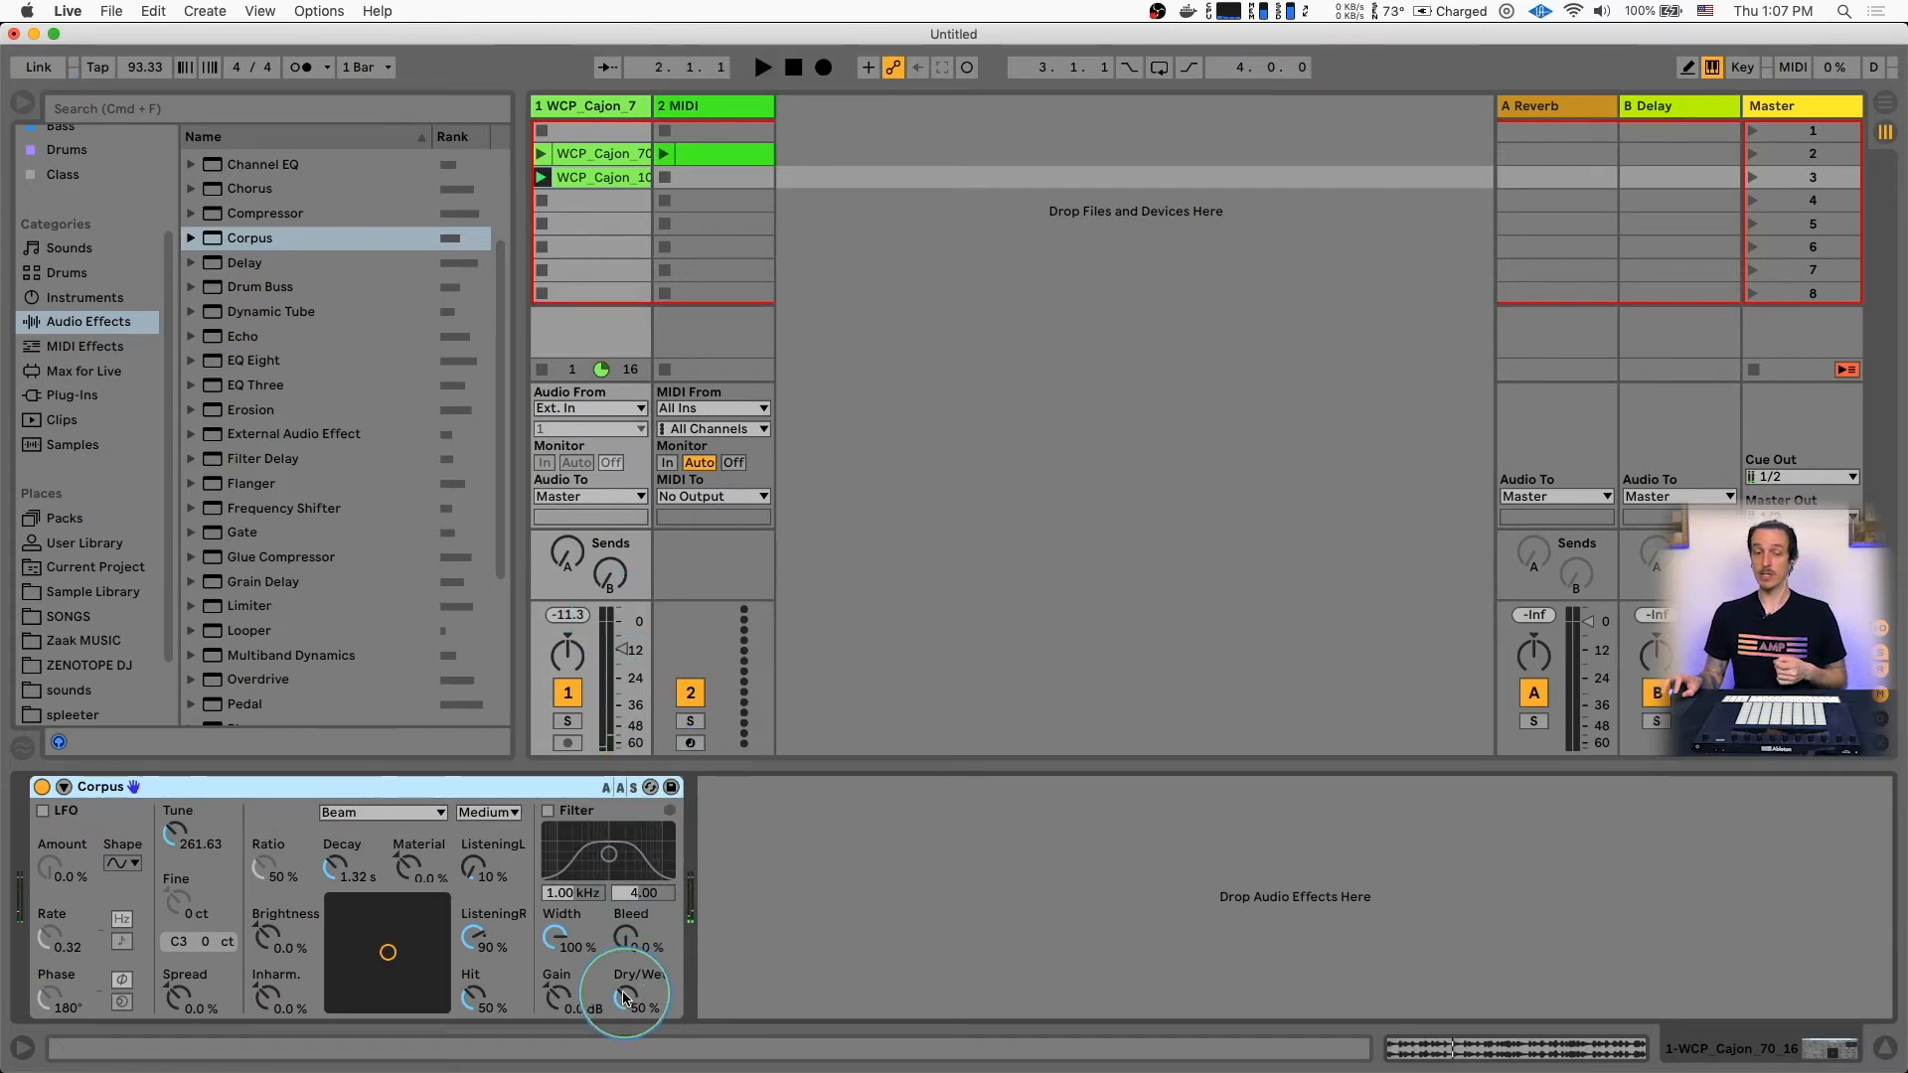
{"action": "key", "text": "space"}
{"action": "mouse_move", "coordinate": [624, 996]}
{"action": "left_mouse_down"}
{"action": "mouse_move", "coordinate": [624, 1029]}
{"action": "mouse_move", "coordinate": [624, 984]}
{"action": "left_mouse_up"}
{"action": "key", "text": "space"}
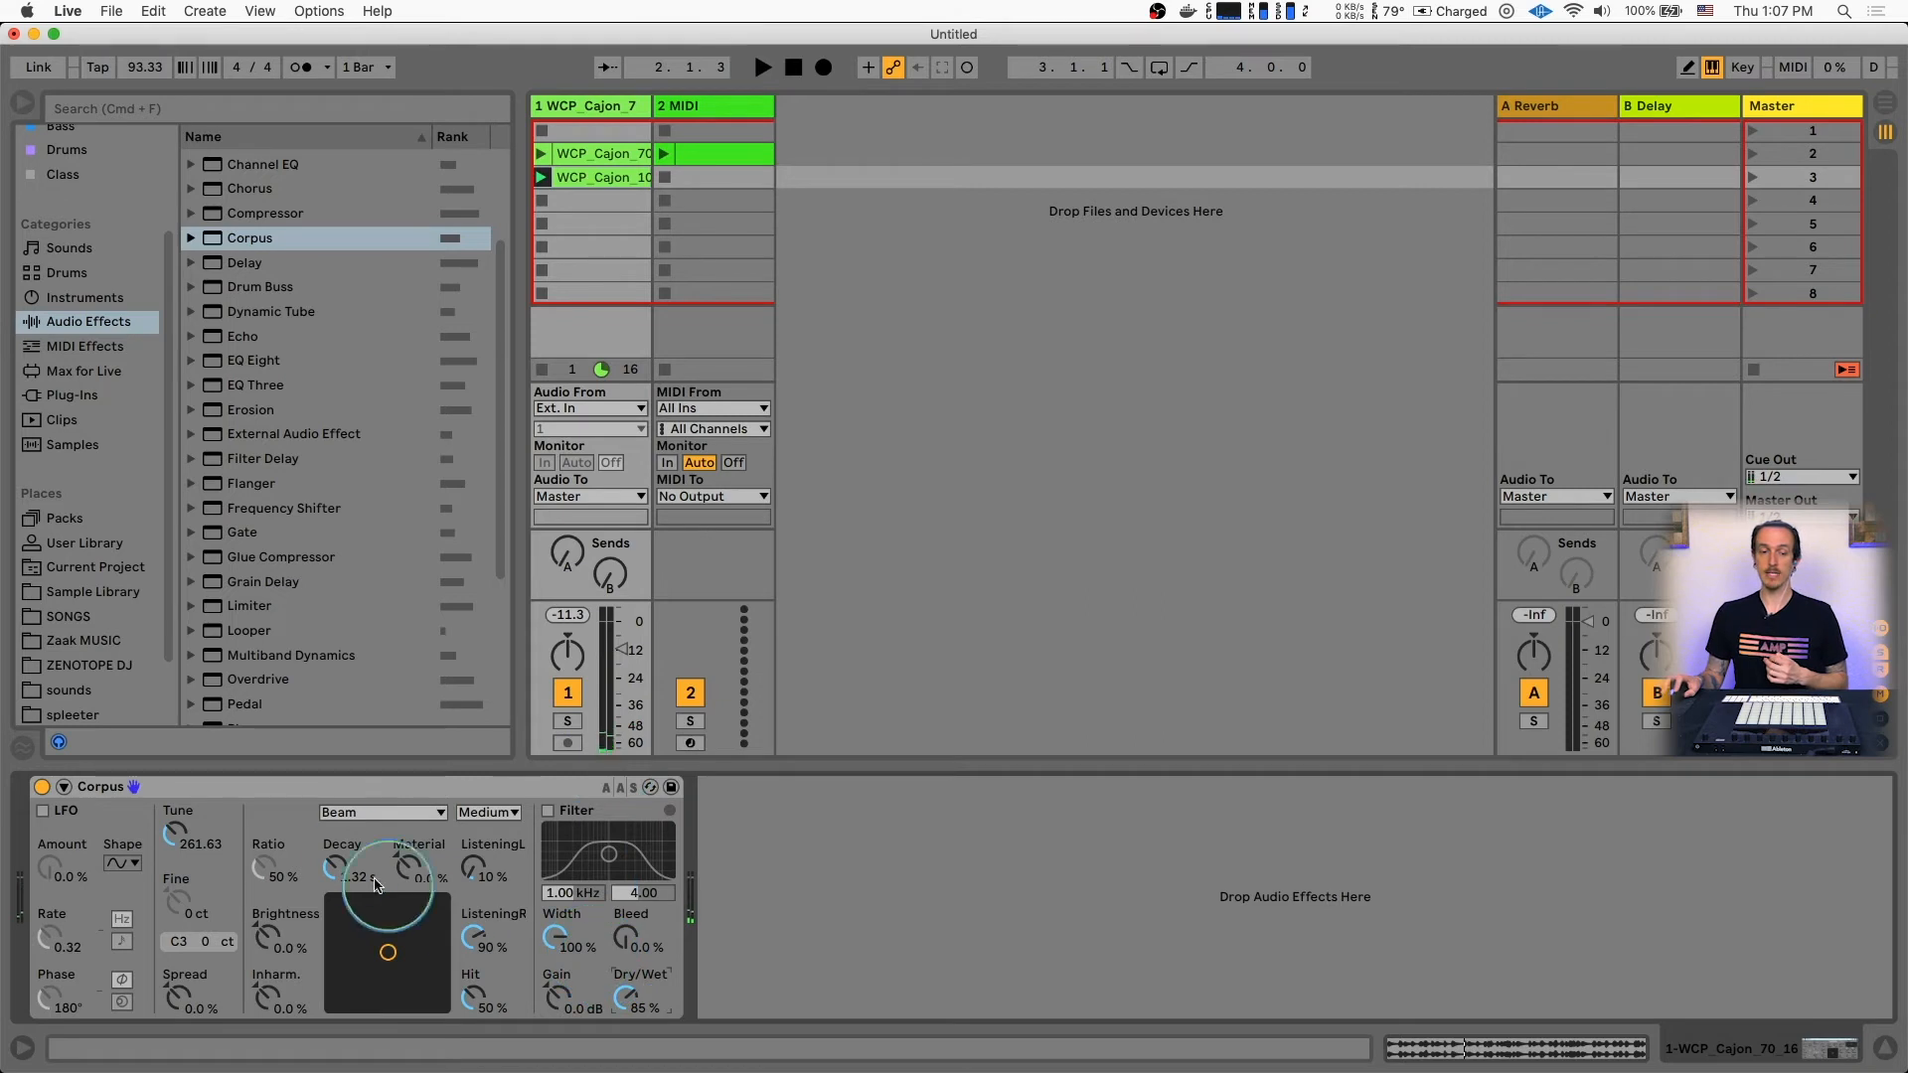
Play the cajon clip while switching the Corpus resonance type through Marimba, String, Plate and Tube, ending on String
{"action": "left_click", "coordinate": [376, 813]}
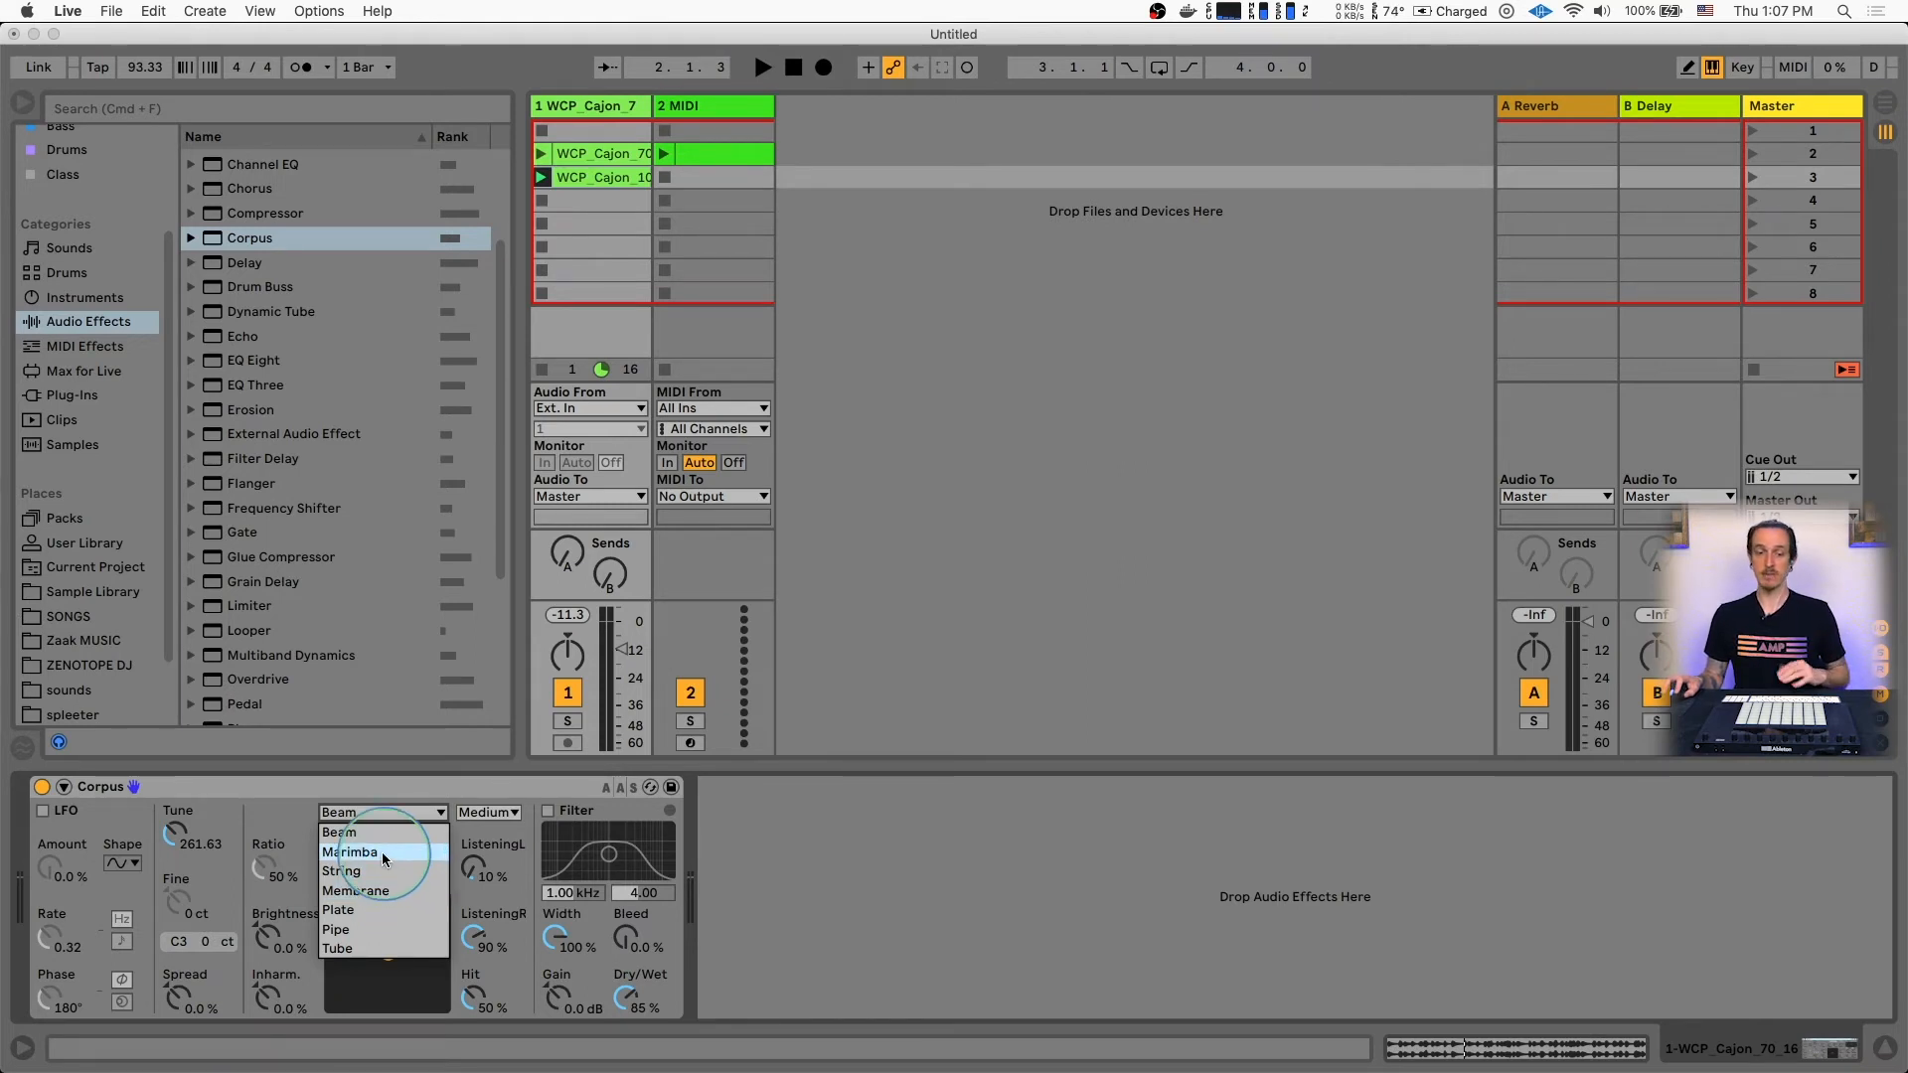
{"action": "left_click", "coordinate": [385, 857]}
{"action": "key", "text": "space"}
{"action": "left_click", "coordinate": [378, 813]}
{"action": "left_click", "coordinate": [371, 871]}
{"action": "left_click", "coordinate": [379, 813]}
{"action": "left_click", "coordinate": [375, 860]}
{"action": "left_click", "coordinate": [379, 813]}
{"action": "left_click", "coordinate": [374, 908]}
{"action": "left_click", "coordinate": [368, 815]}
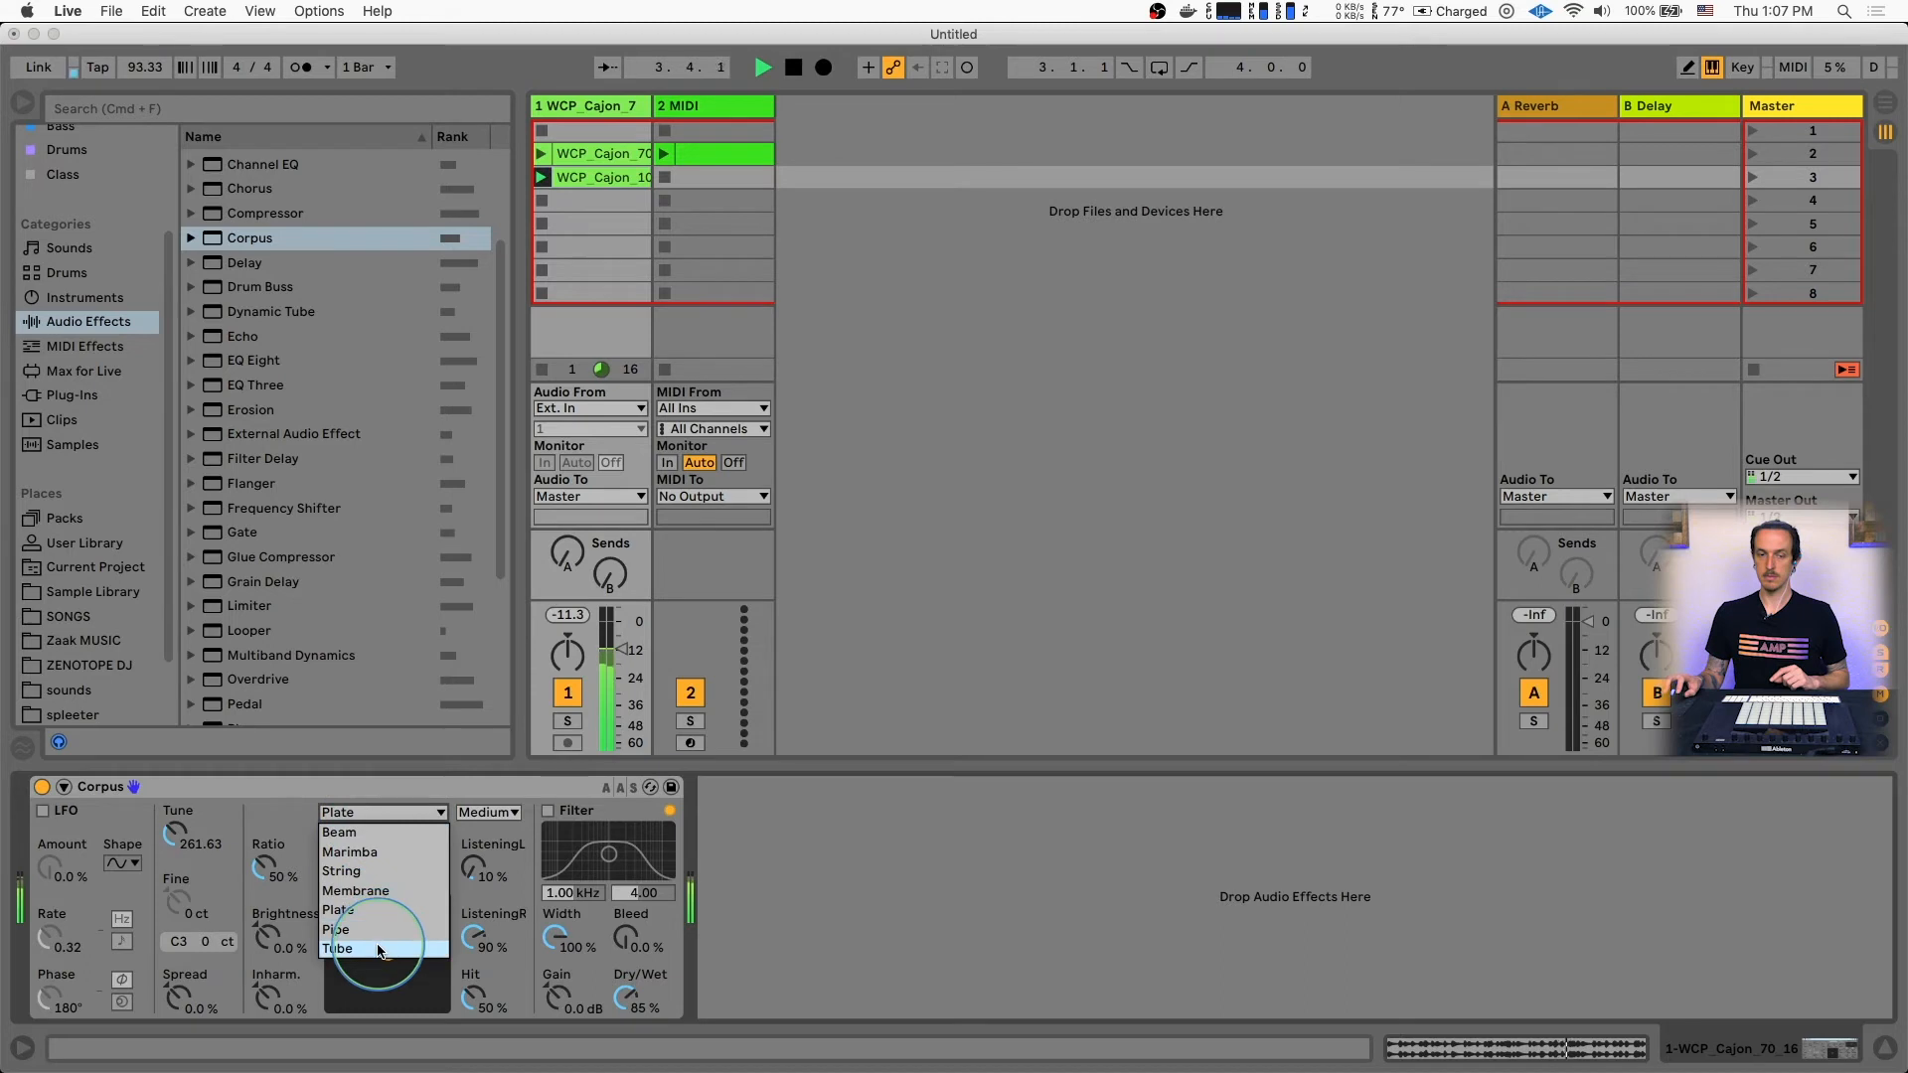
{"action": "left_click", "coordinate": [379, 946]}
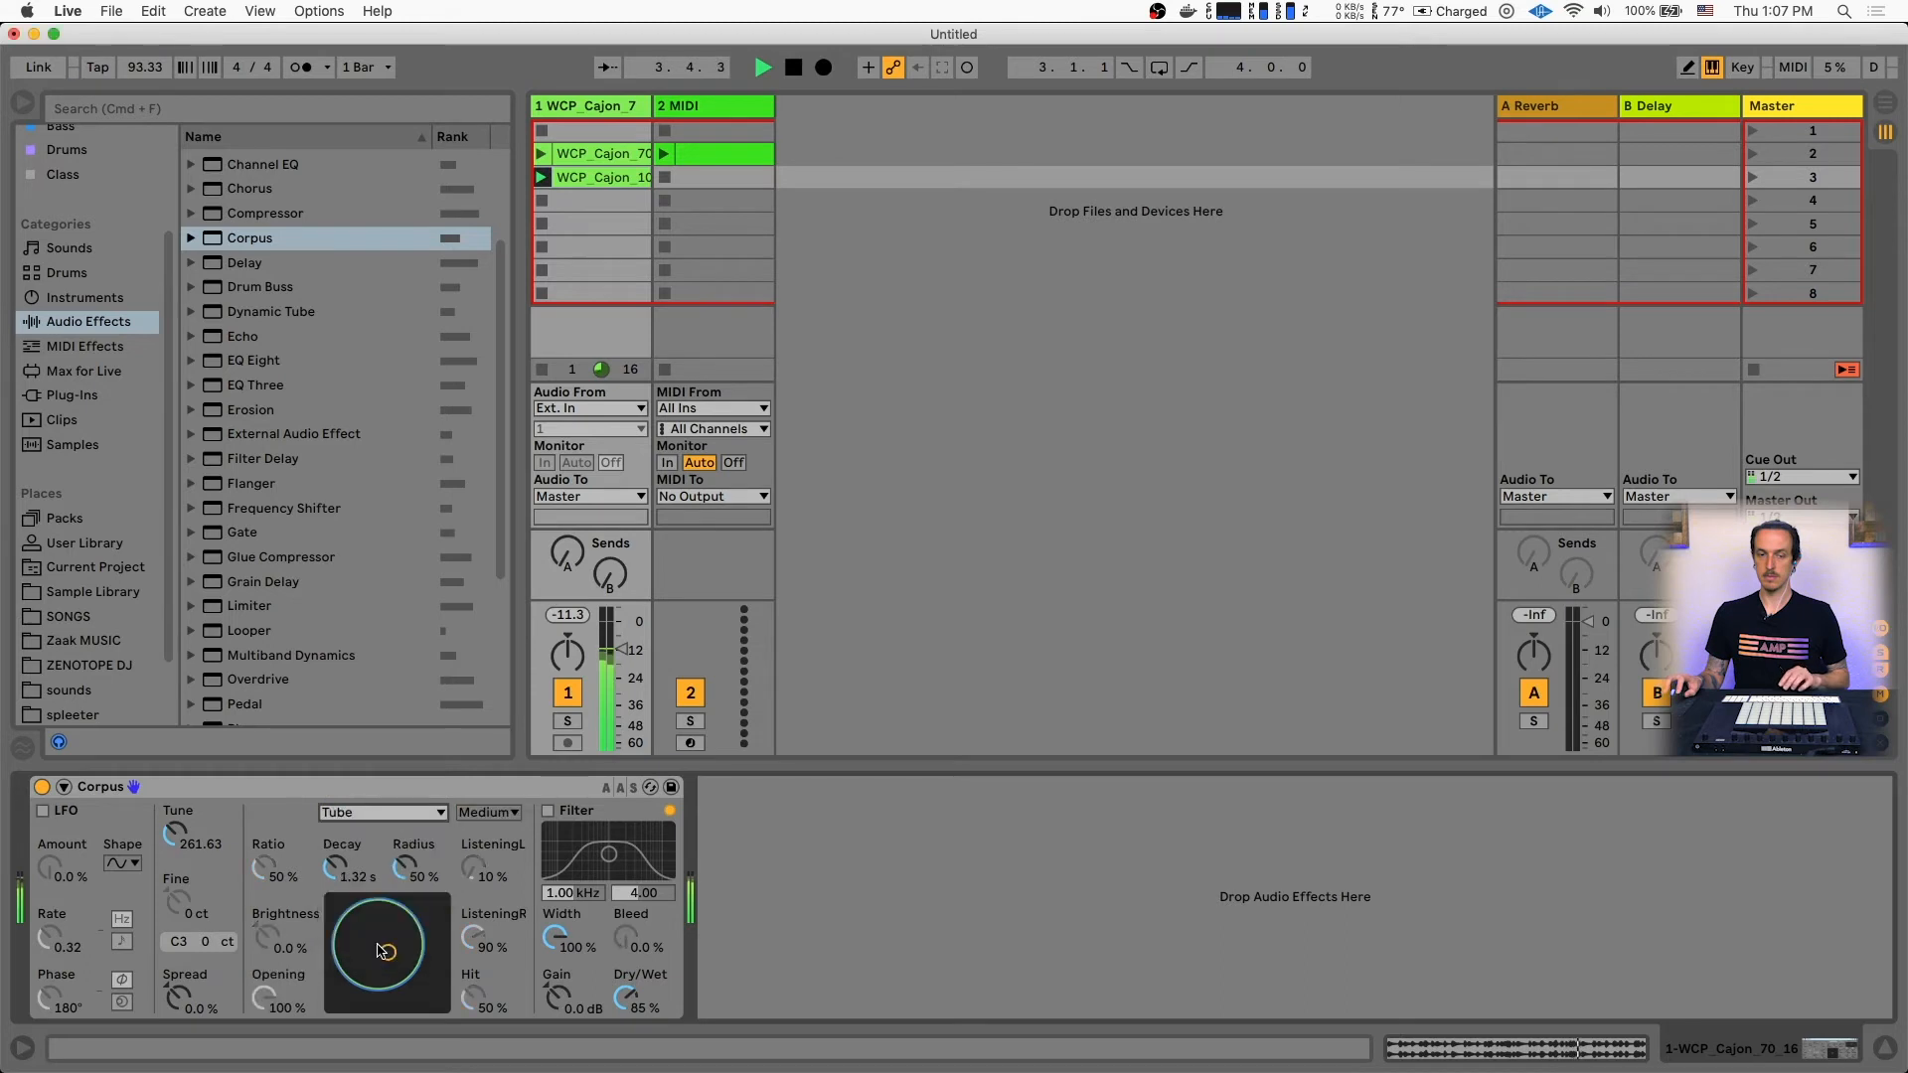
{"action": "left_click", "coordinate": [381, 811]}
{"action": "left_click", "coordinate": [382, 864]}
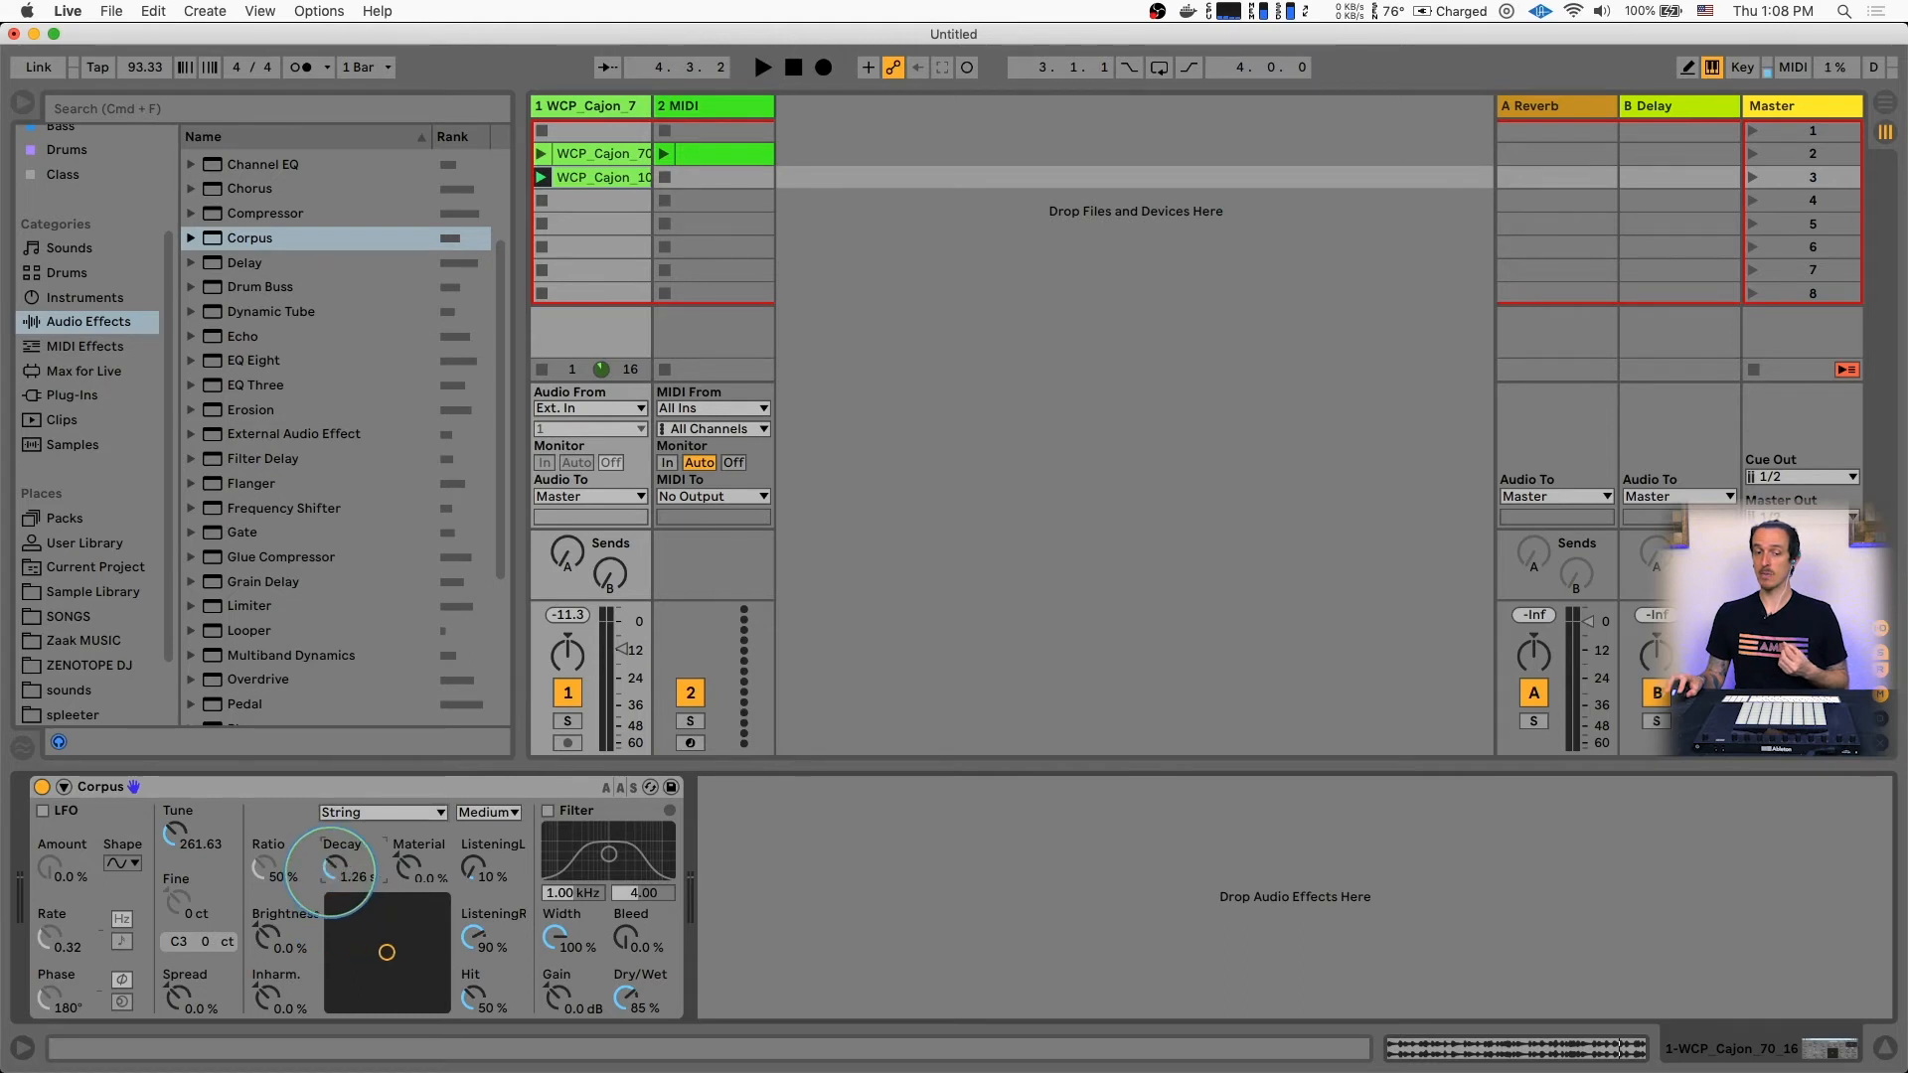
Raise the Corpus Material to 29% and change the resonance type to Pipe and finally Marimba
{"action": "left_click_drag", "start_coordinate": [400, 880], "coordinate": [401, 856]}
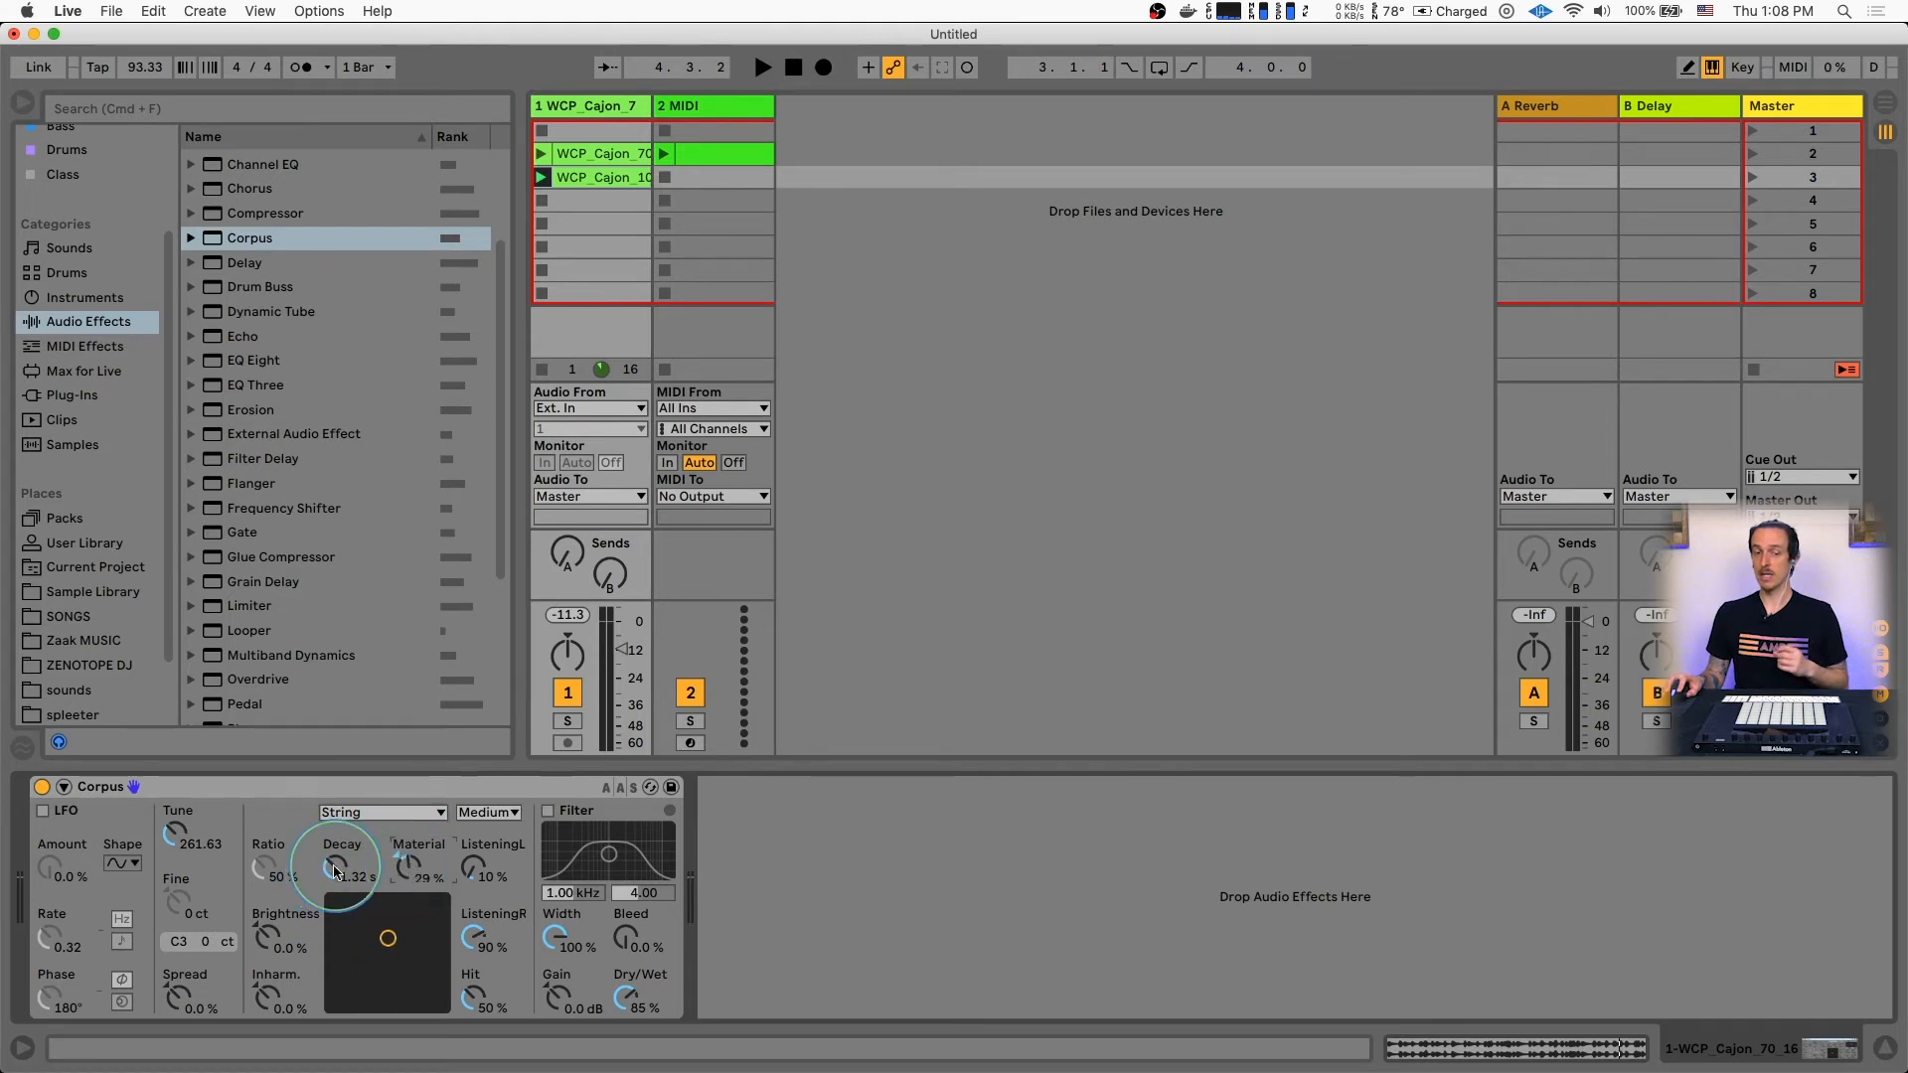
{"action": "left_click", "coordinate": [366, 812]}
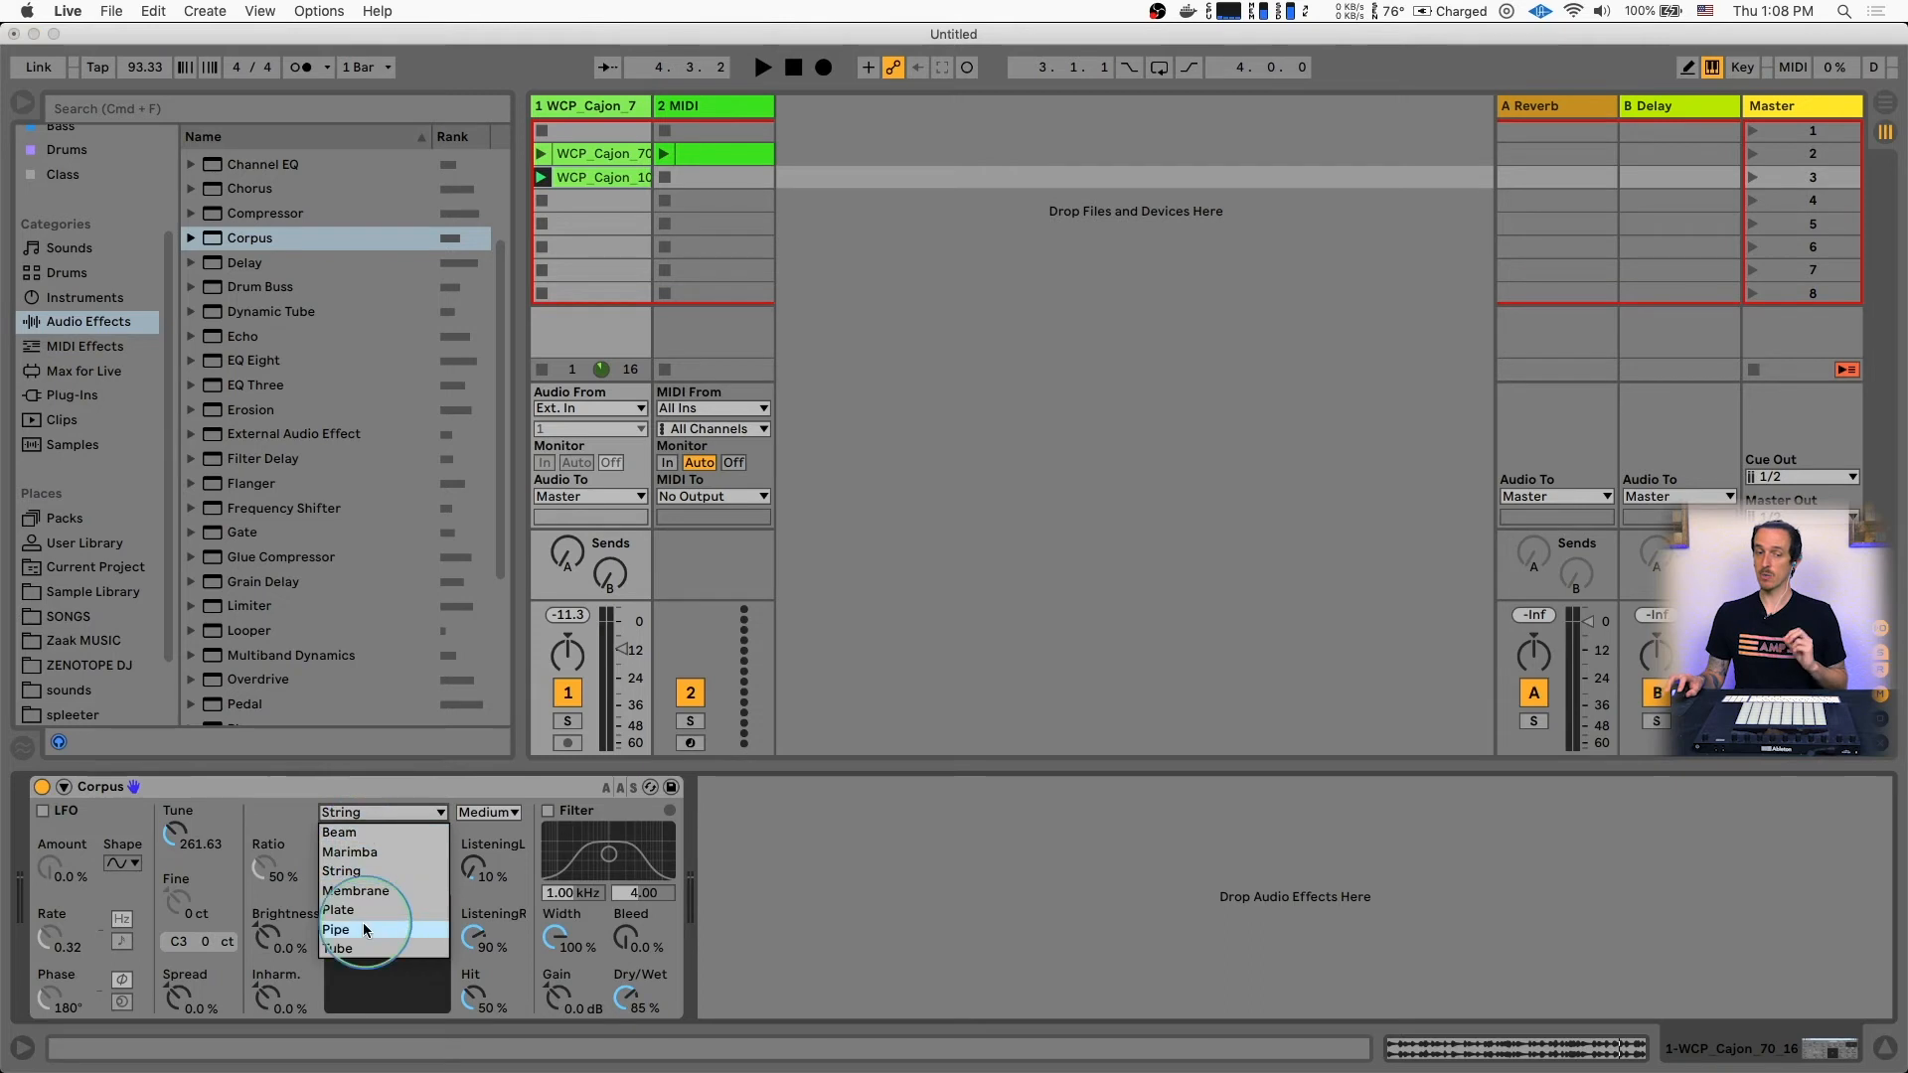
{"action": "left_click", "coordinate": [364, 930]}
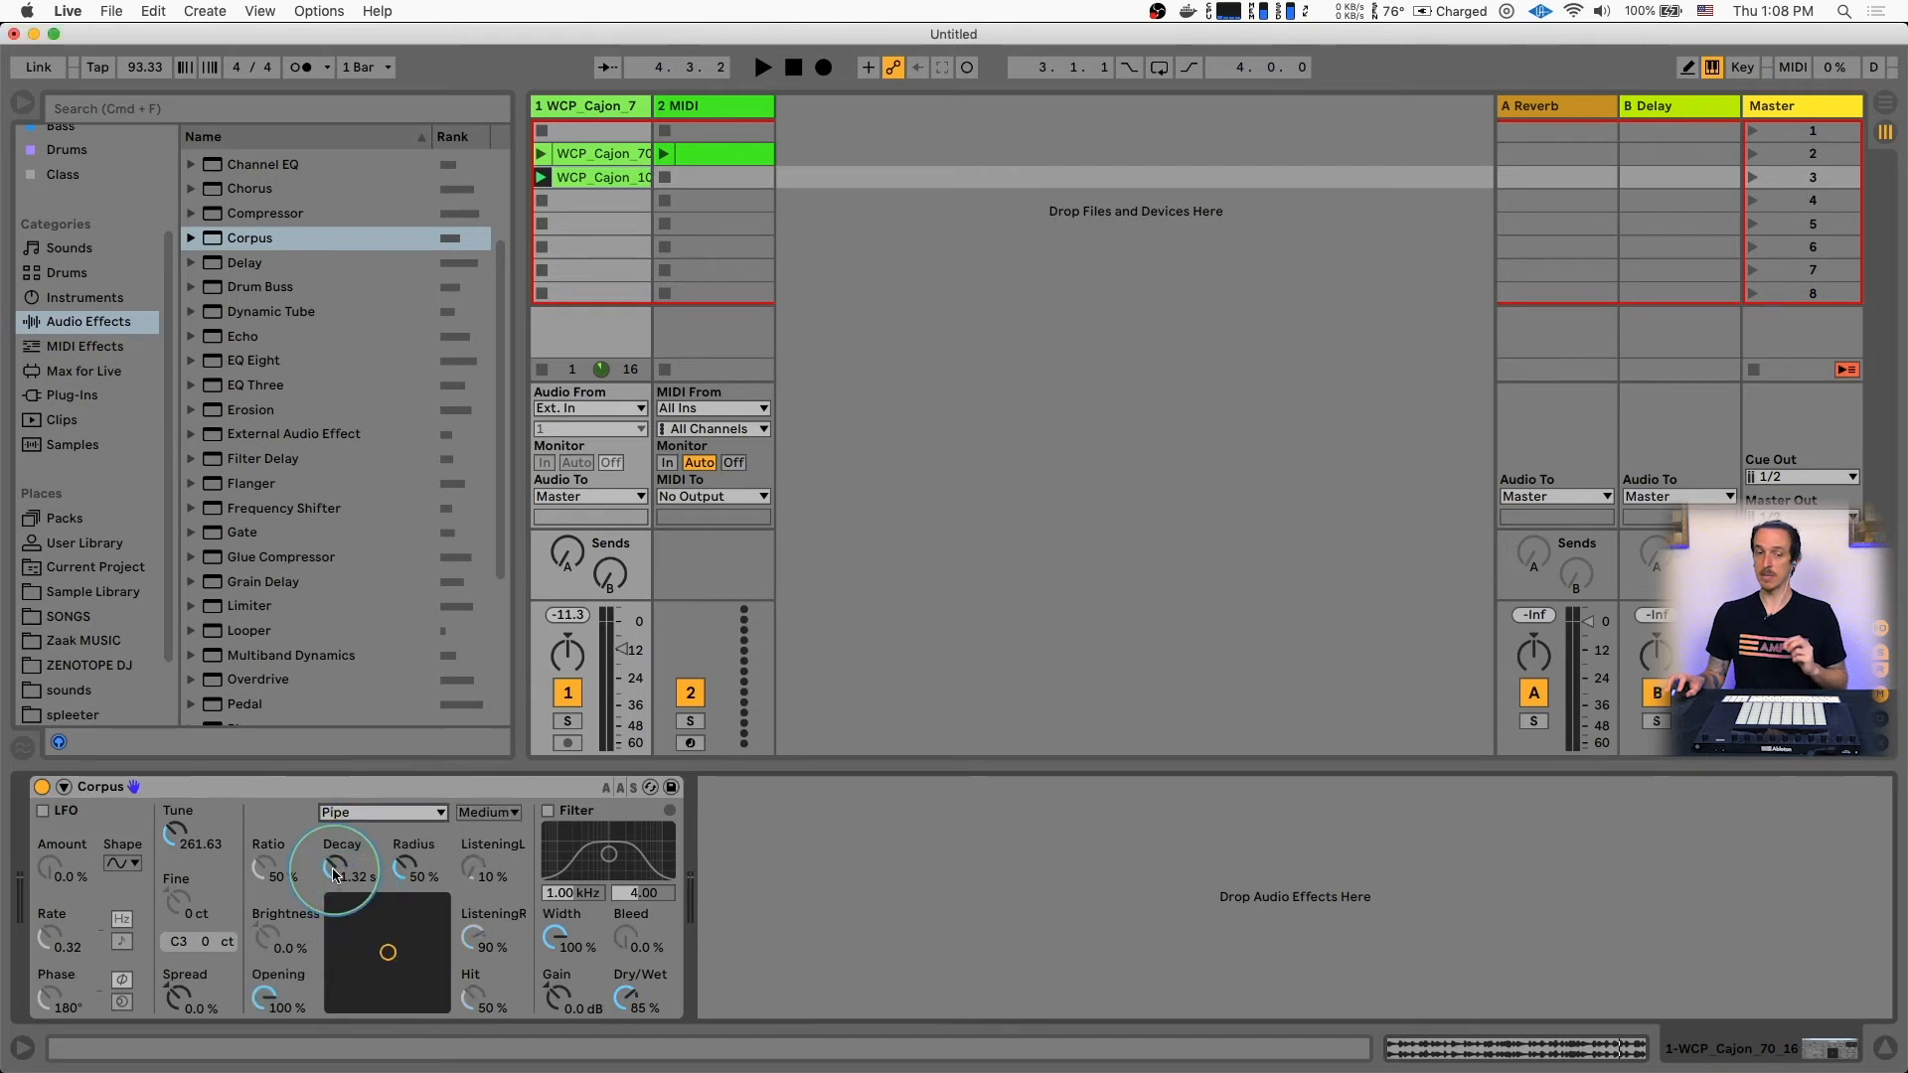
{"action": "left_click", "coordinate": [408, 873]}
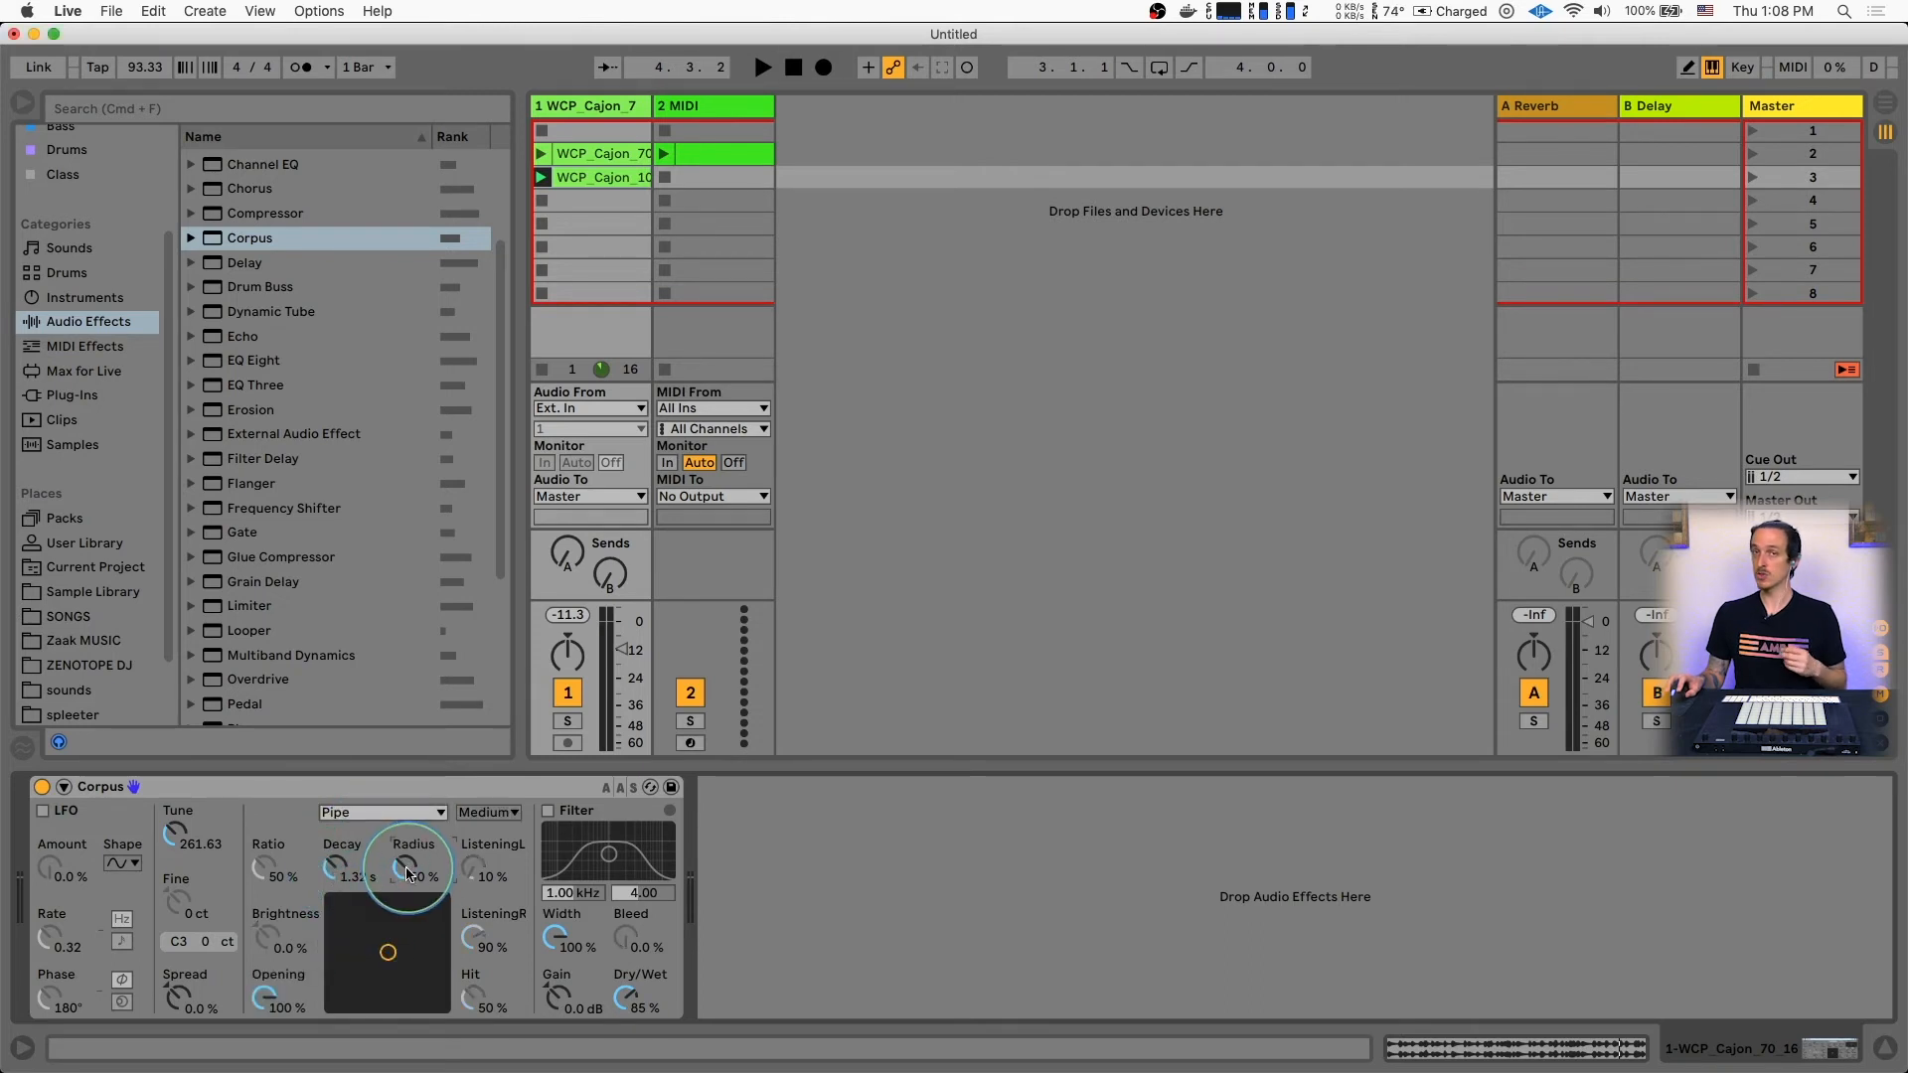
{"action": "left_click", "coordinate": [390, 812]}
{"action": "left_click", "coordinate": [389, 852]}
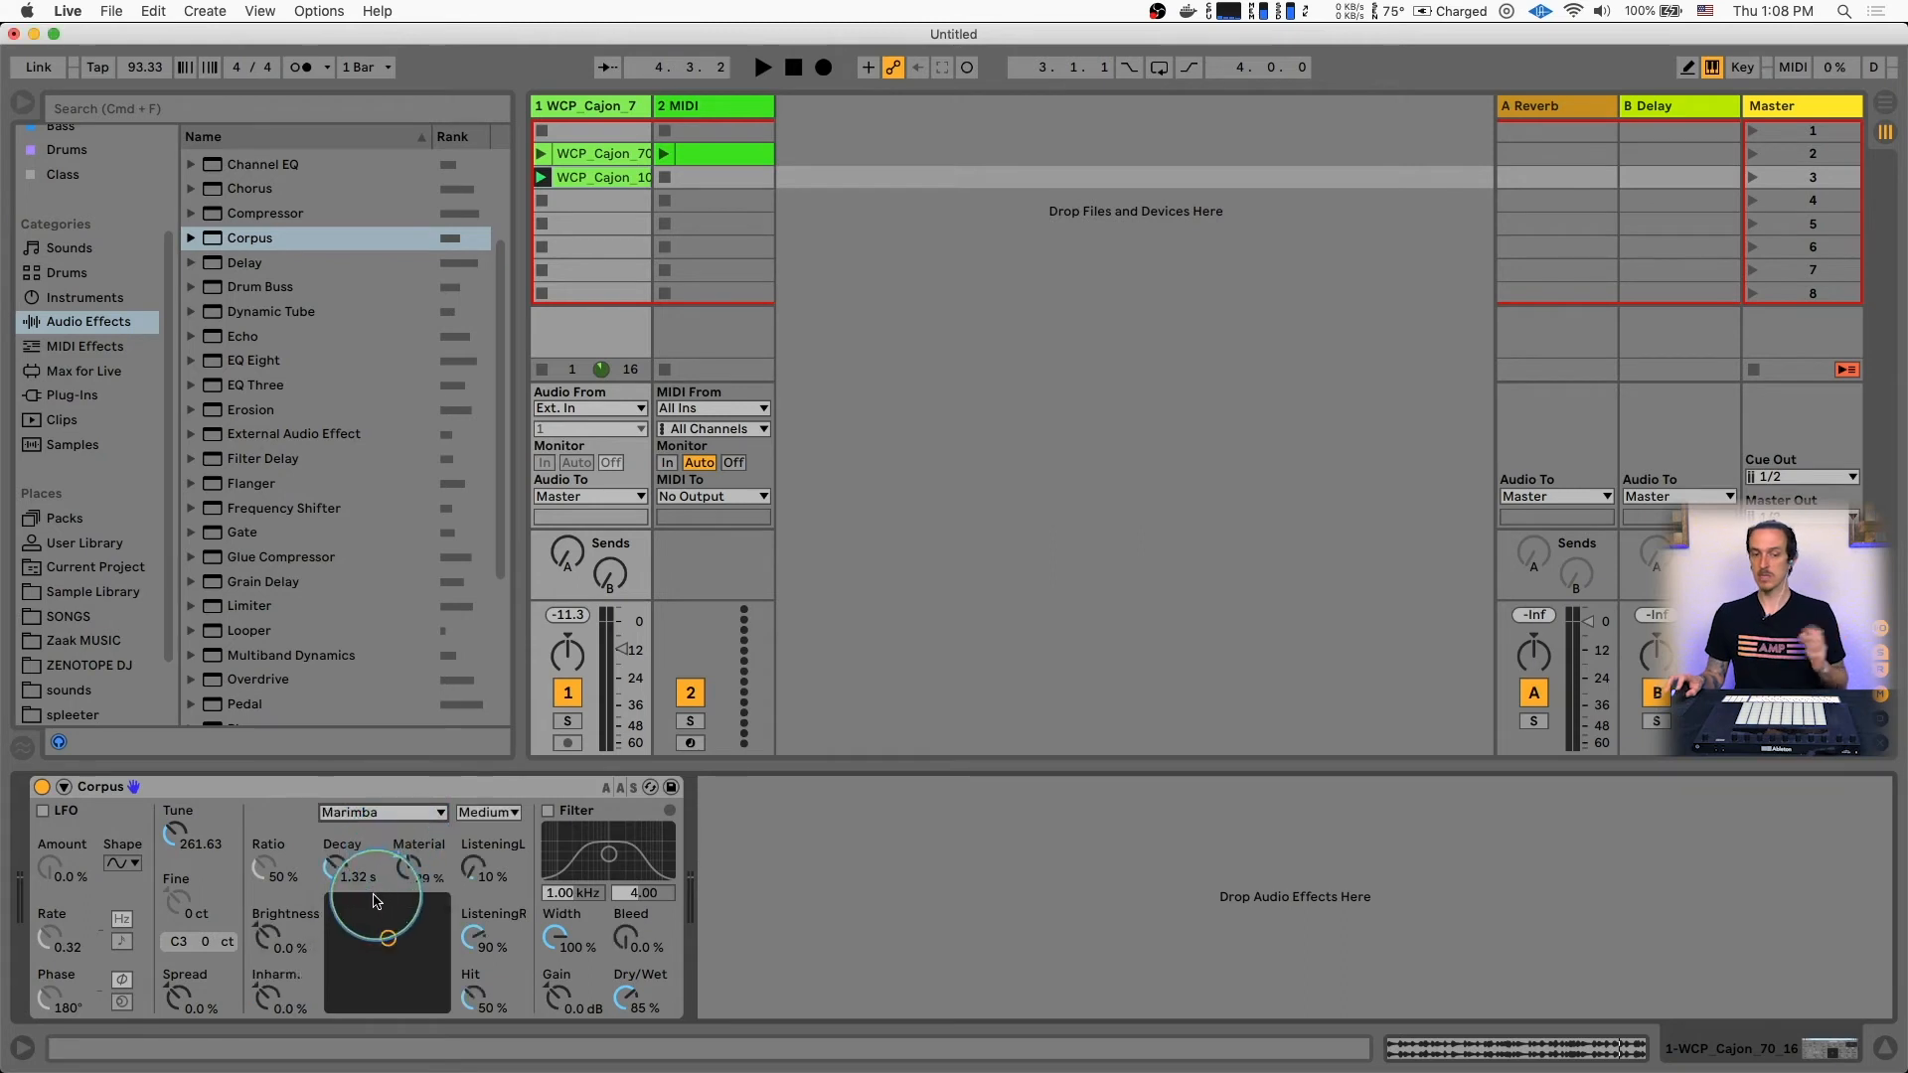
Shorten the Corpus Decay to 444 ms while auditioning the cajon clip
{"action": "left_click_drag", "start_coordinate": [332, 870], "coordinate": [332, 883]}
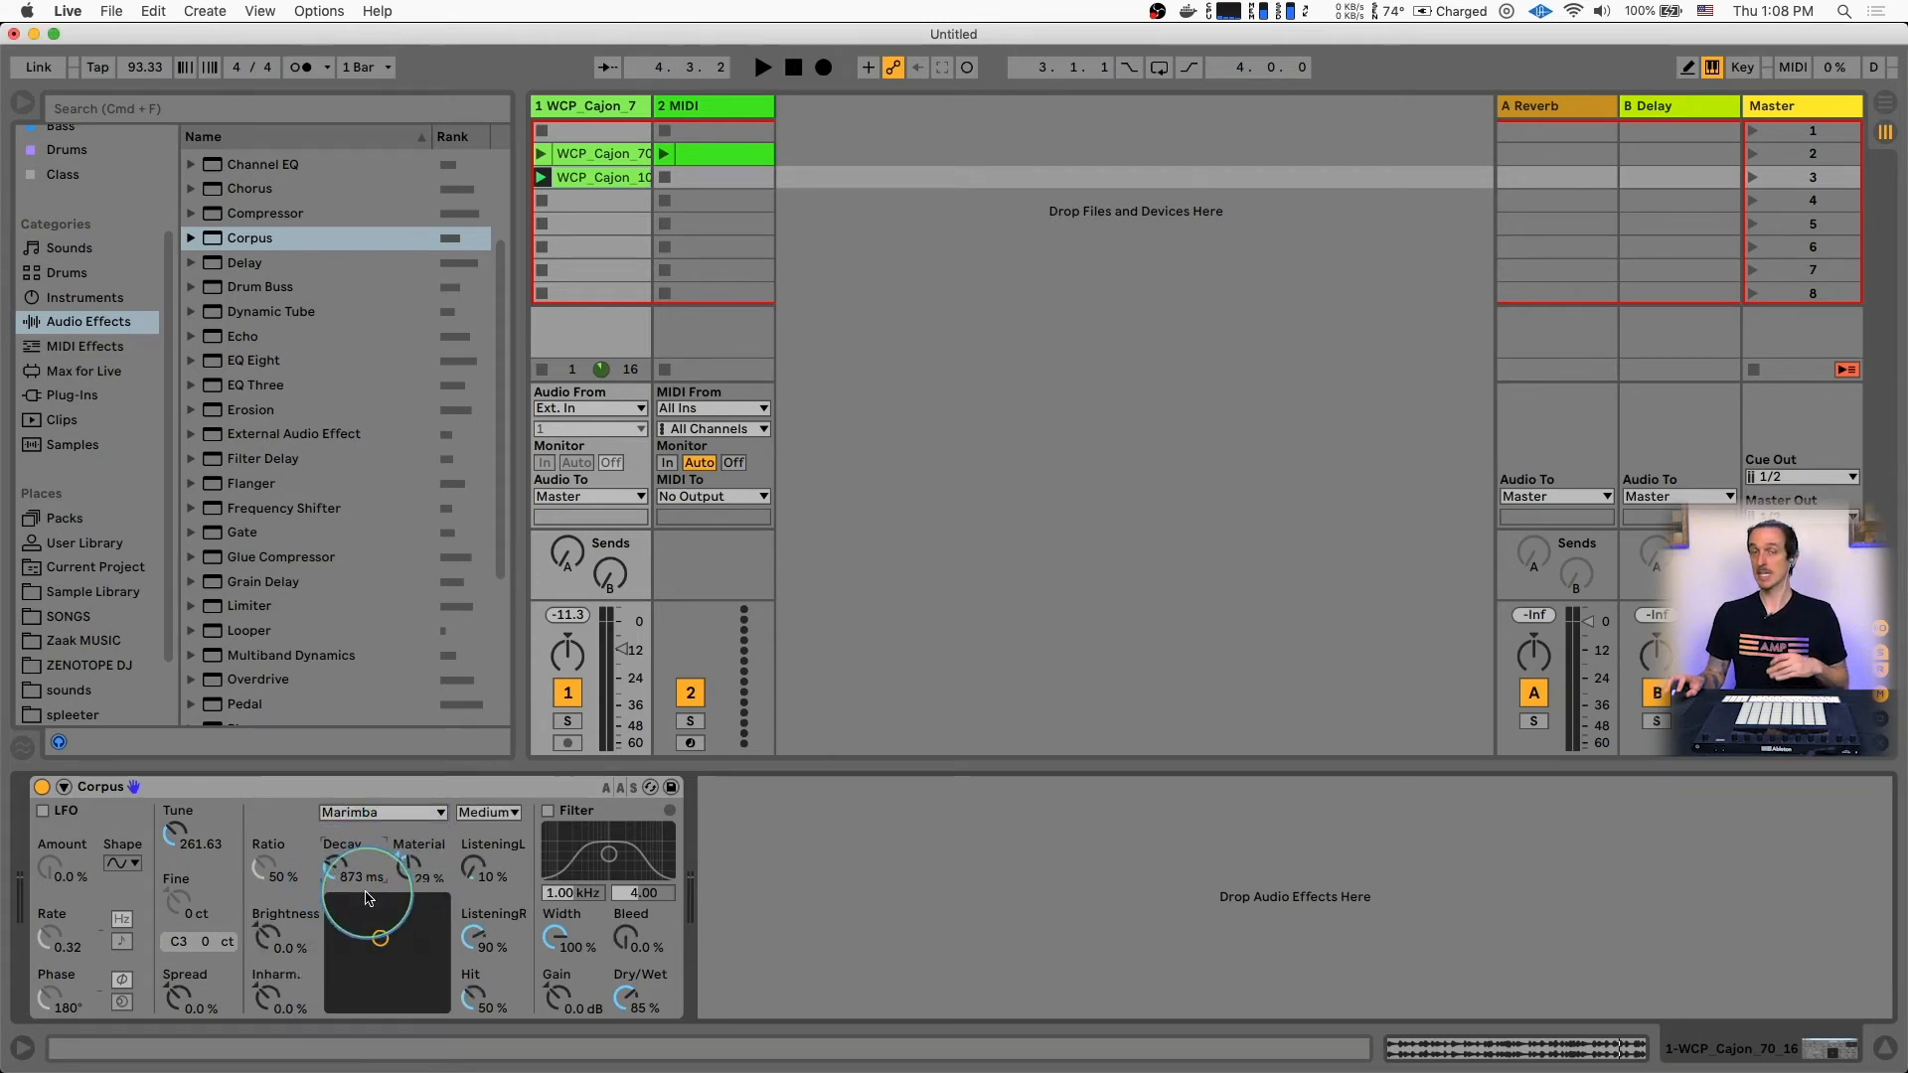
{"action": "key", "text": "space"}
{"action": "left_click_drag", "start_coordinate": [333, 871], "coordinate": [332, 897]}
{"action": "key", "text": "space"}
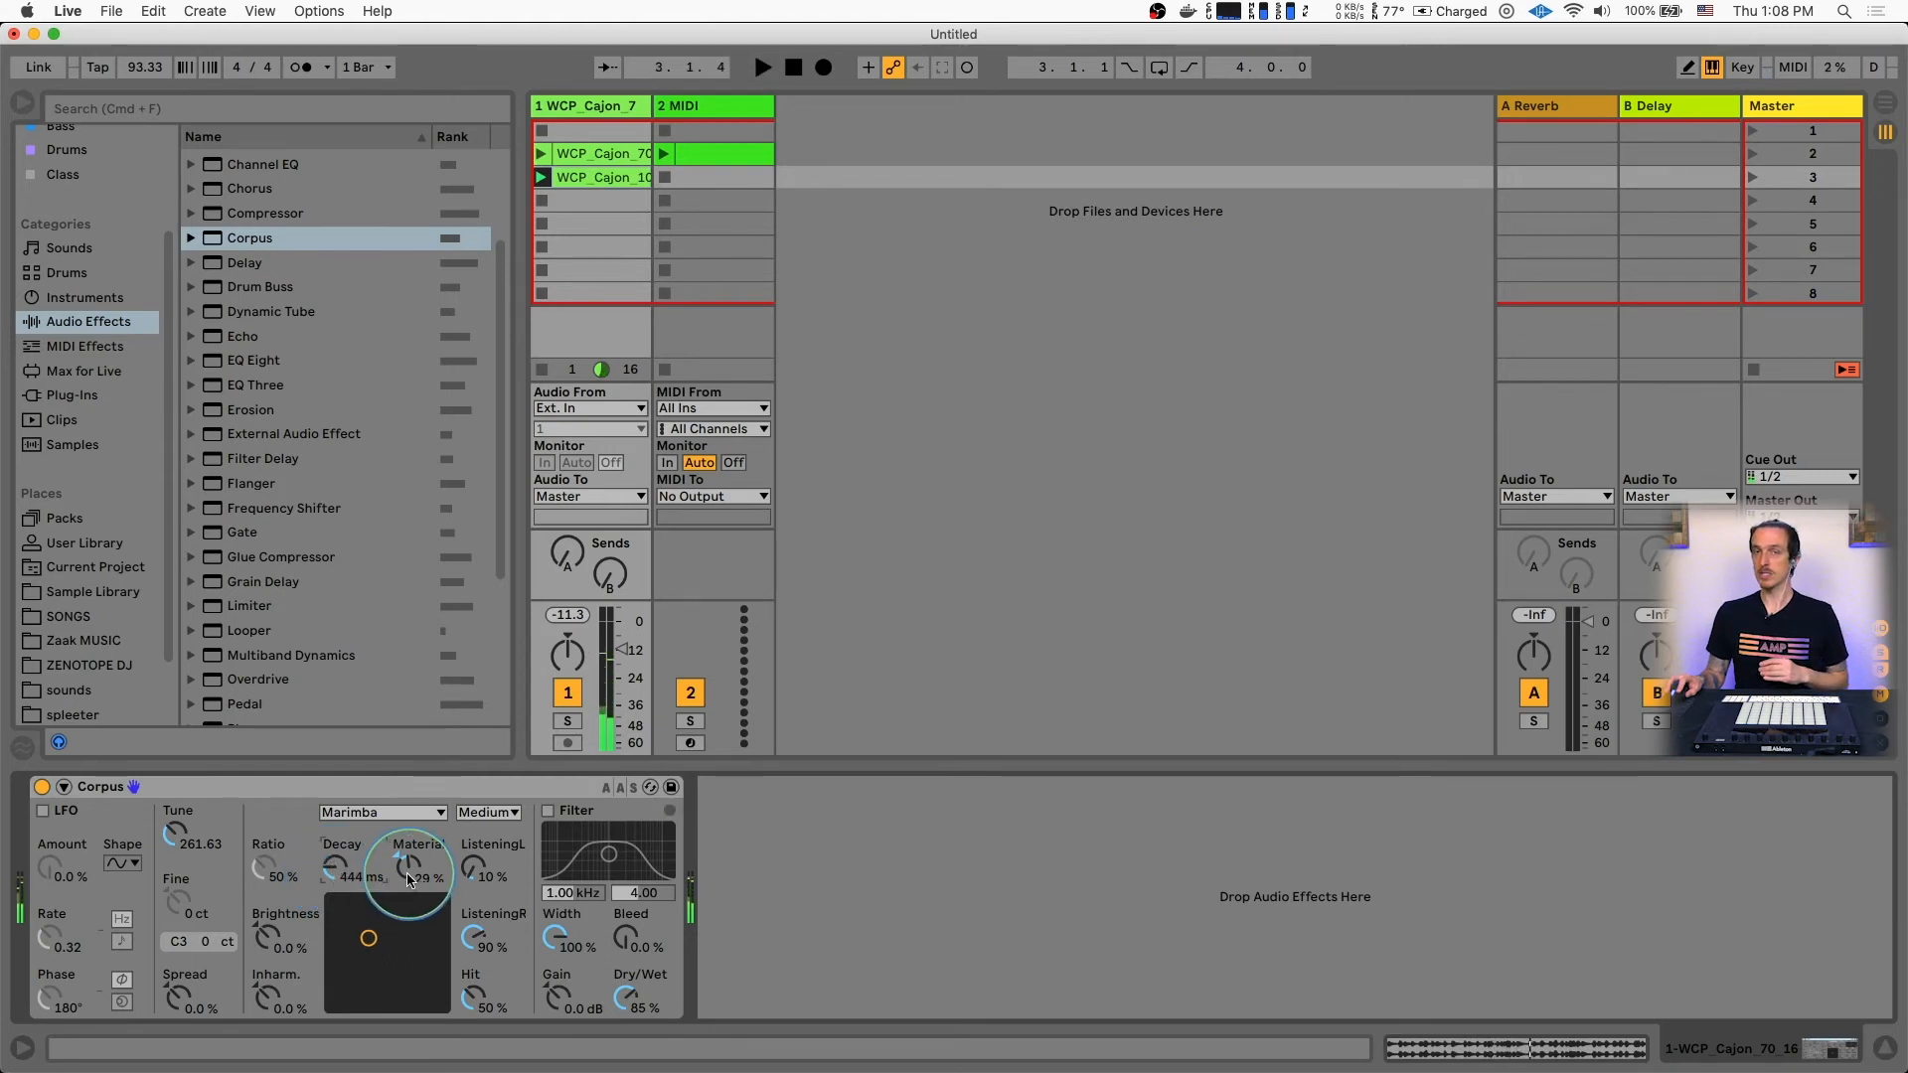
Adjust the Corpus resonator during playback to a Decay of 589 ms and Material of 11%
{"action": "key", "text": "space"}
{"action": "mouse_move", "coordinate": [408, 880]}
{"action": "left_mouse_down"}
{"action": "mouse_move", "coordinate": [408, 795]}
{"action": "mouse_move", "coordinate": [405, 878]}
{"action": "left_mouse_up"}
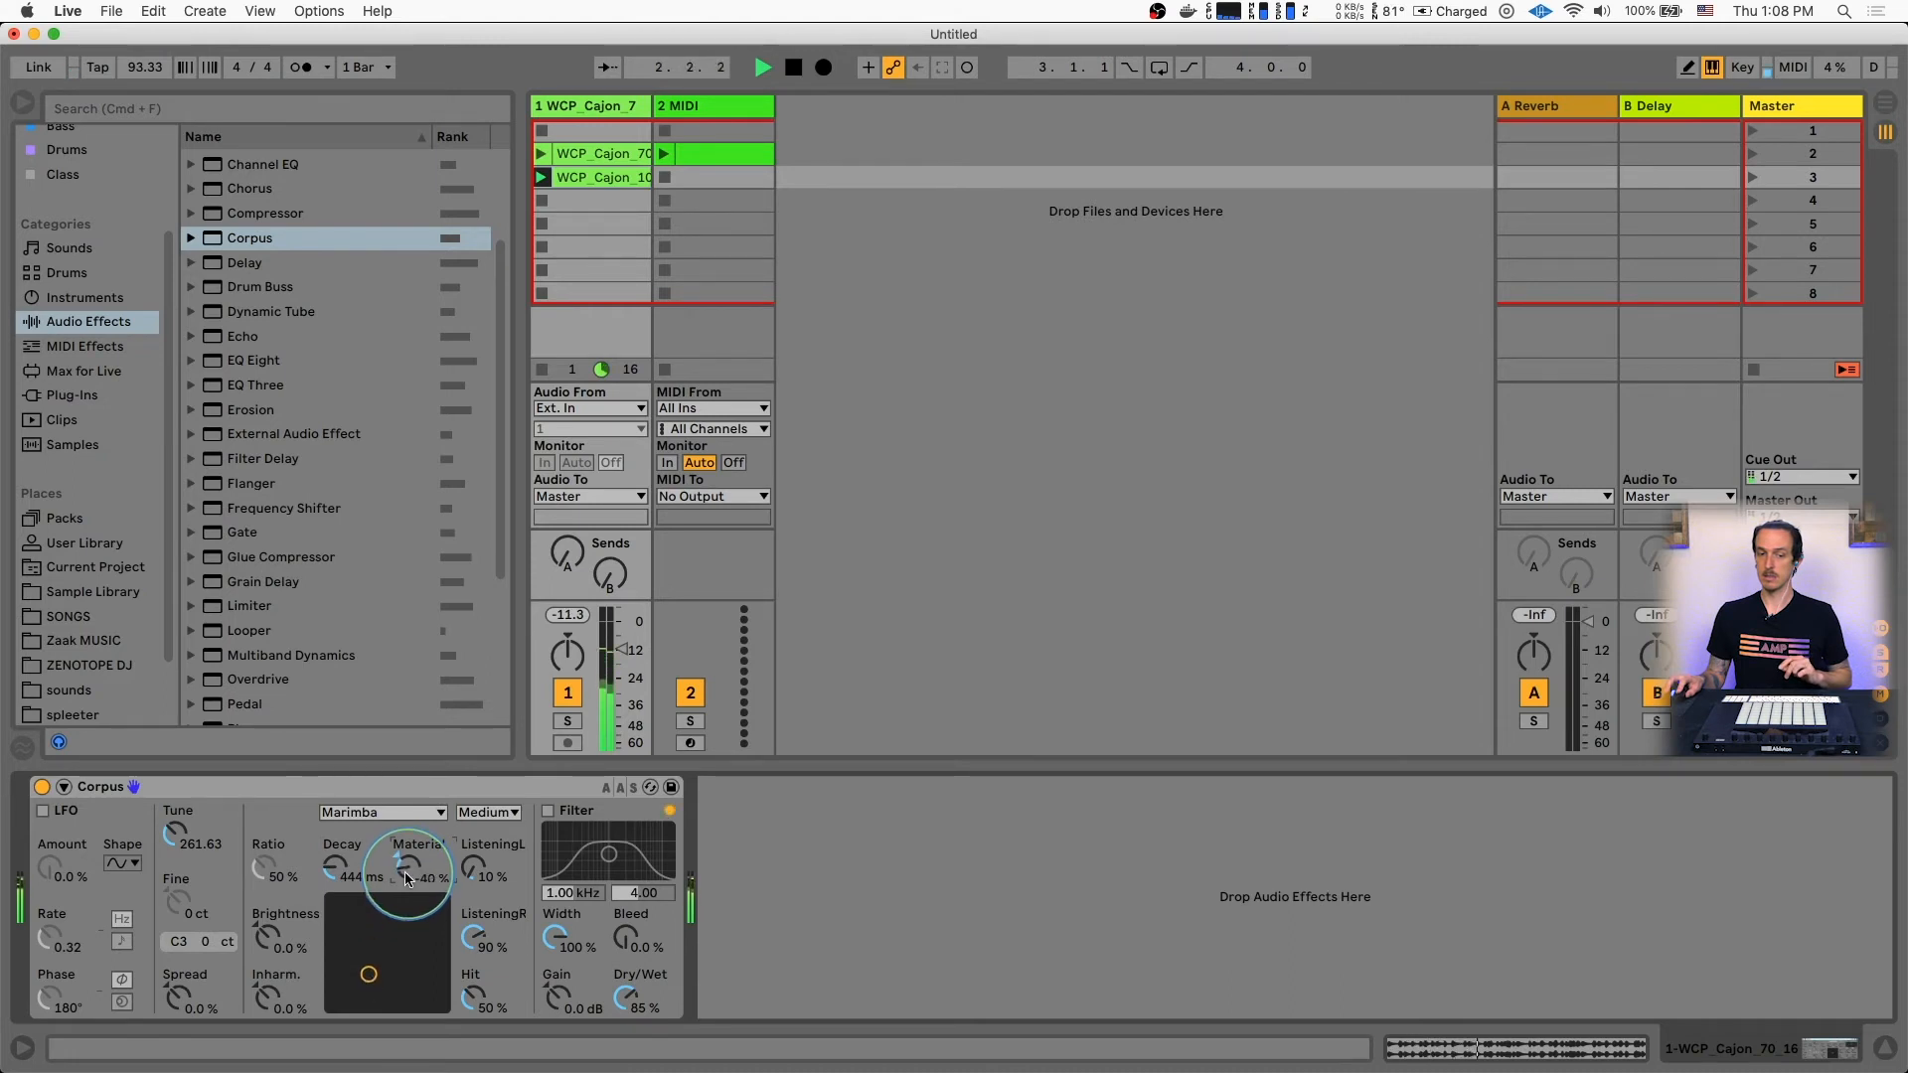
{"action": "left_click_drag", "start_coordinate": [369, 973], "coordinate": [373, 945]}
{"action": "key", "text": "space"}
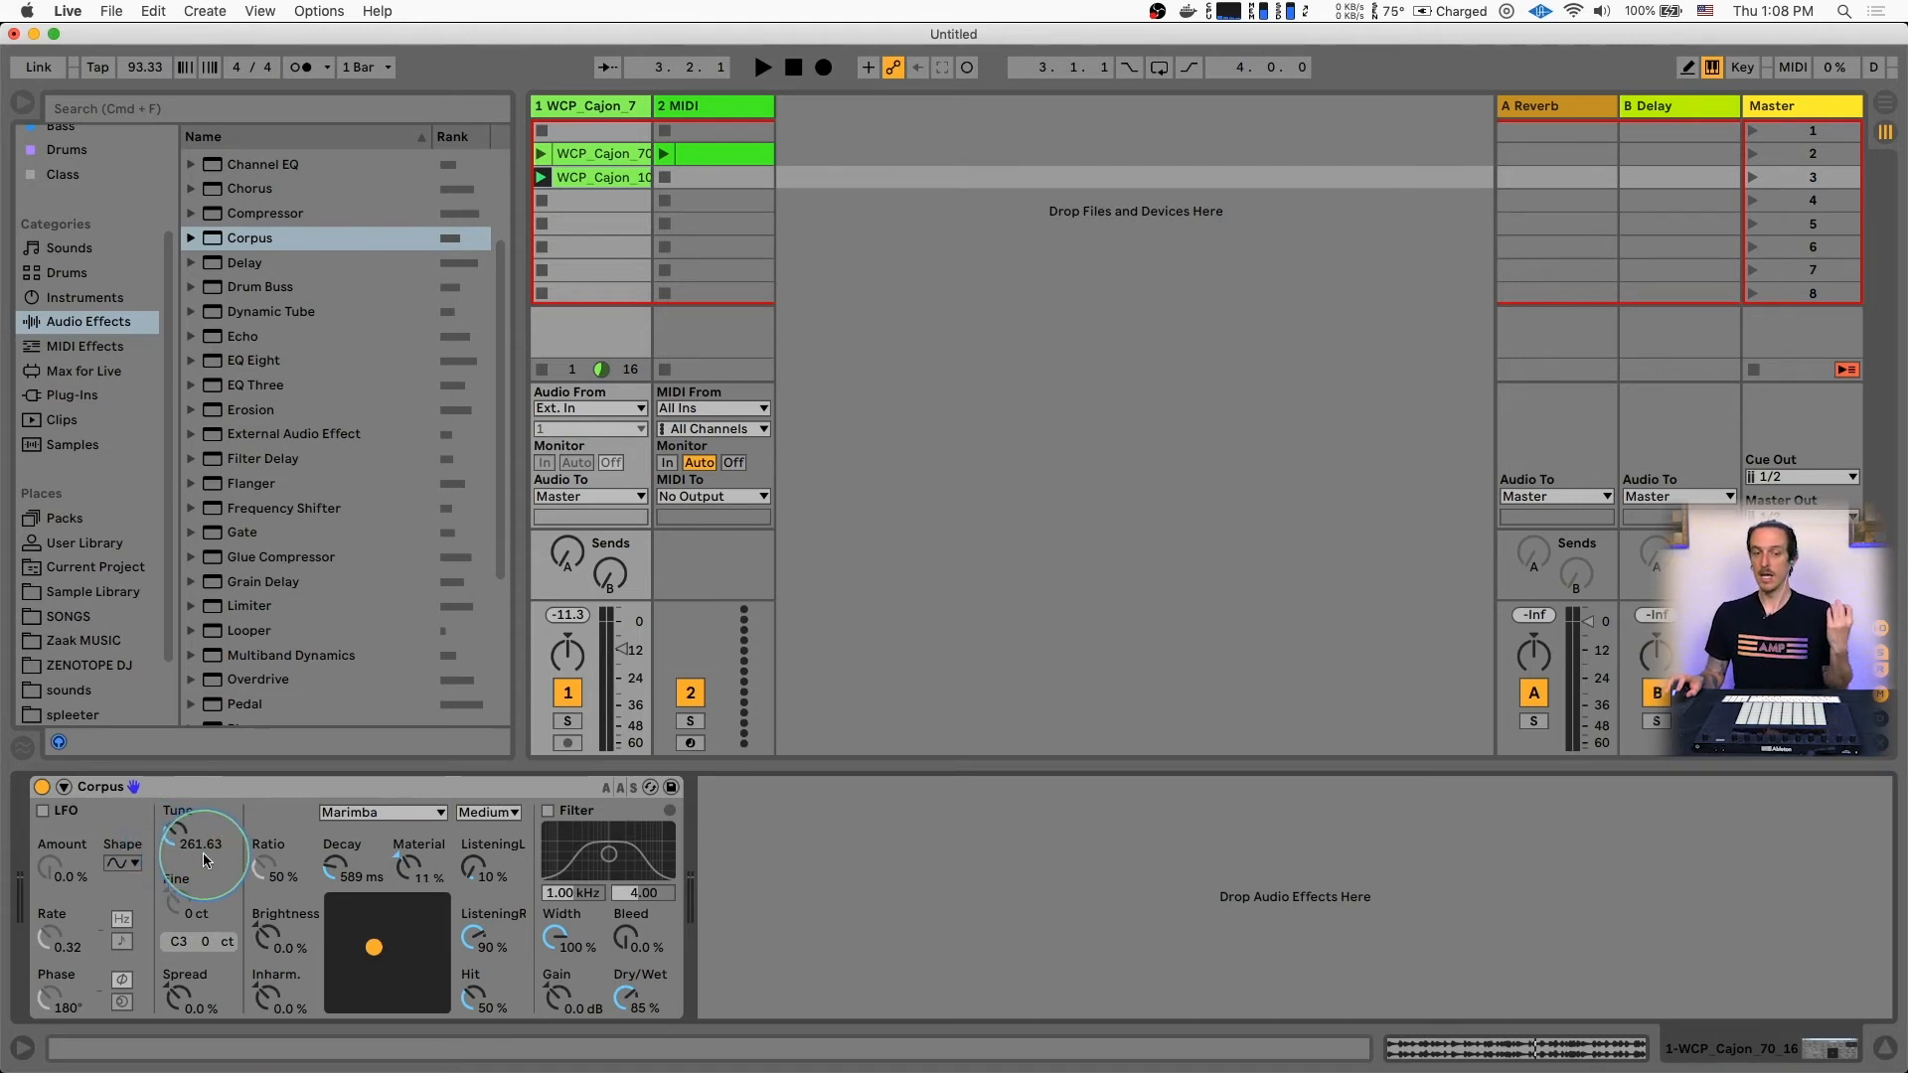
Audition the cajon clip while lowering the Corpus Tune to 129.38 Hz
{"action": "key", "text": "space"}
{"action": "key", "text": "space"}
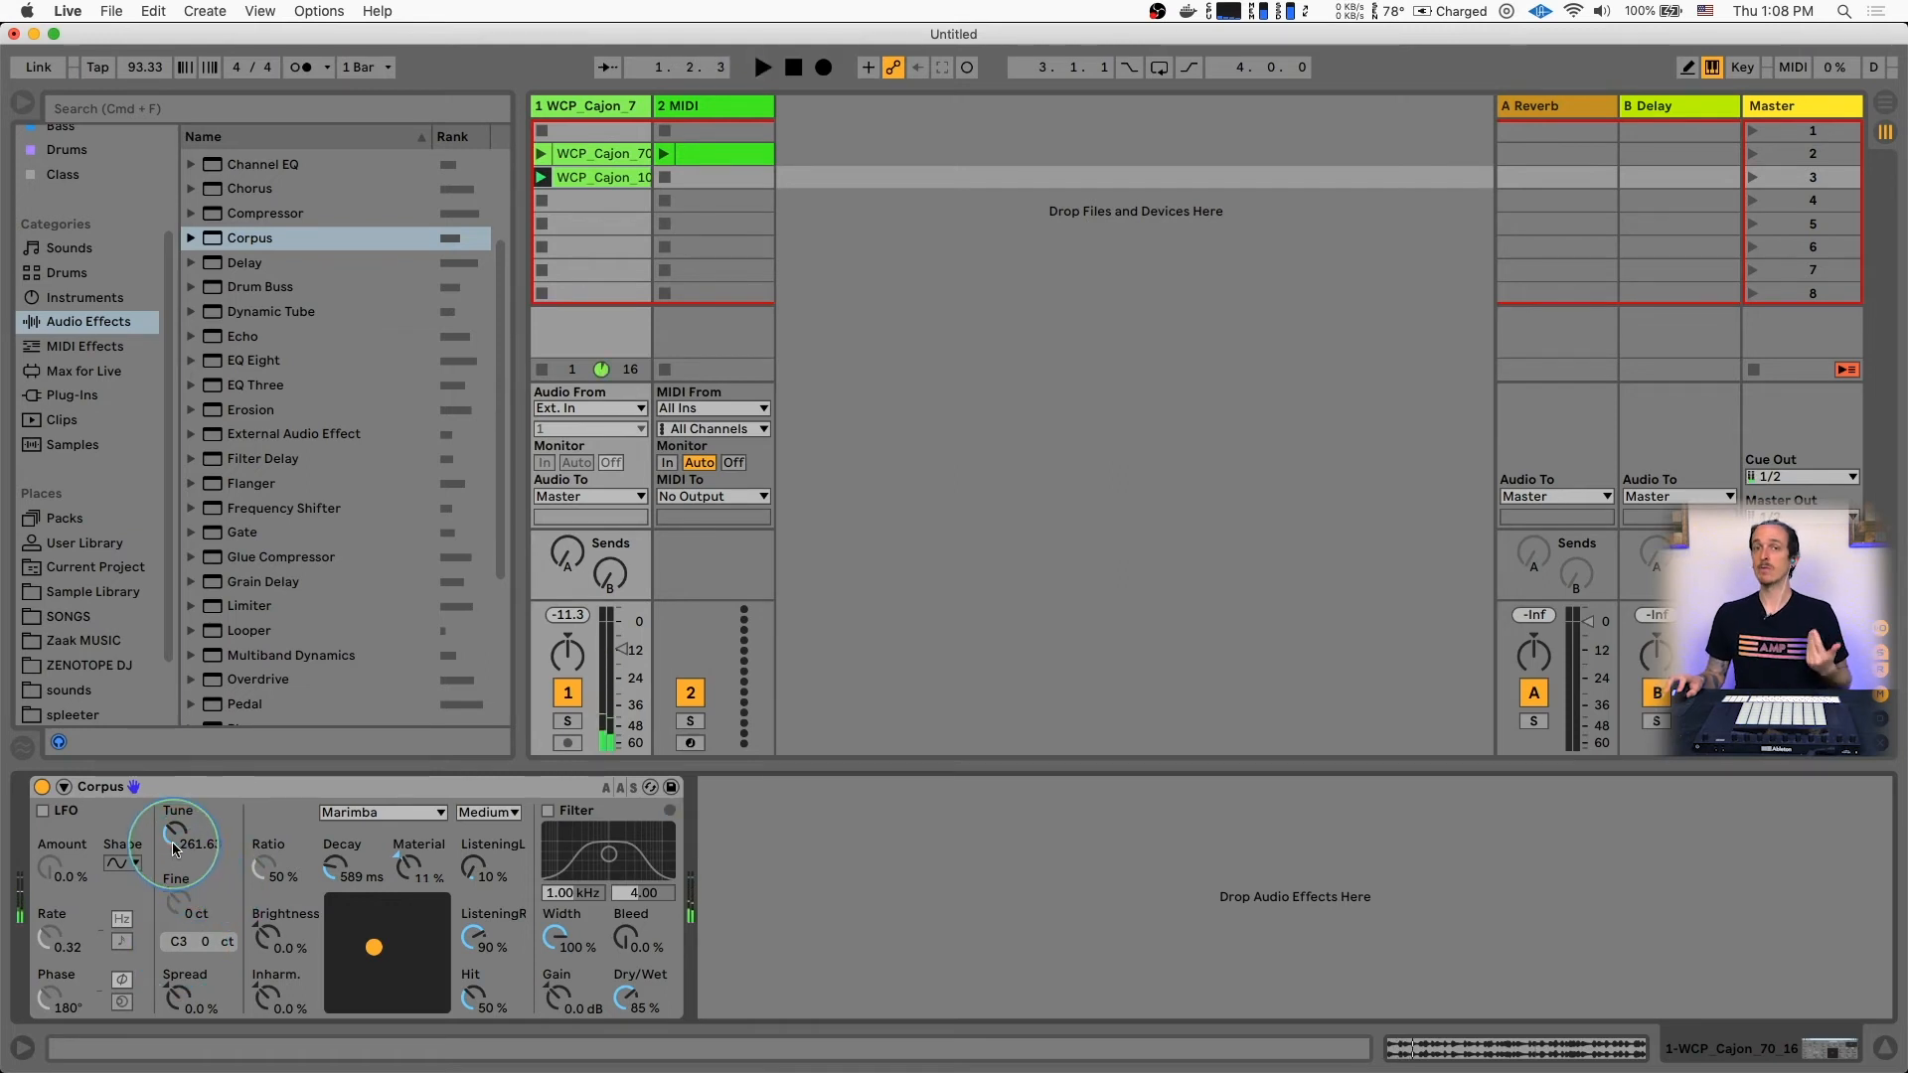
{"action": "key", "text": "space"}
{"action": "mouse_move", "coordinate": [176, 847]}
{"action": "left_mouse_down"}
{"action": "mouse_move", "coordinate": [177, 790]}
{"action": "mouse_move", "coordinate": [180, 846]}
{"action": "left_mouse_up"}
{"action": "key", "text": "space"}
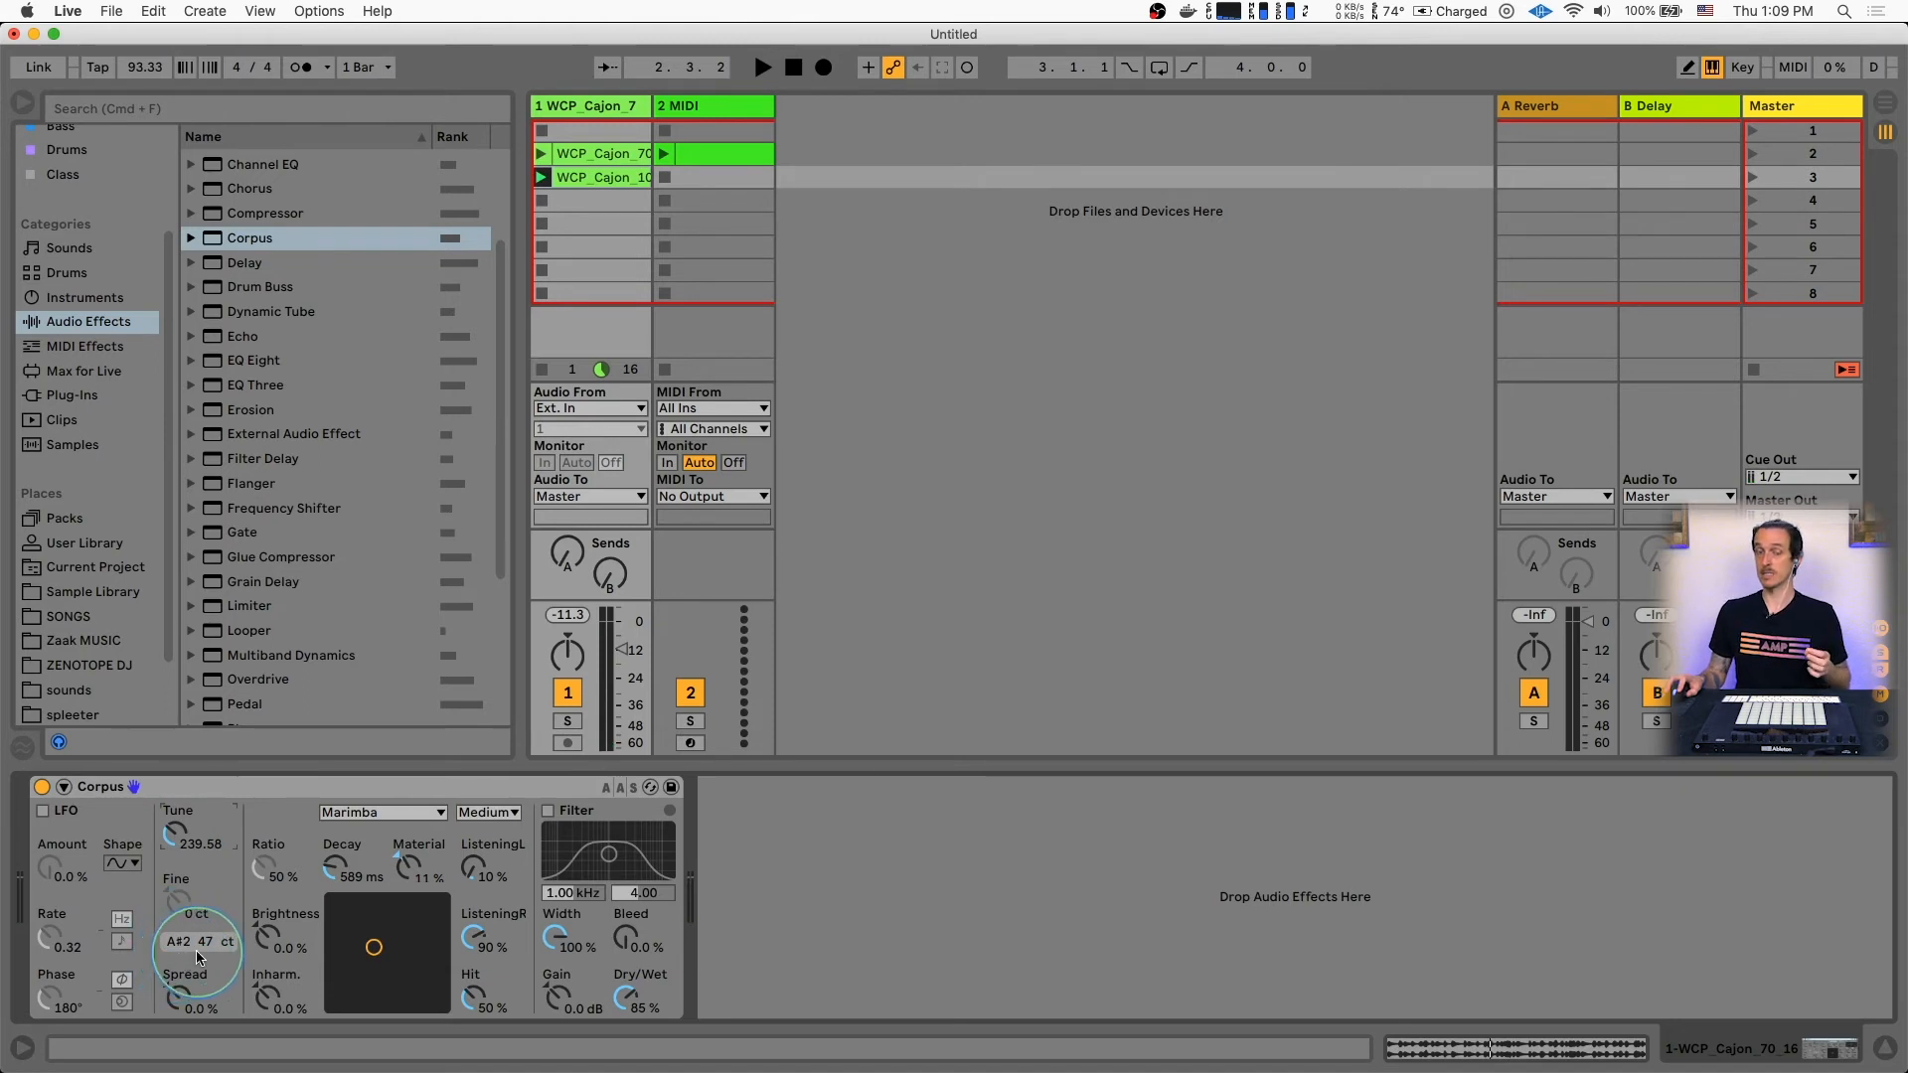
{"action": "key", "text": "space"}
{"action": "left_click_drag", "start_coordinate": [171, 838], "coordinate": [171, 850]}
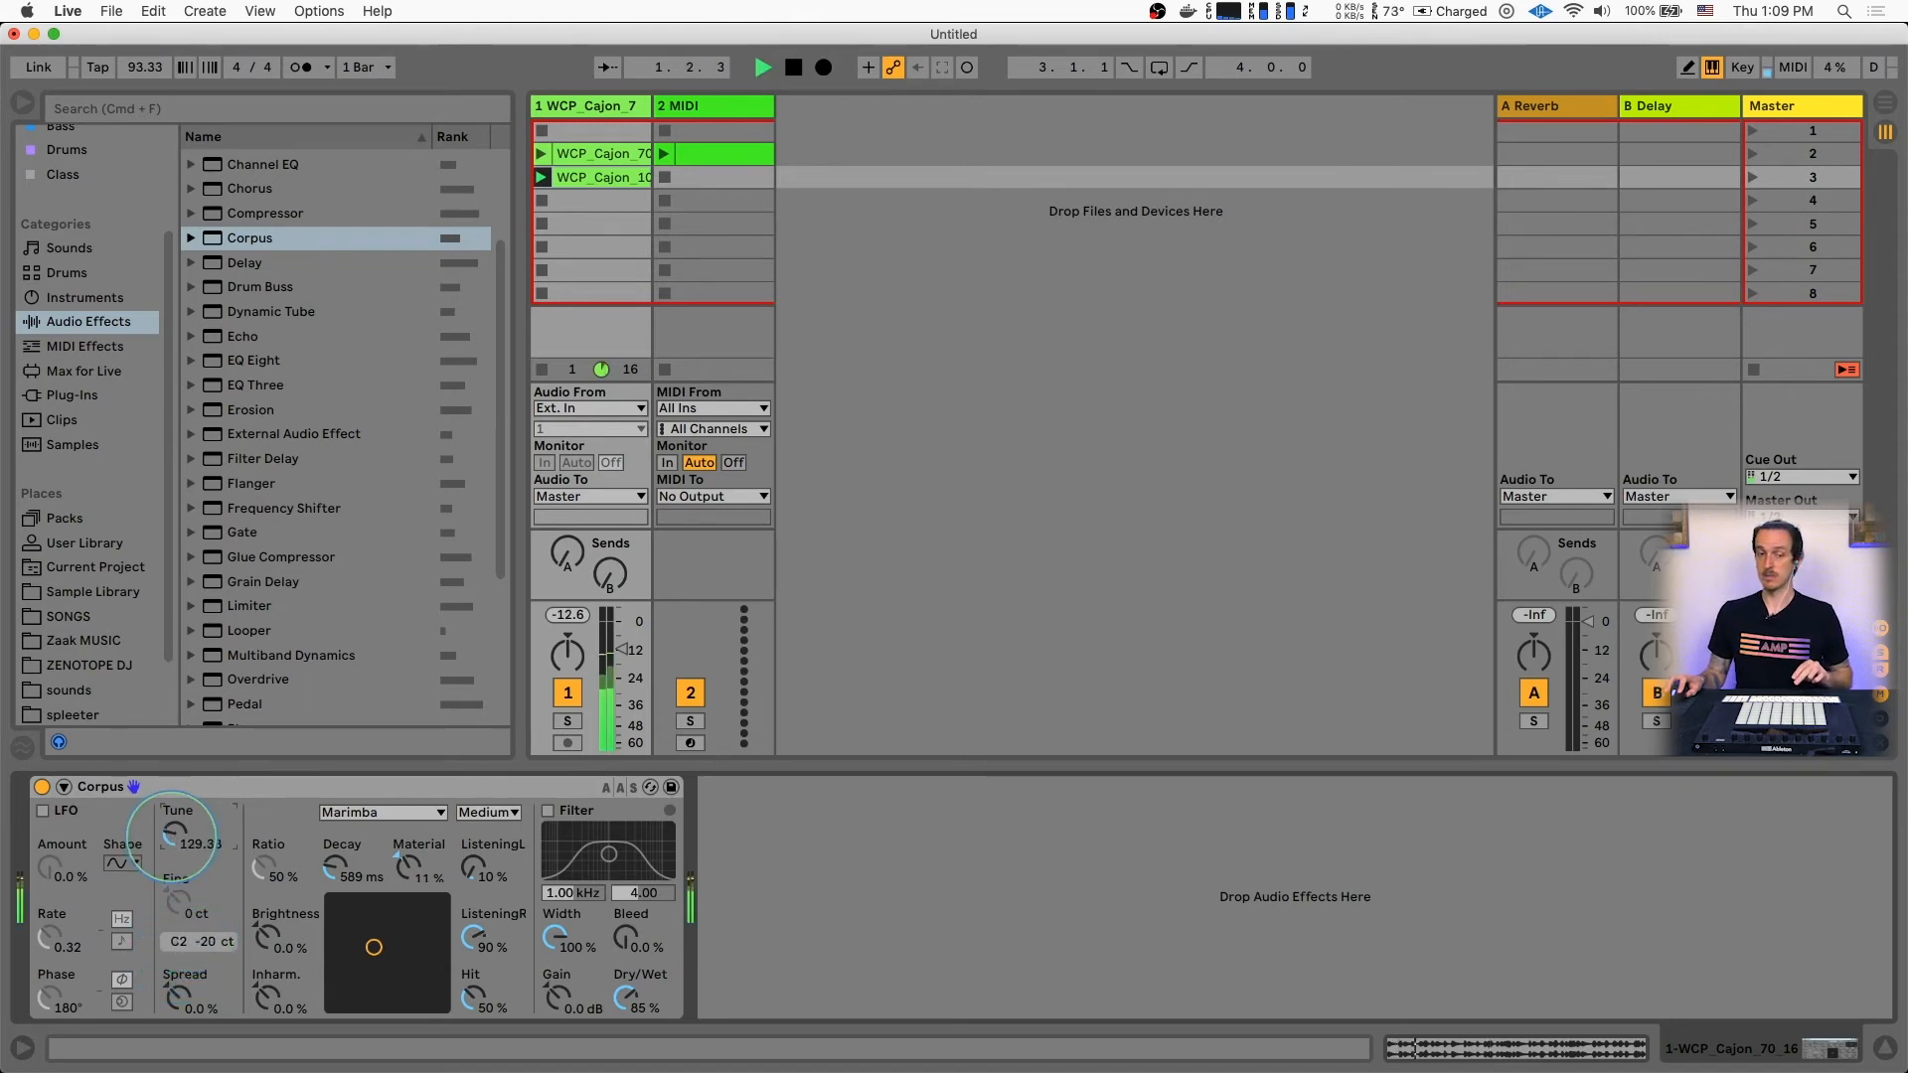
{"action": "key", "text": "space"}
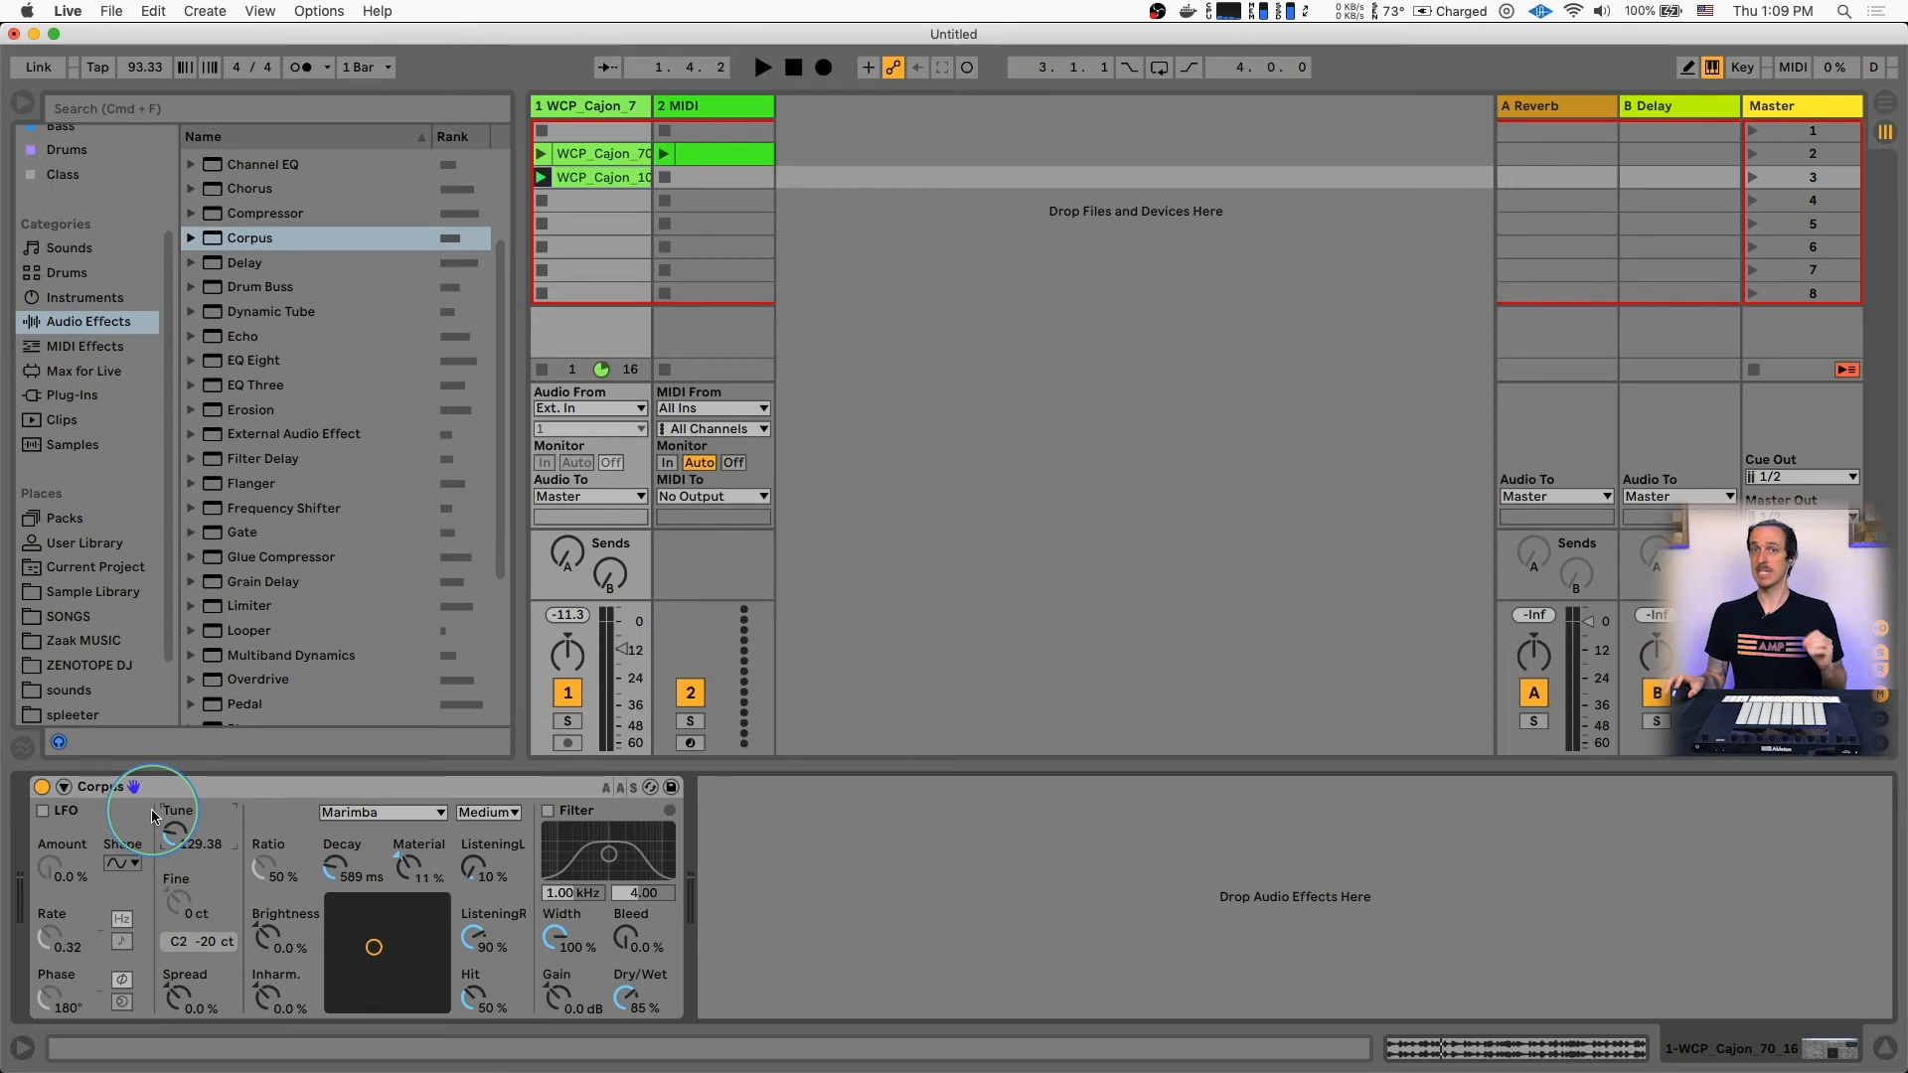
Reveal the Corpus sidechain settings, look at the MIDI clip's notes, and enable Frequency control with MIDI From set to 2-MIDI
{"action": "left_click", "coordinate": [64, 787]}
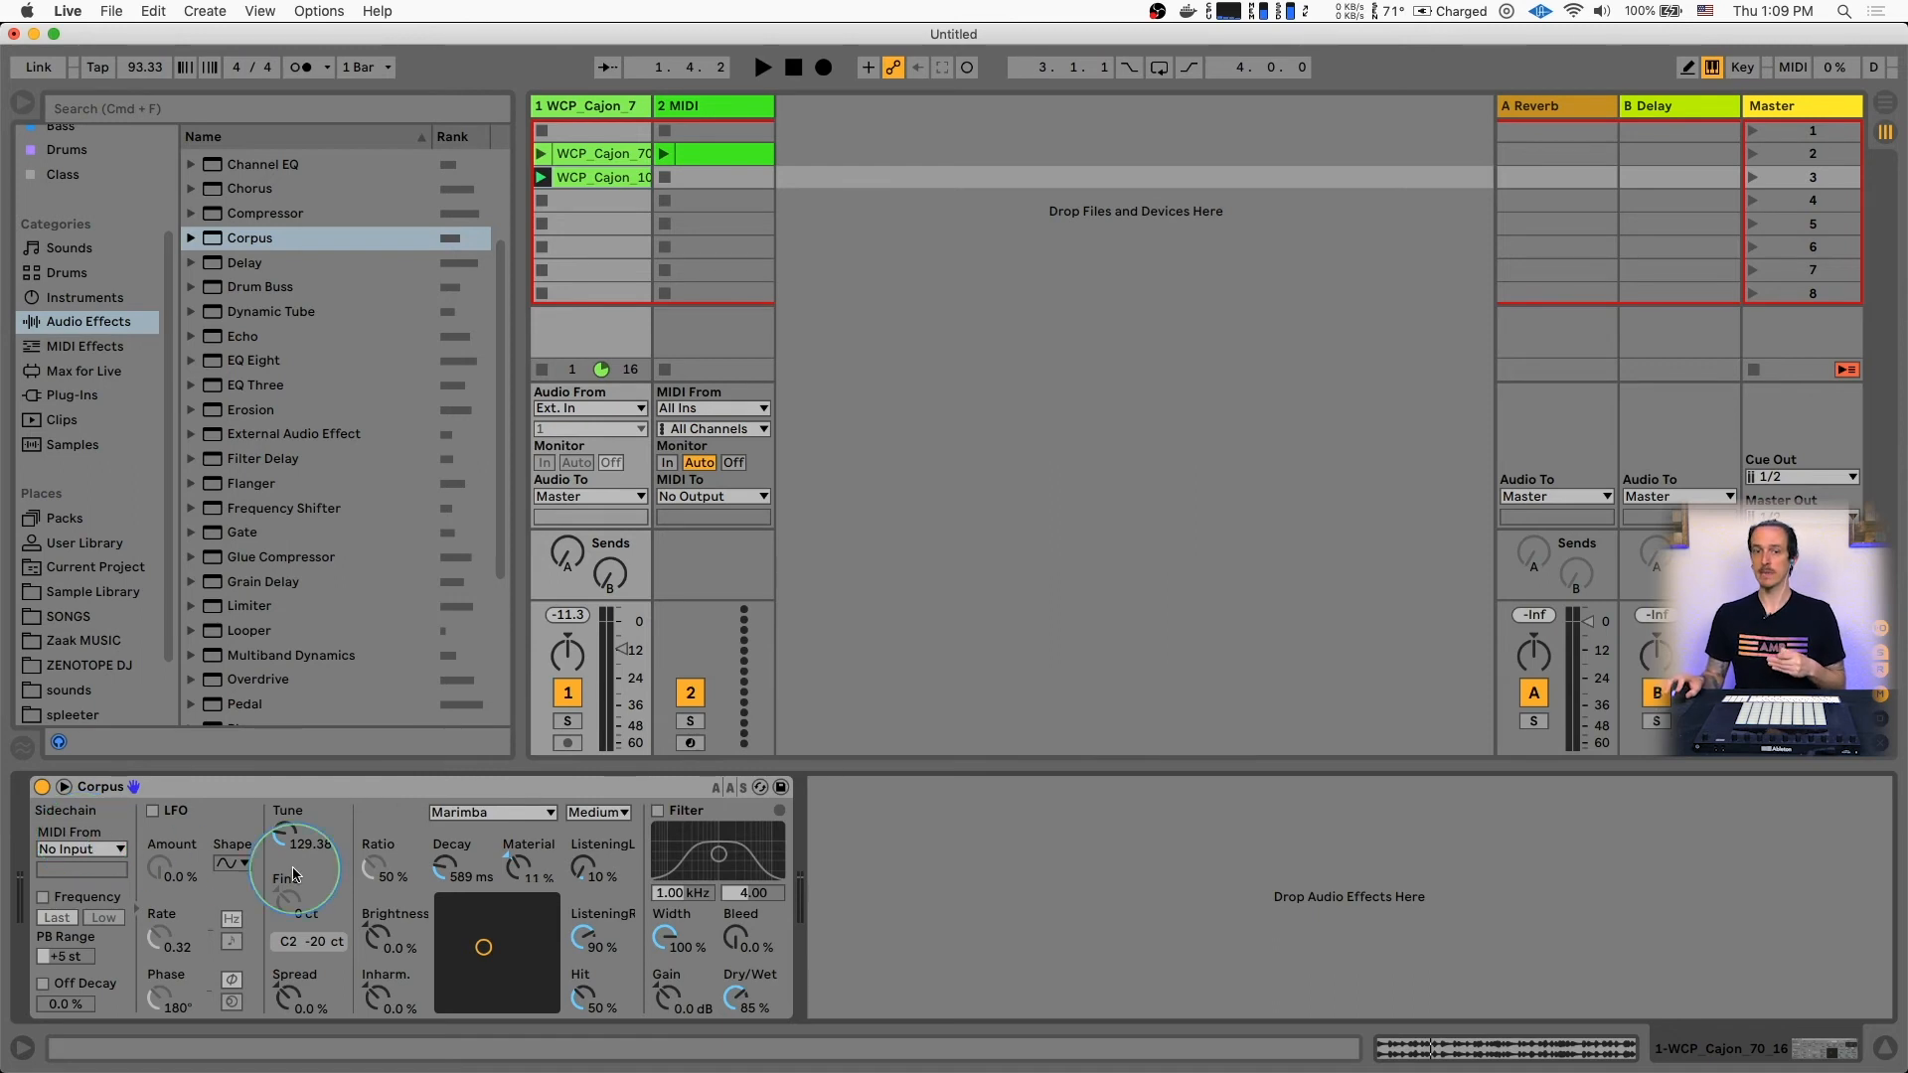
{"action": "left_click", "coordinate": [700, 155]}
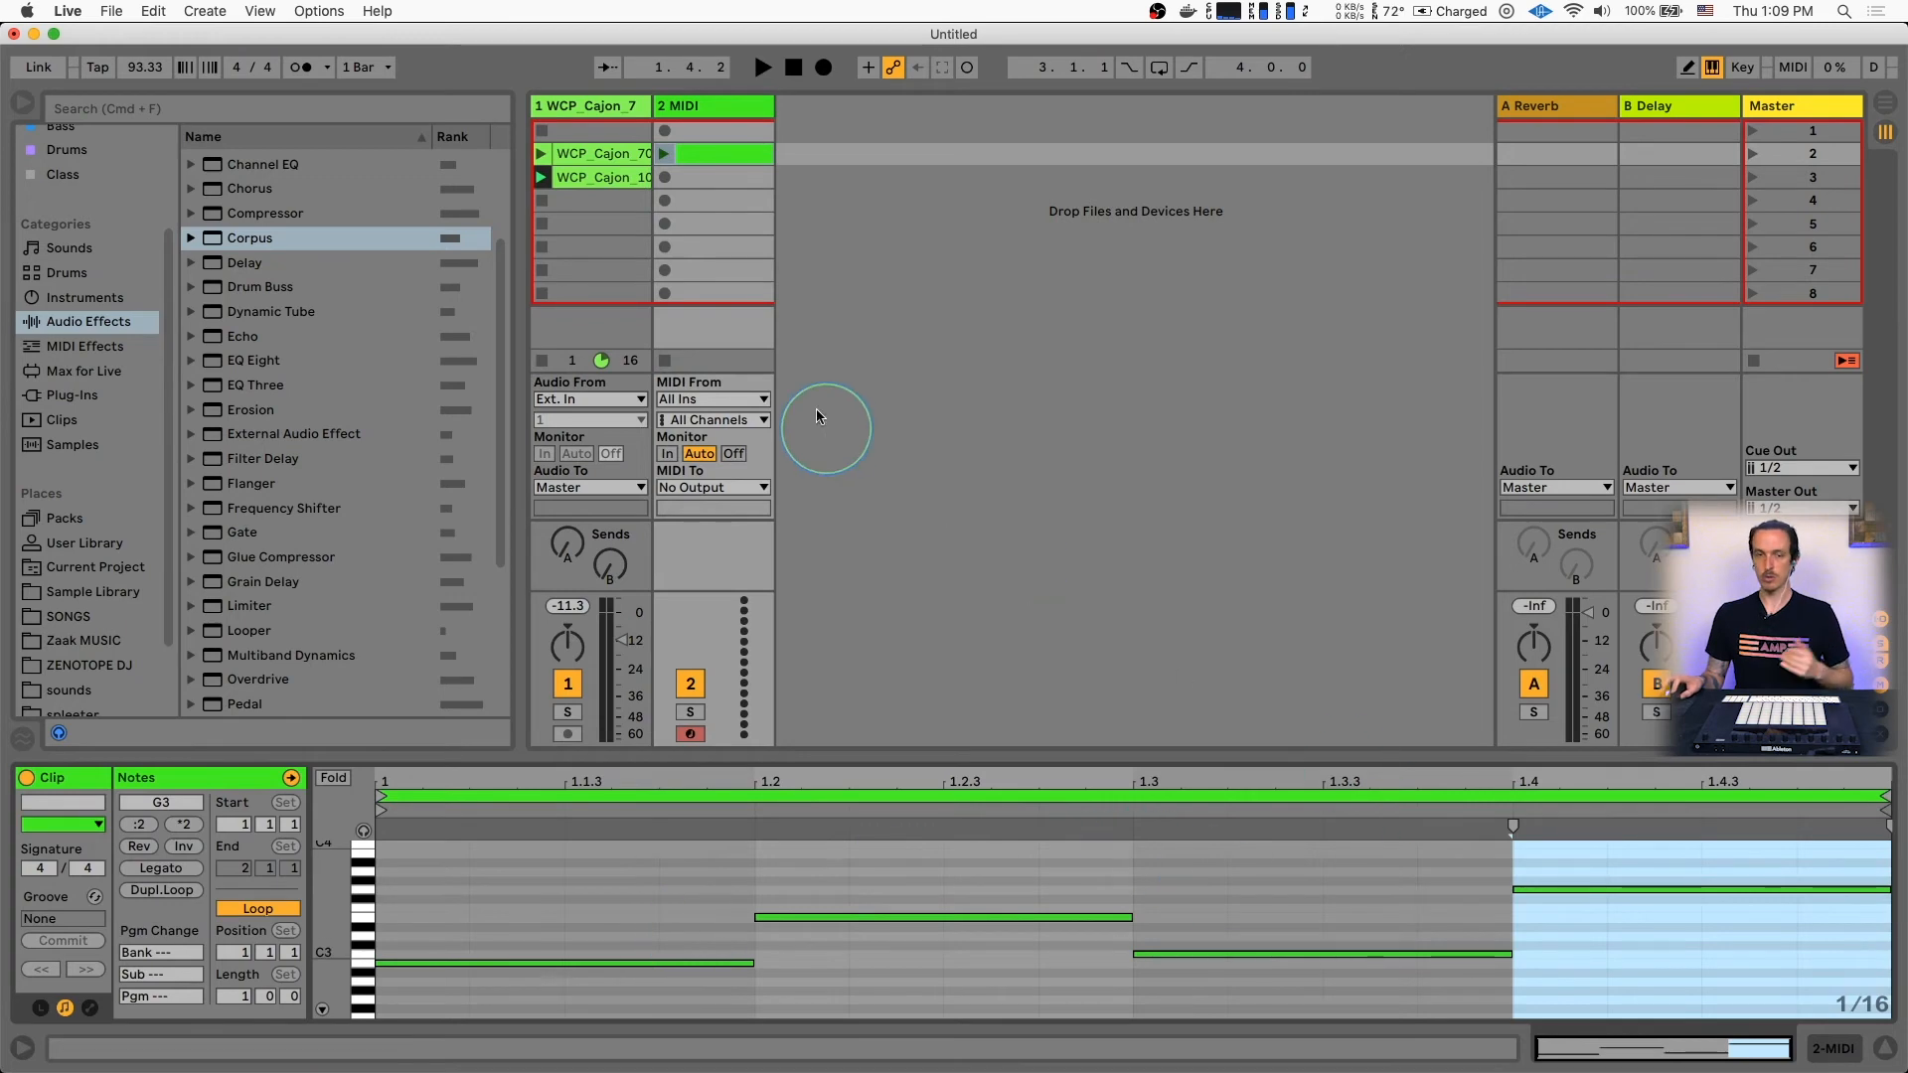
{"action": "left_click", "coordinate": [563, 106]}
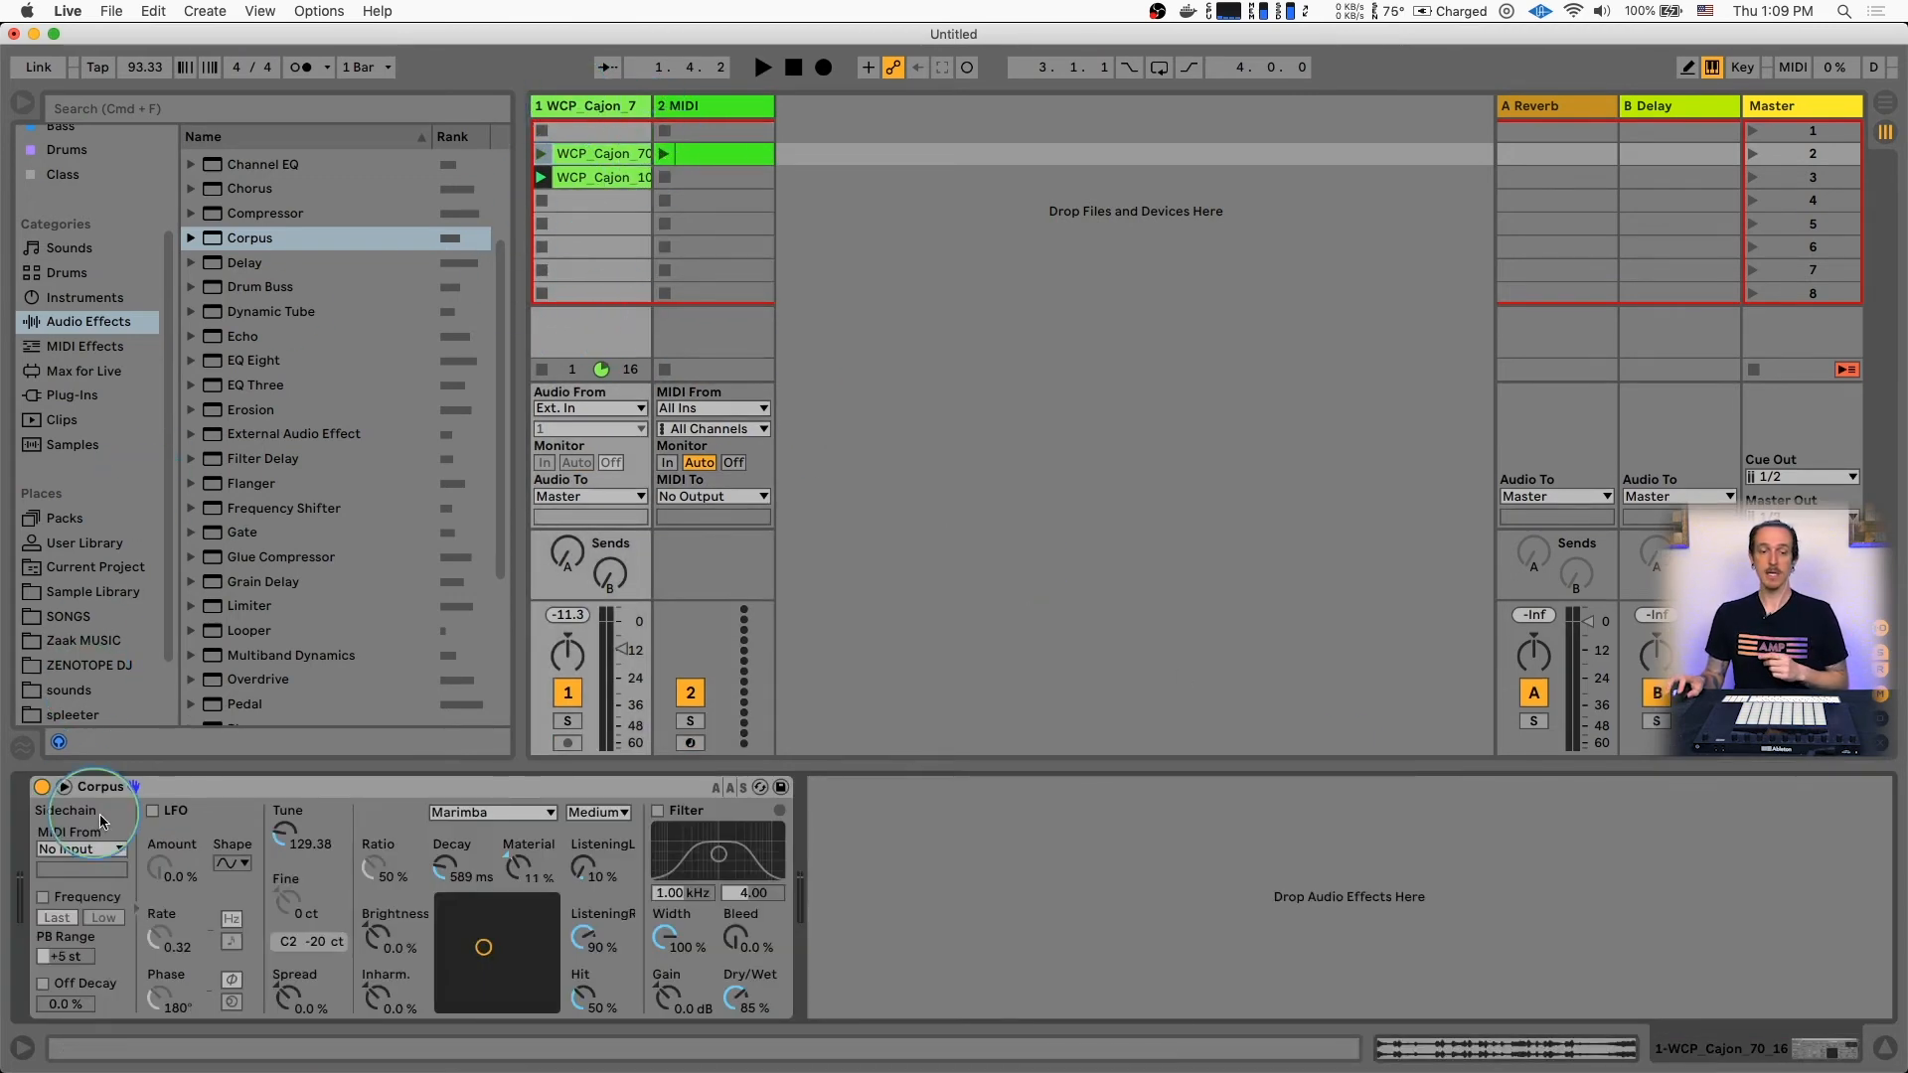
{"action": "left_click", "coordinate": [81, 849]}
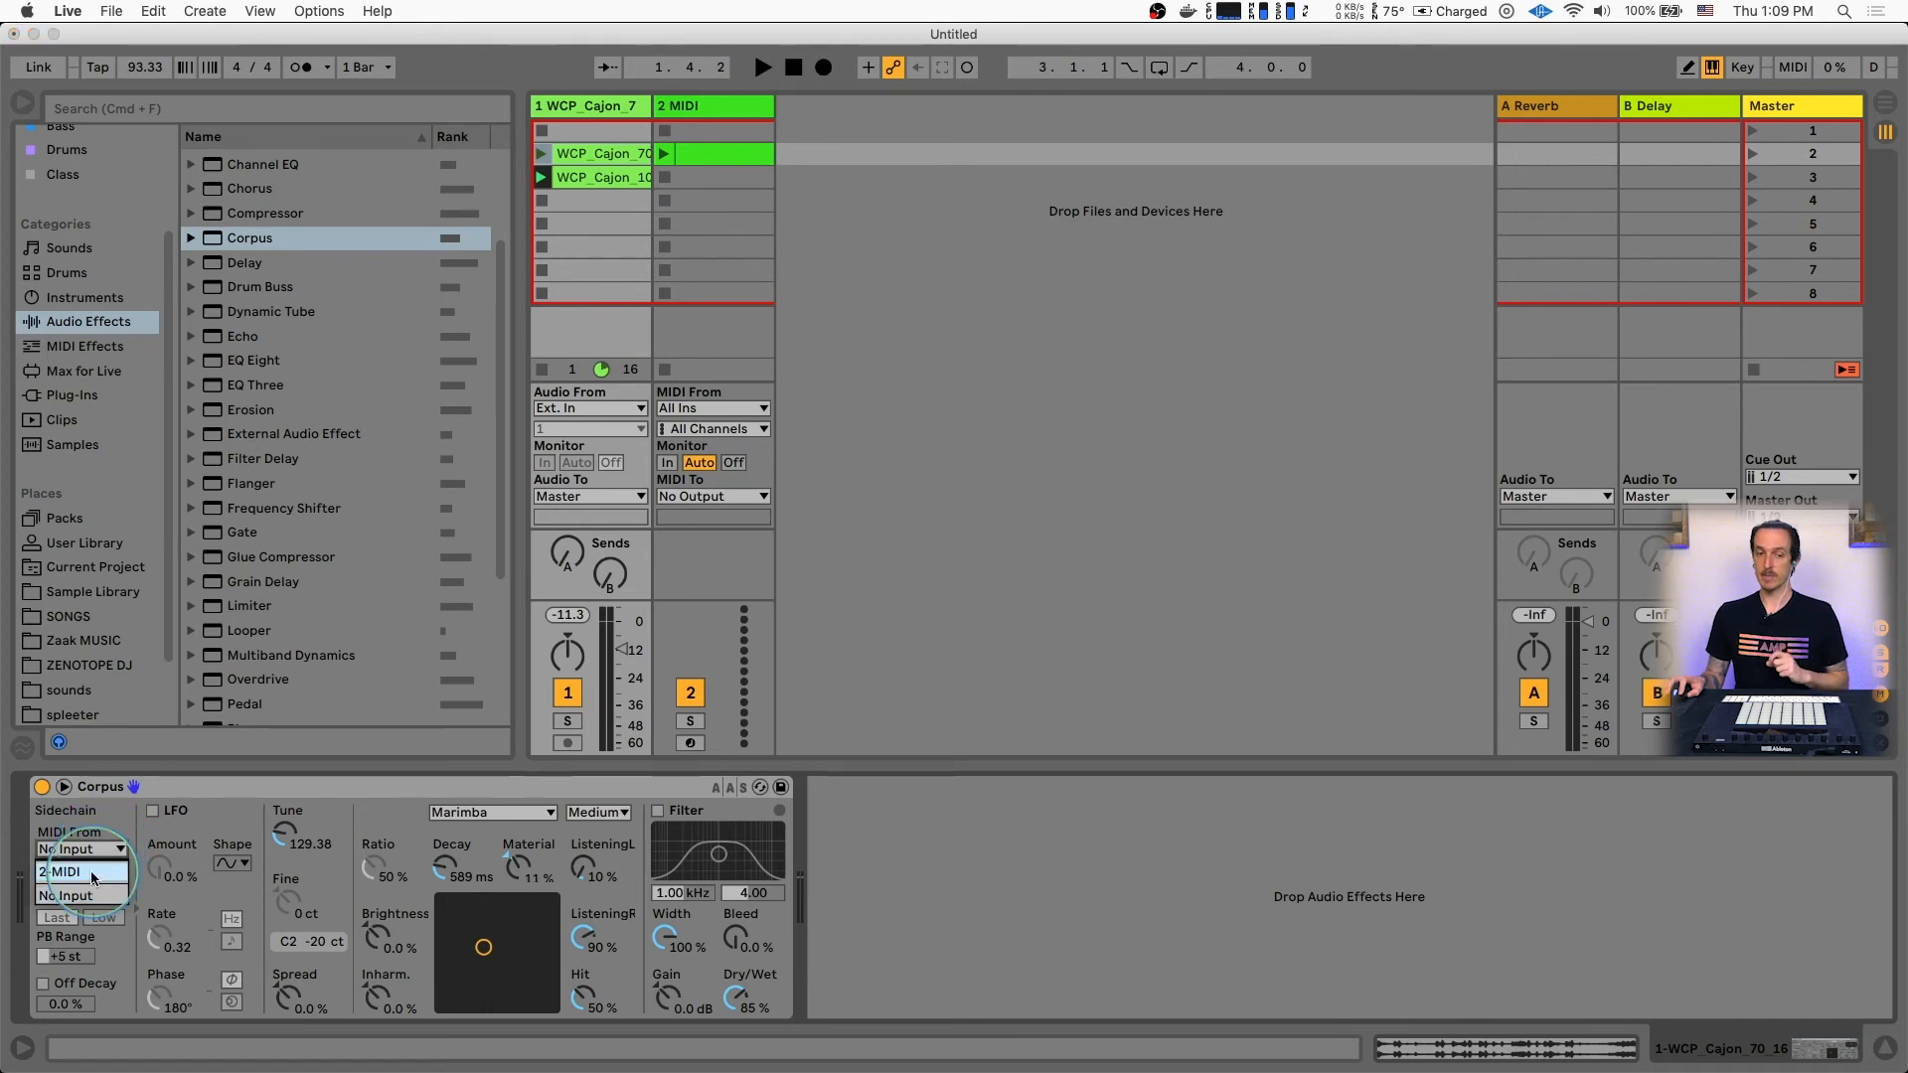
{"action": "left_click", "coordinate": [92, 873]}
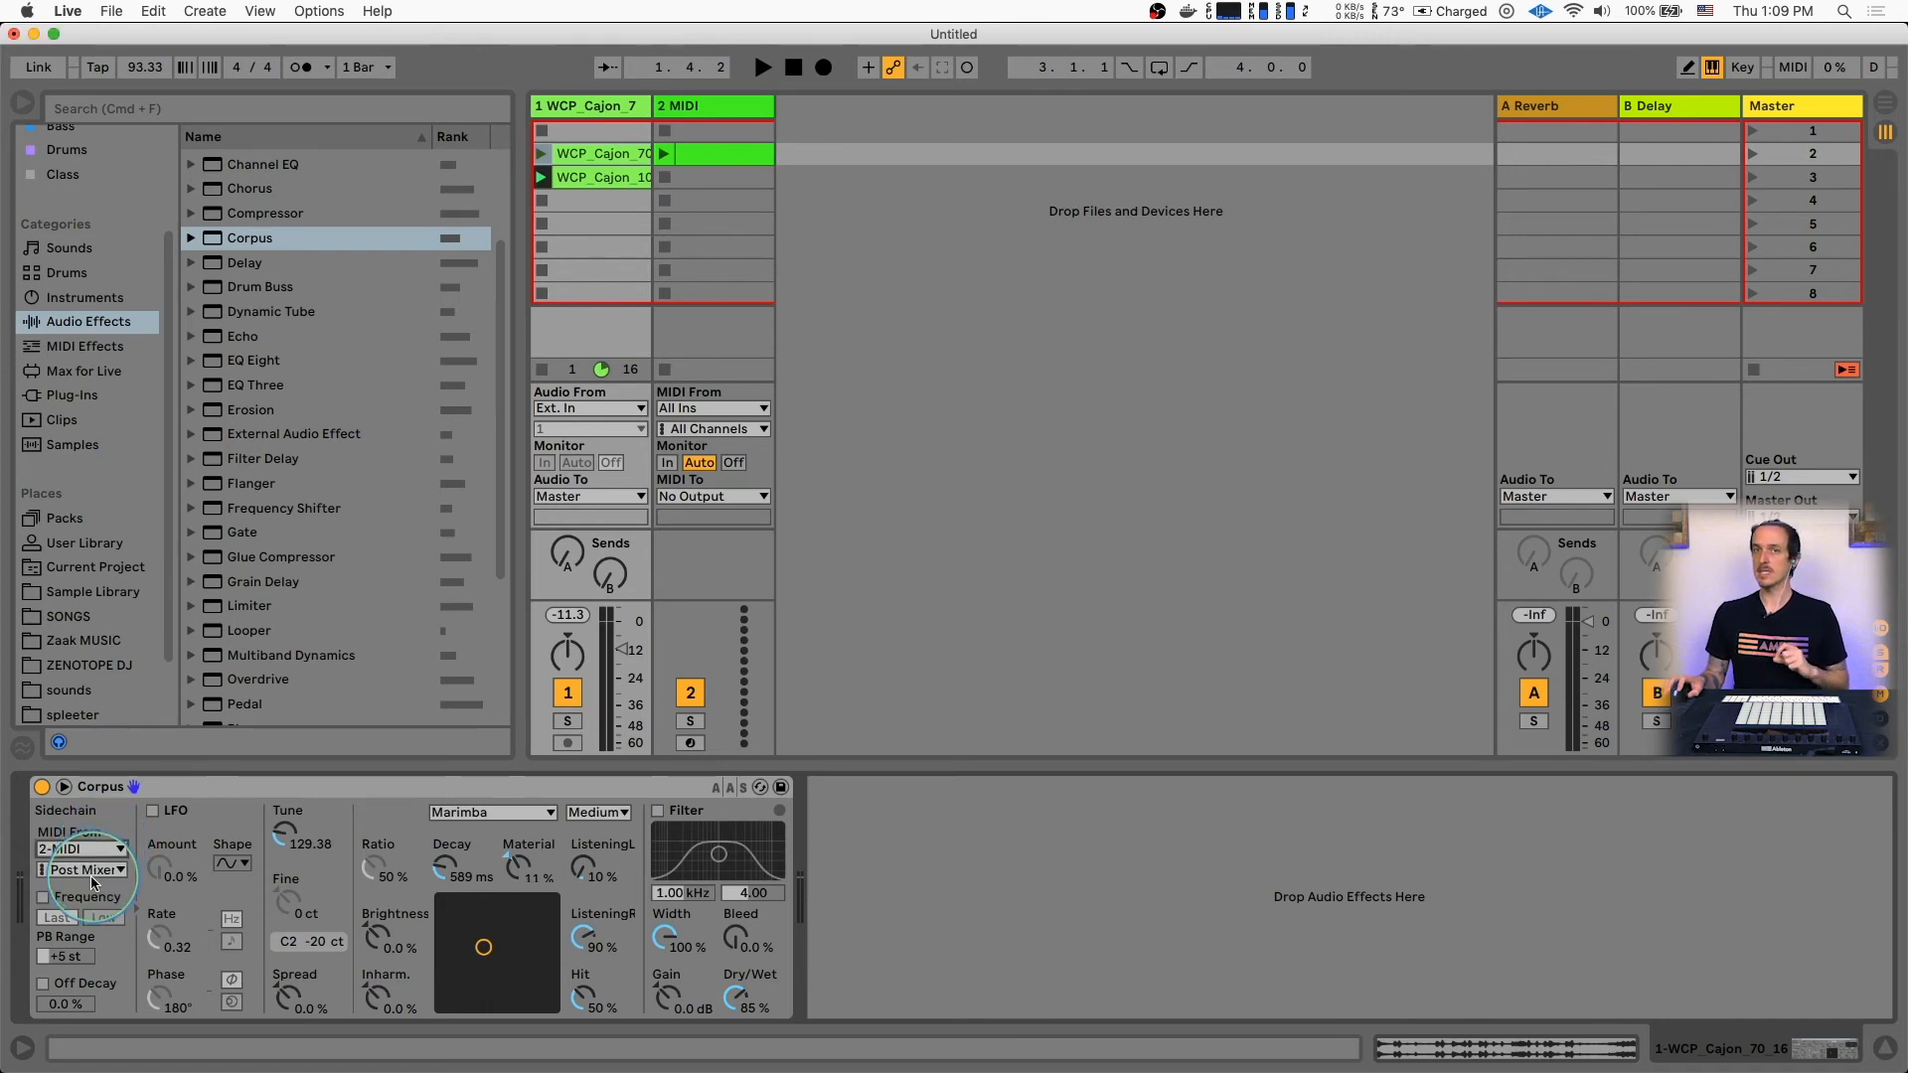
{"action": "left_click", "coordinate": [42, 898]}
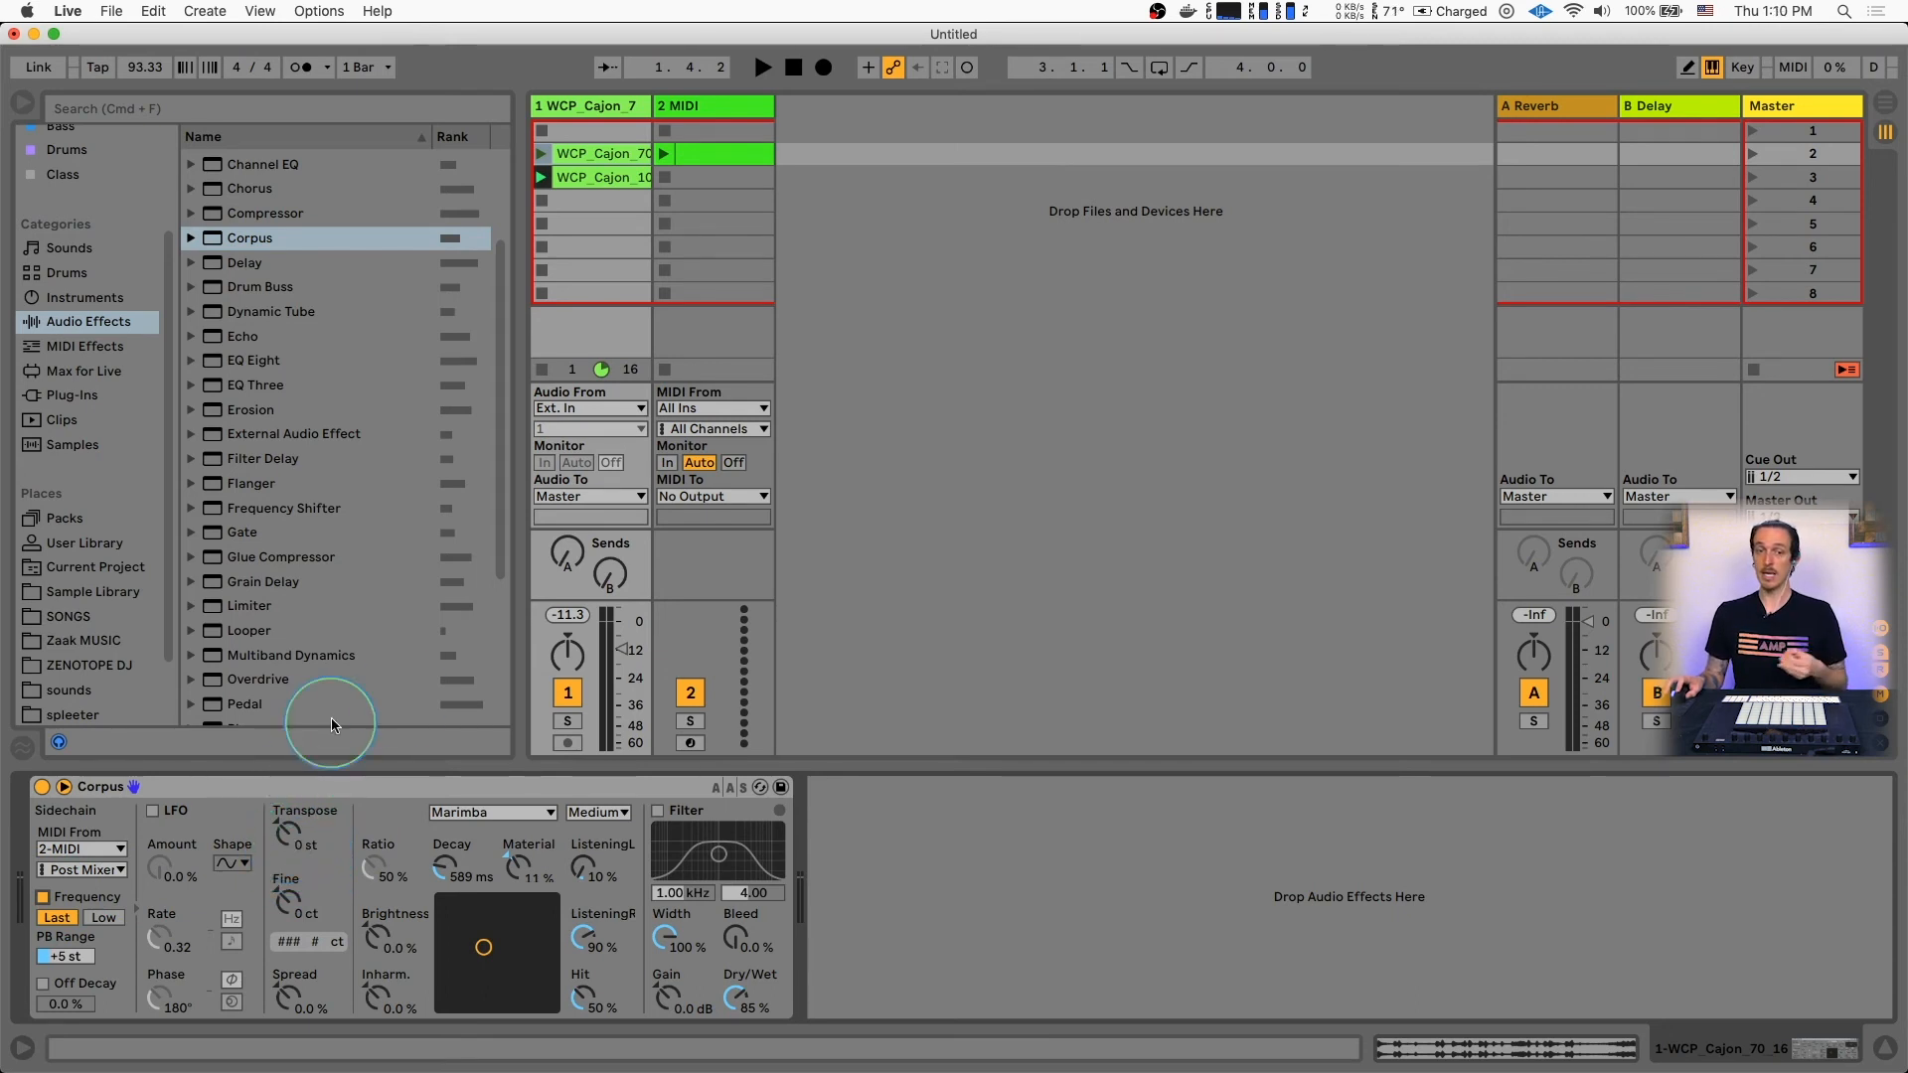
Launch the MIDI clip together with the second cajon clip and bring the cajon track's Corpus settings back into view
{"action": "left_click", "coordinate": [542, 178]}
{"action": "key", "text": "space"}
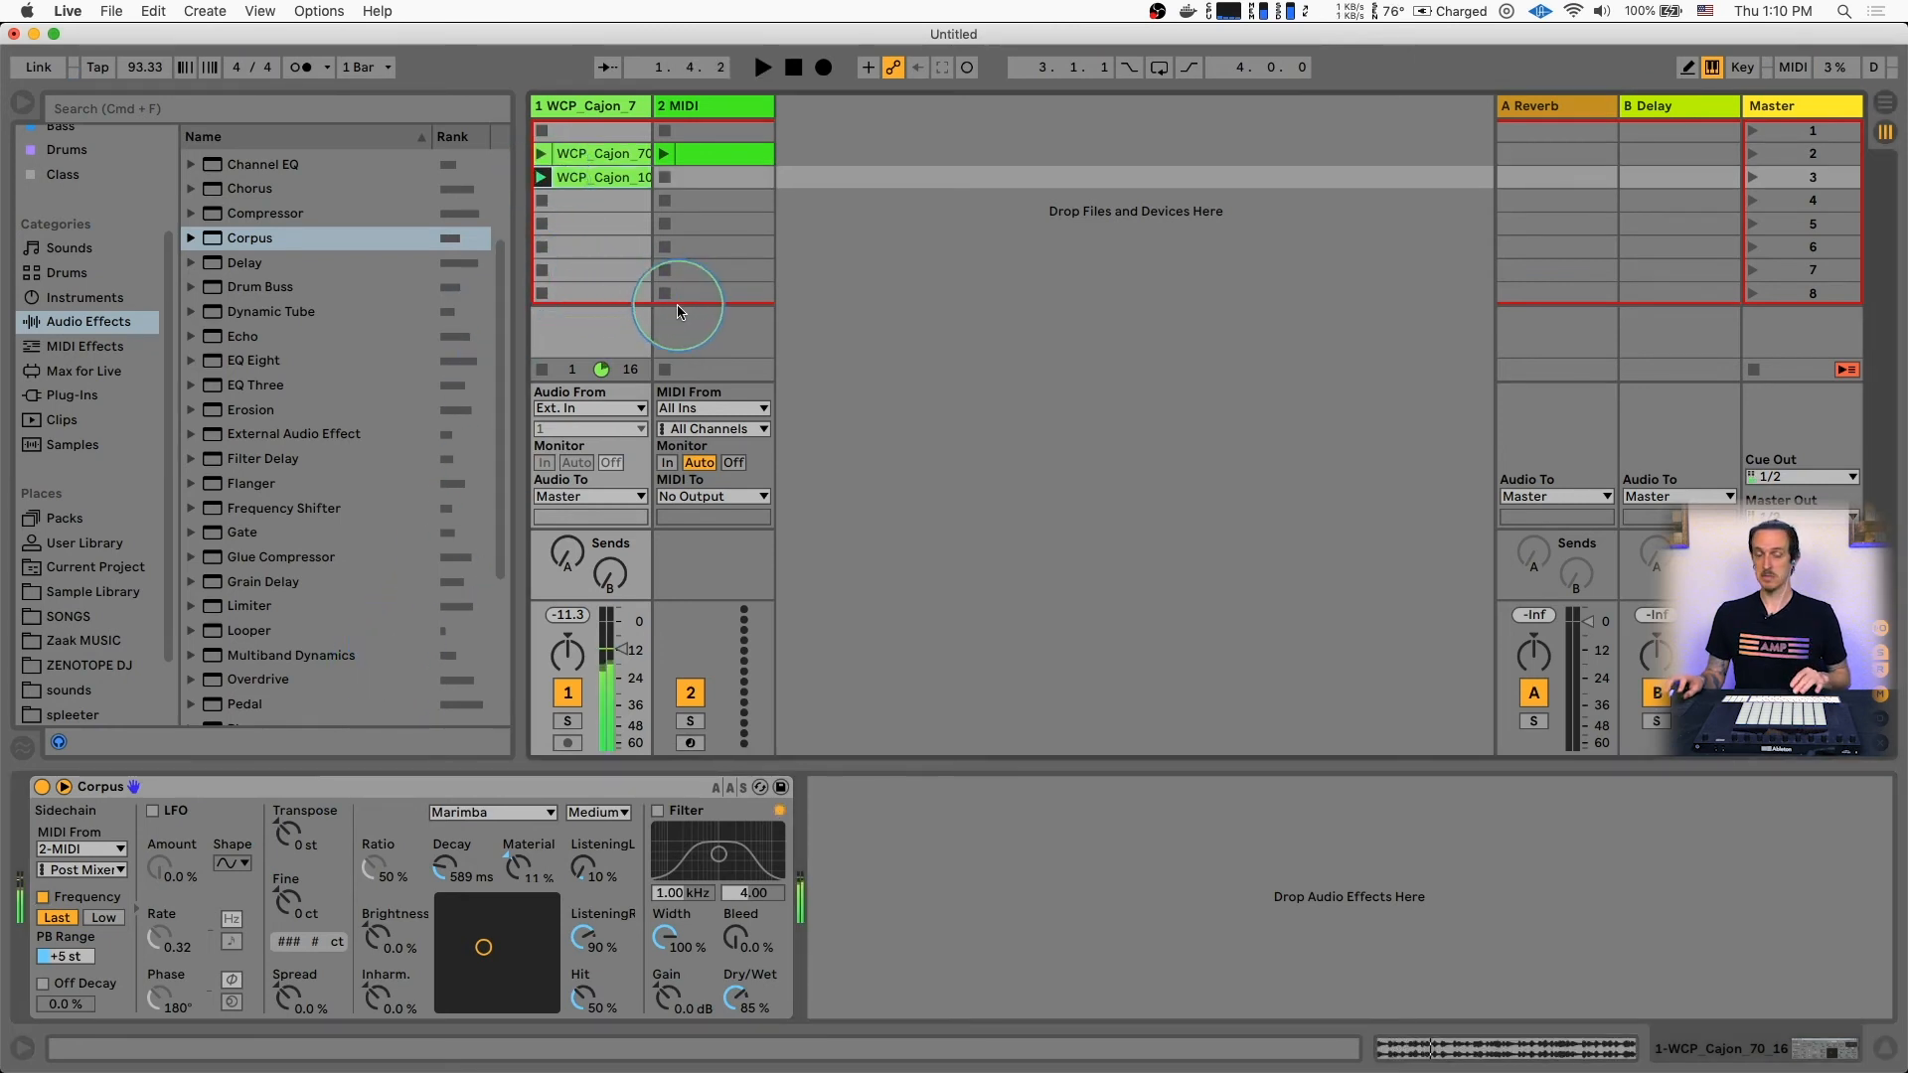
{"action": "left_click", "coordinate": [682, 156]}
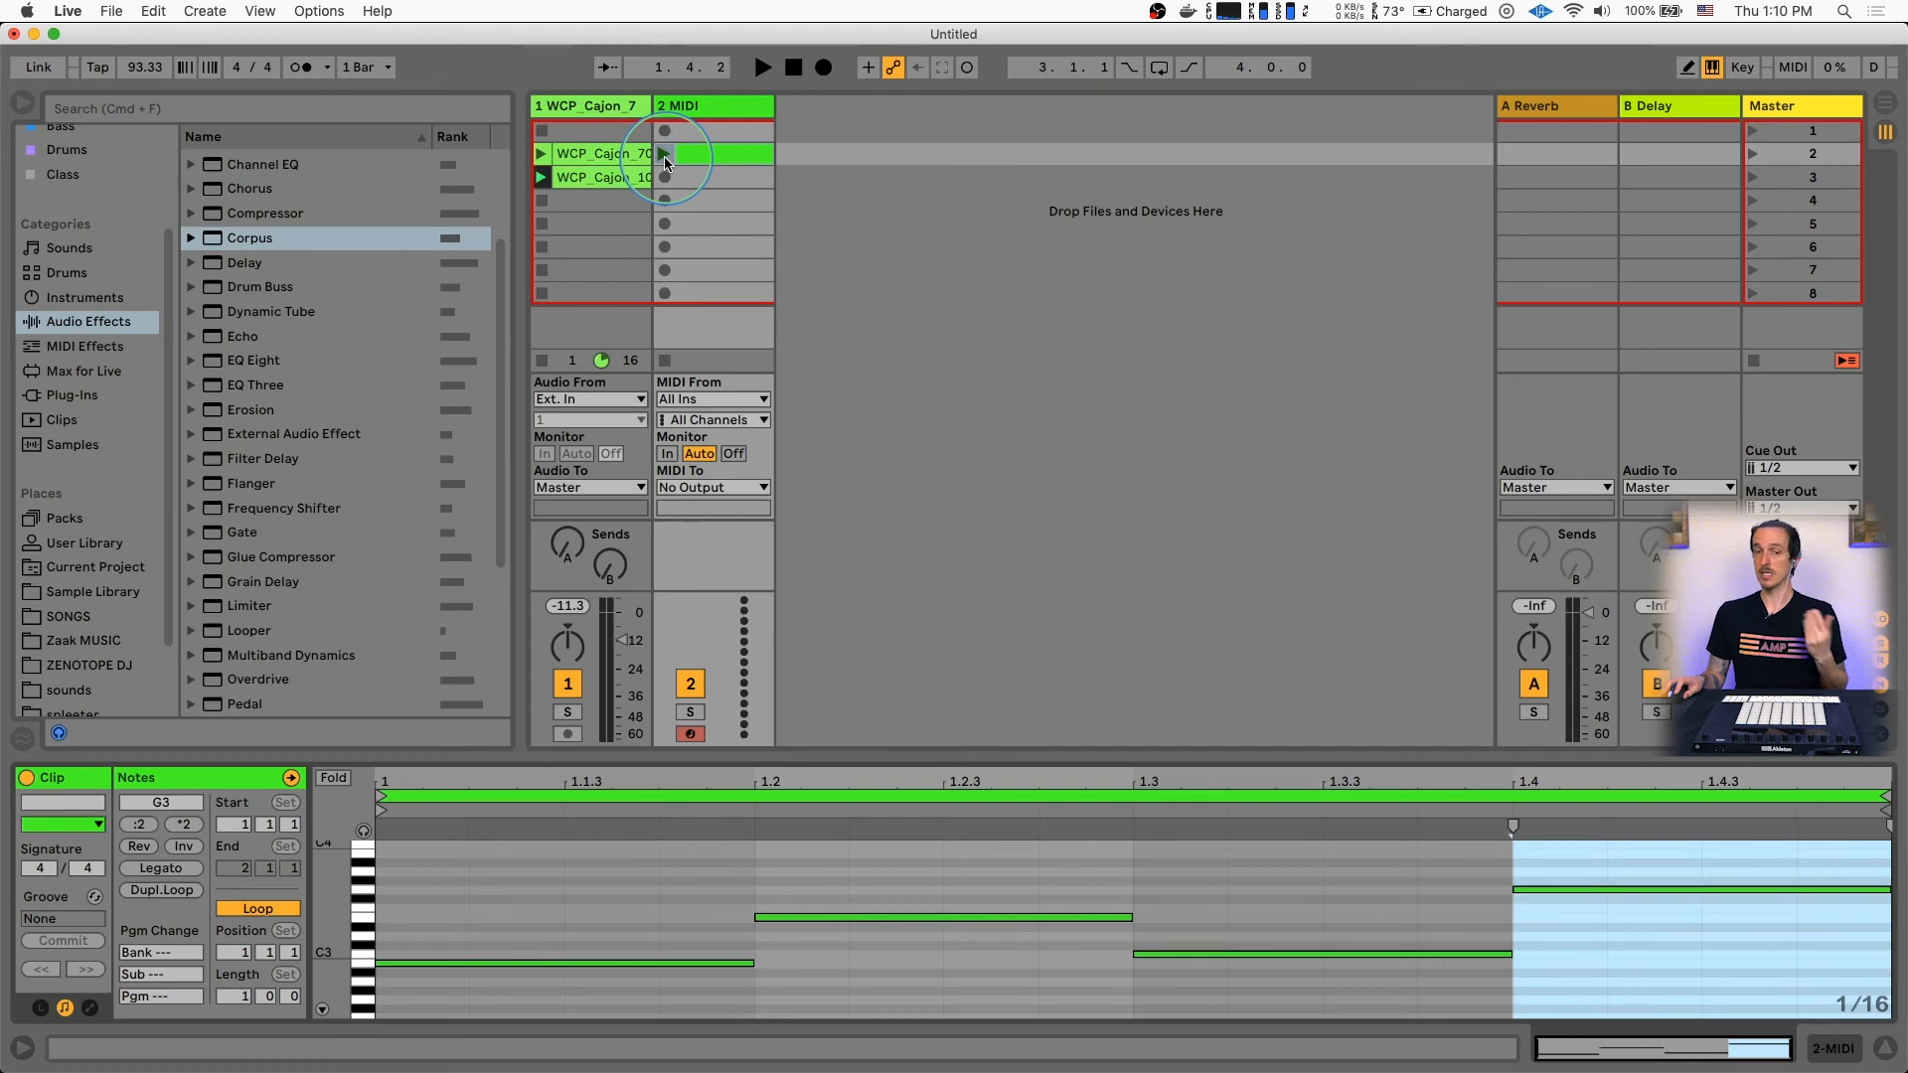
{"action": "left_click", "coordinate": [665, 157]}
{"action": "double_click", "coordinate": [585, 106]}
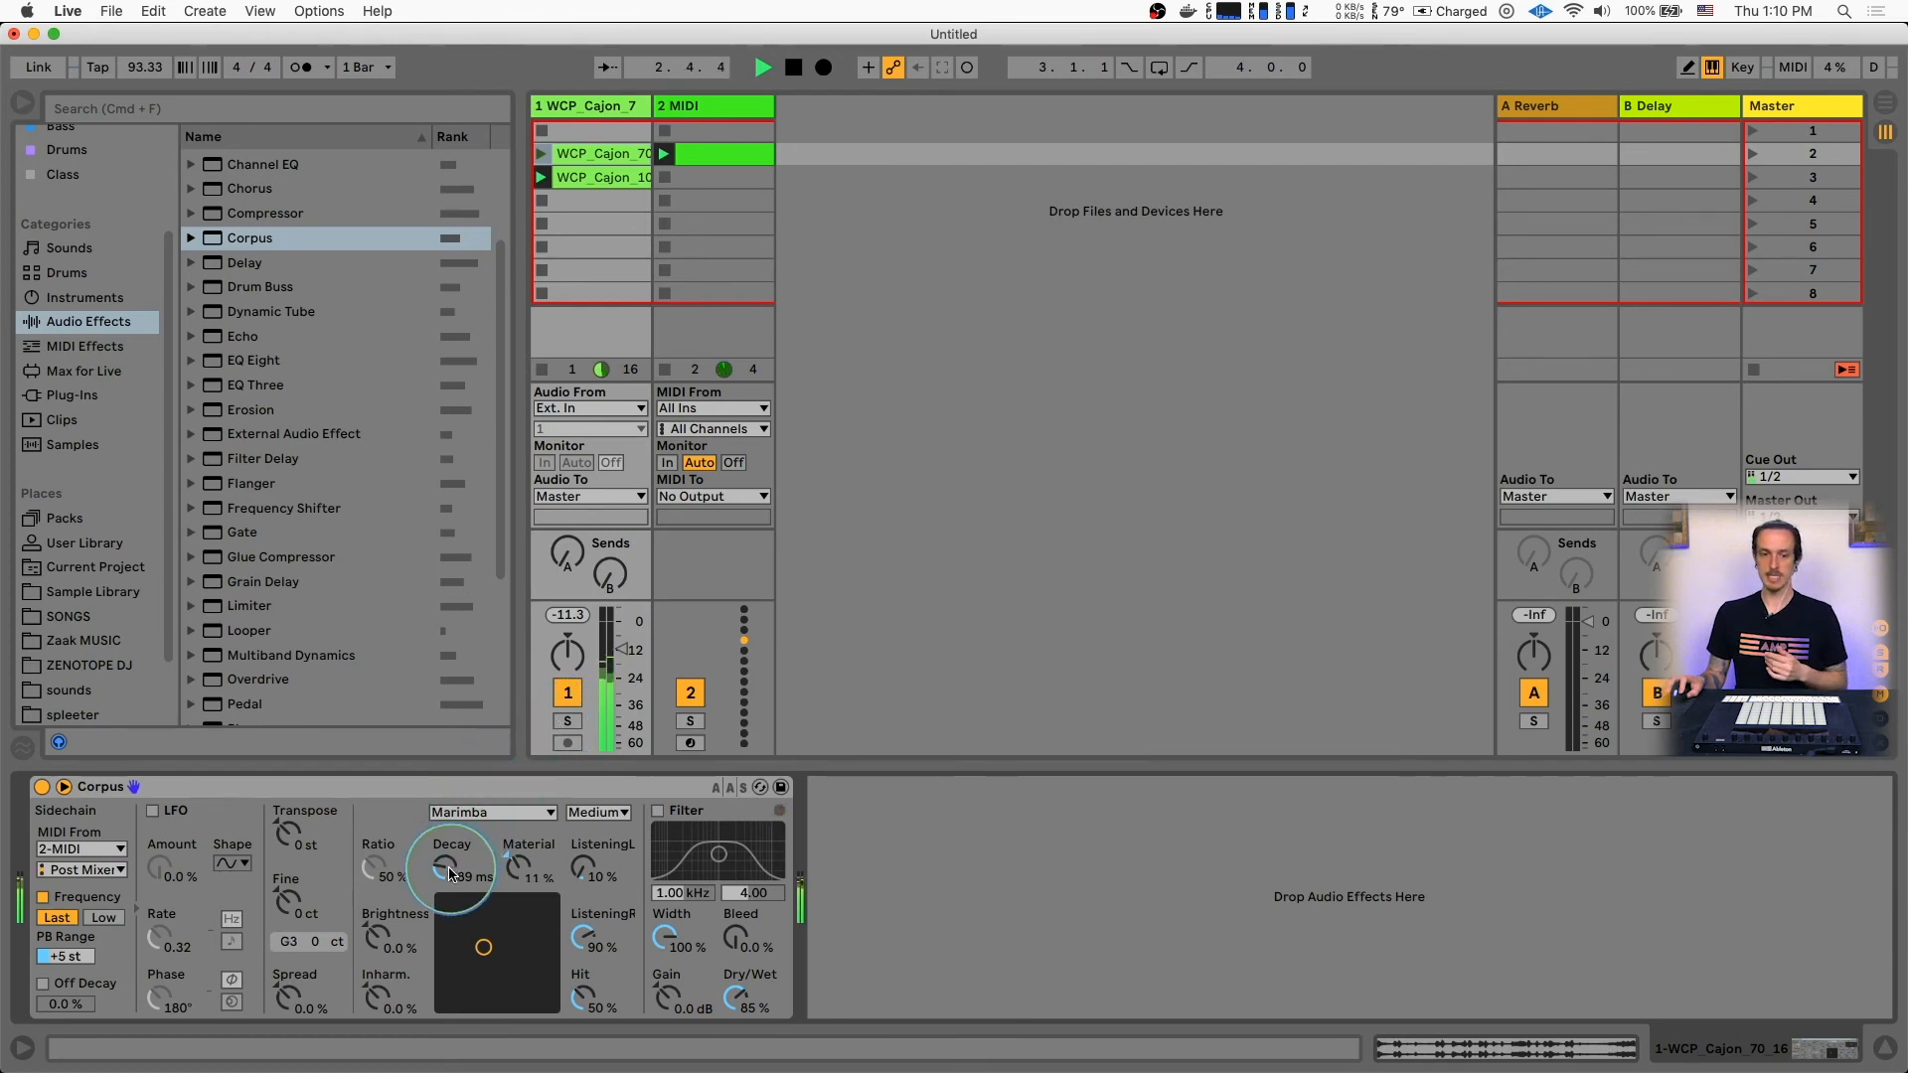
Change the Corpus resonance type to Beam and raise Dry/Wet to 89% during playback, and stop playback
{"action": "left_click", "coordinate": [462, 813]}
{"action": "left_click", "coordinate": [469, 827]}
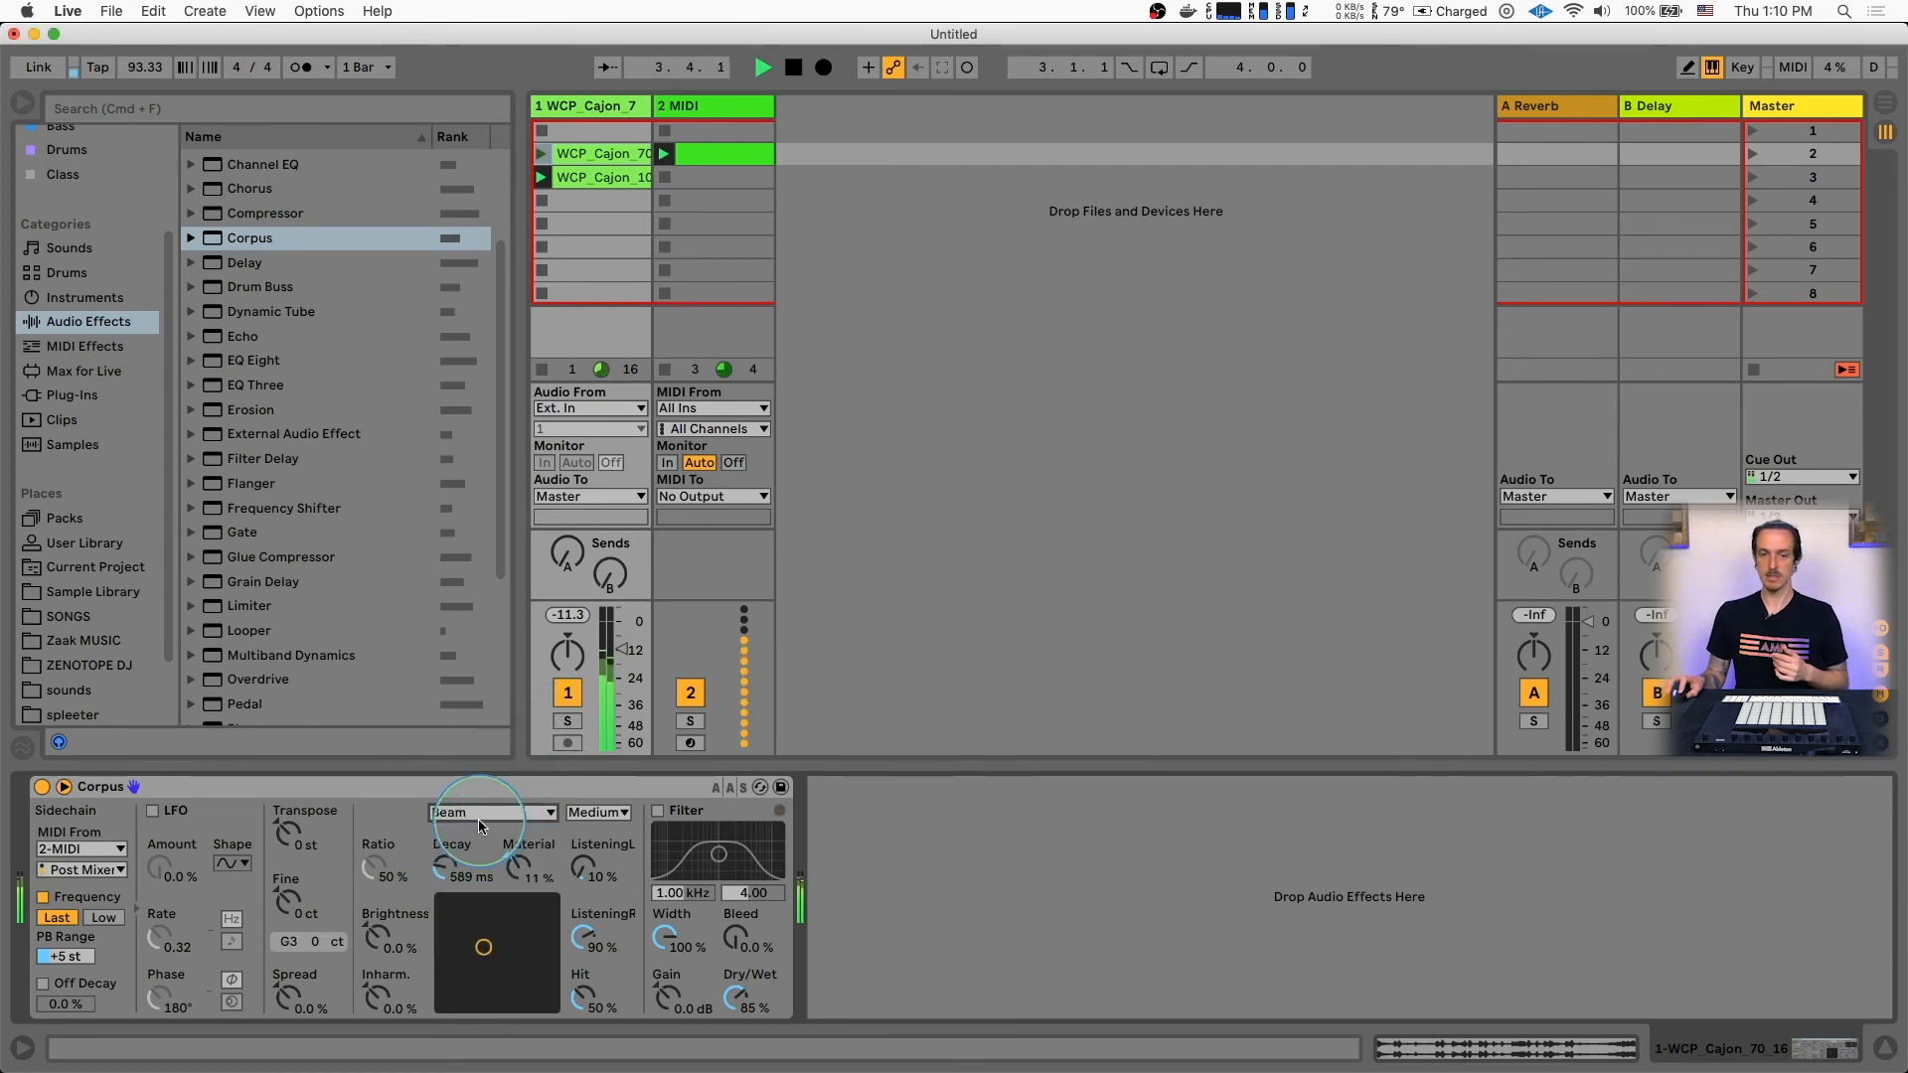
{"action": "left_click_drag", "start_coordinate": [743, 997], "coordinate": [743, 994]}
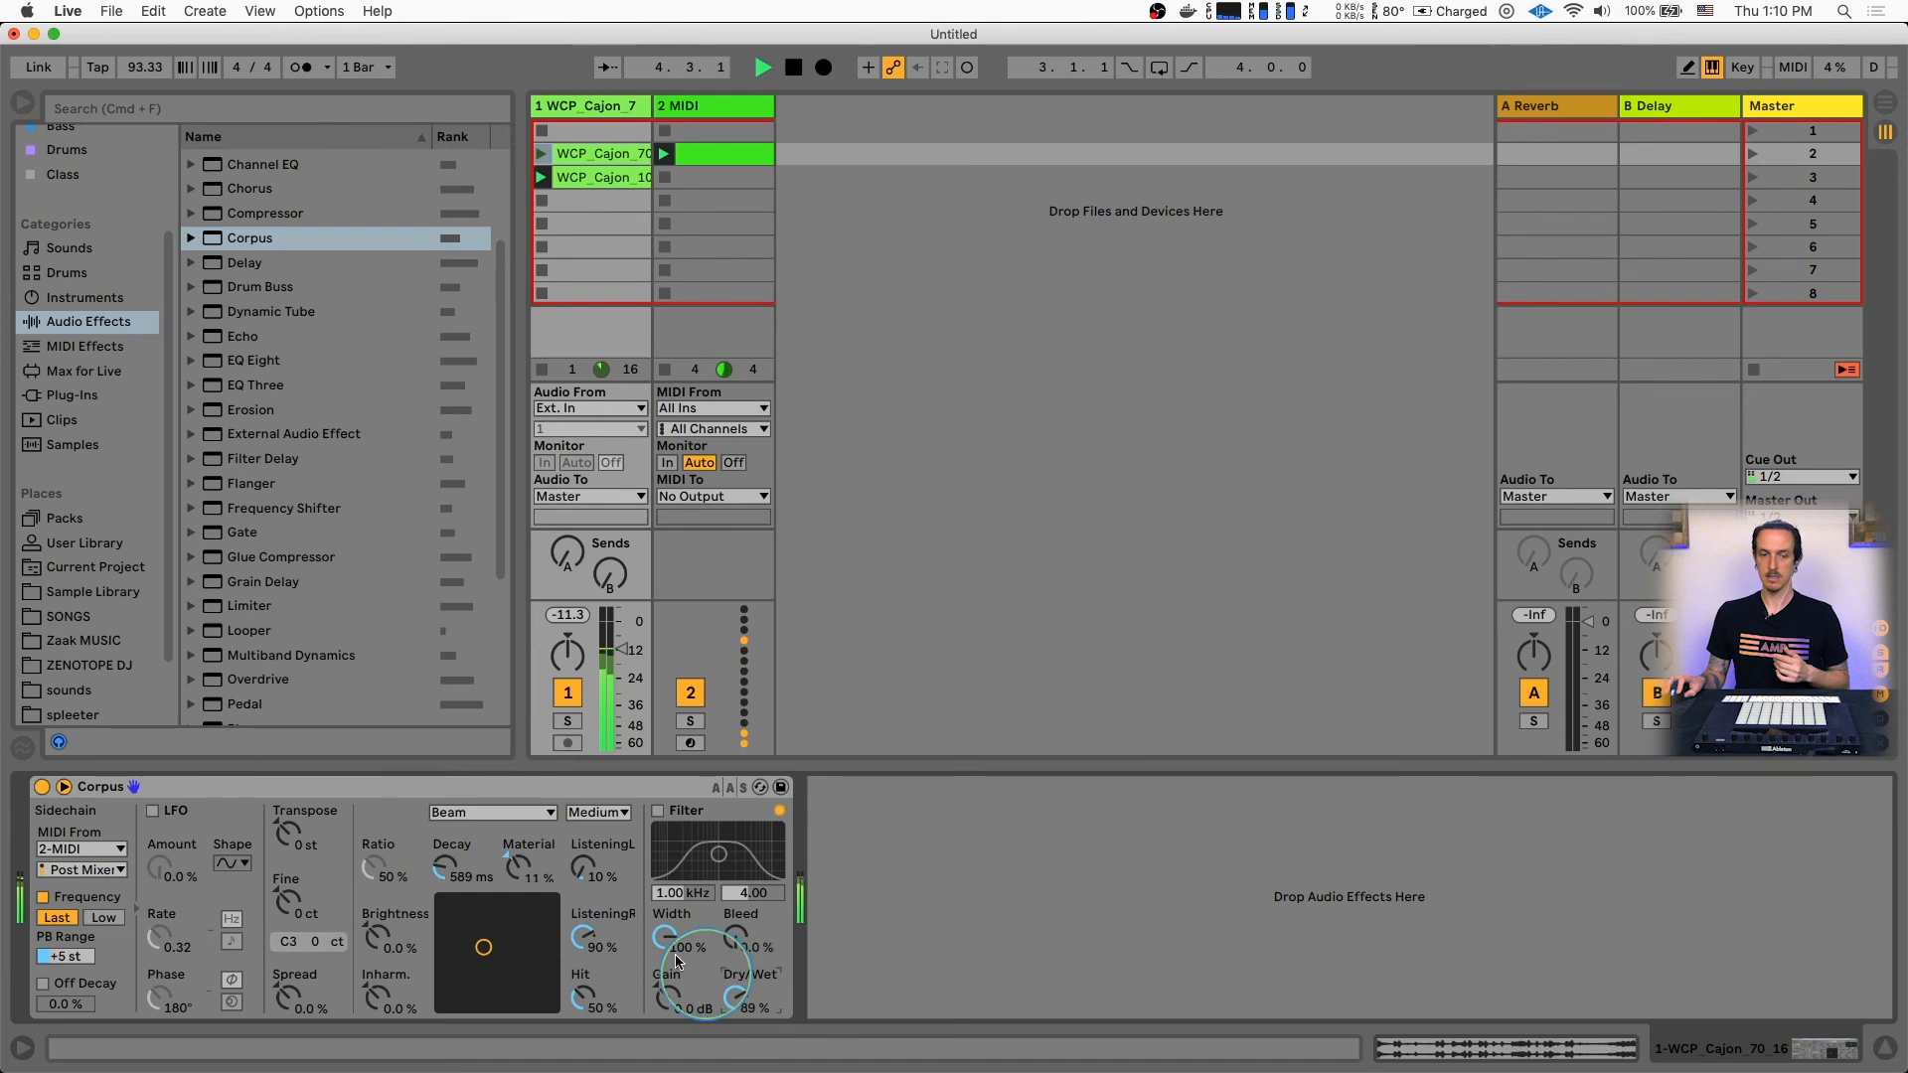
{"action": "key", "text": "space"}
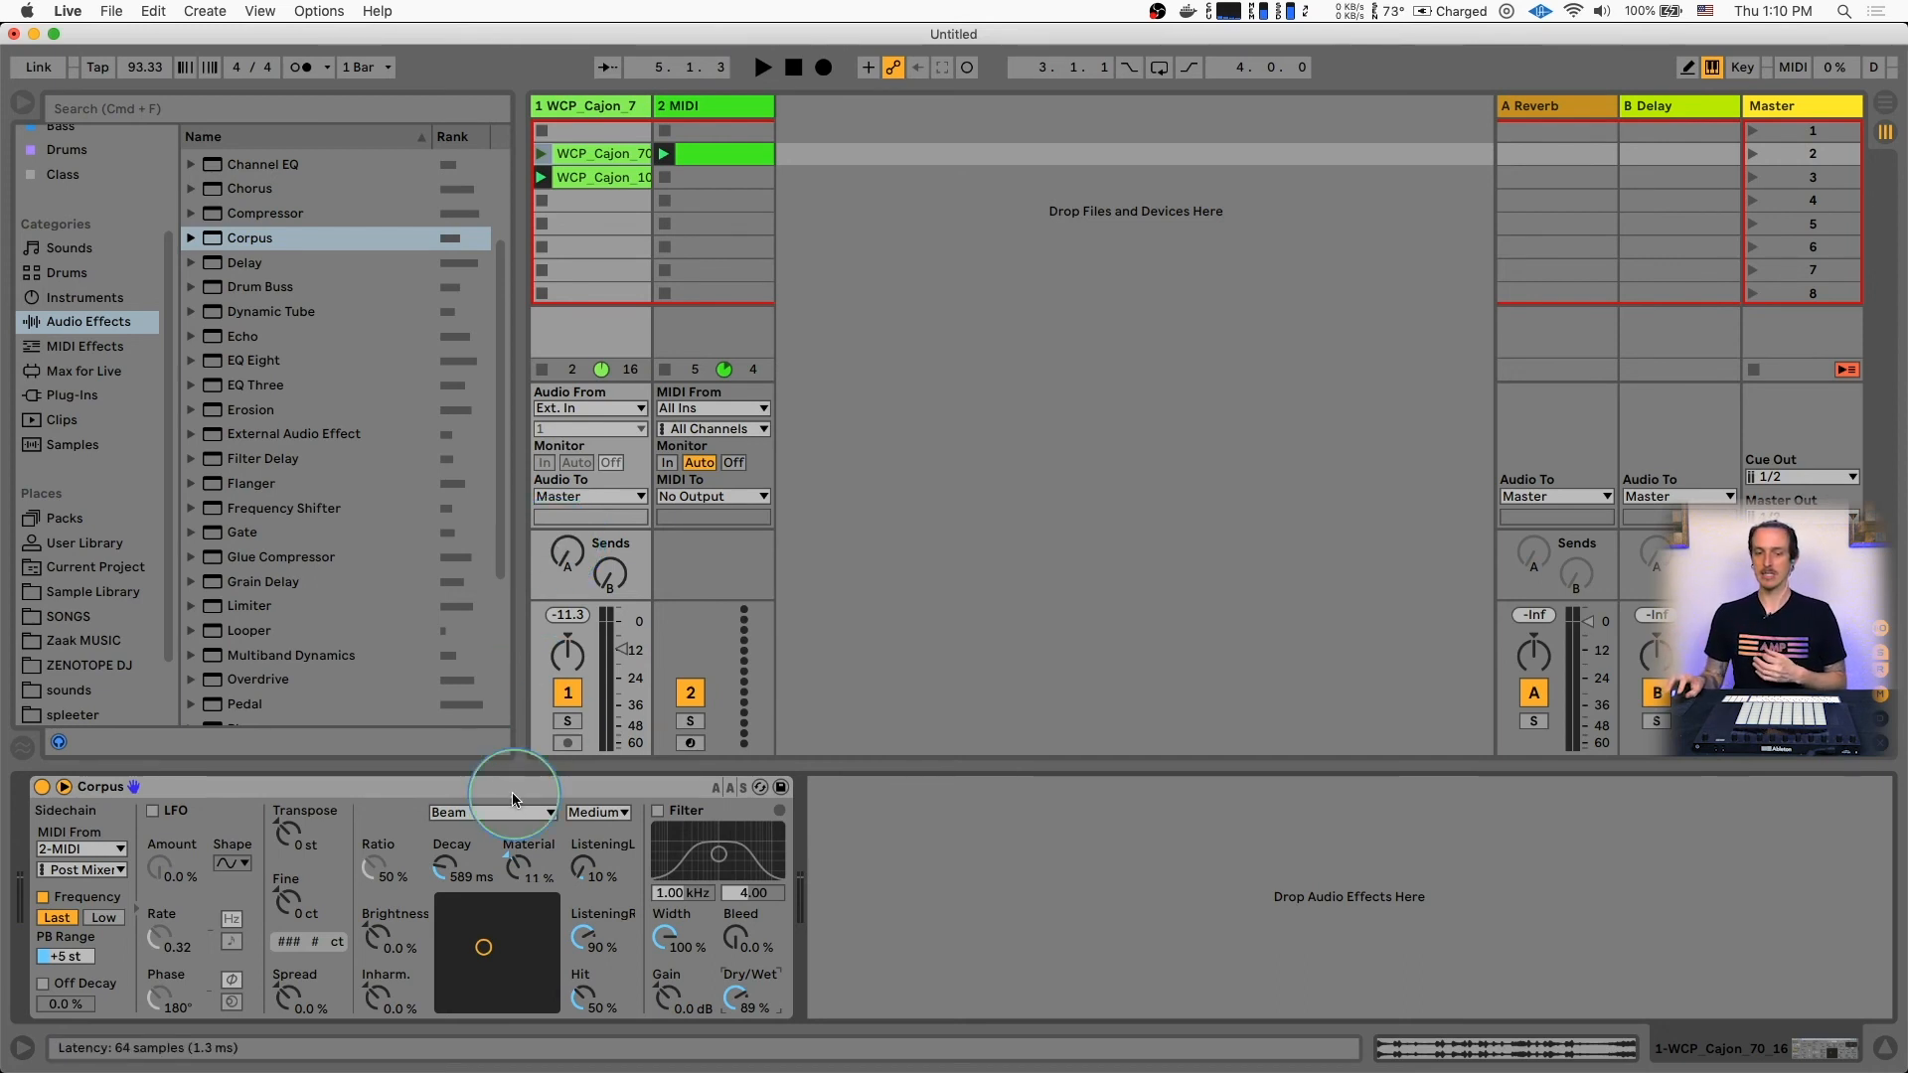
Open the list of Corpus resonance types
{"action": "left_click", "coordinate": [492, 811]}
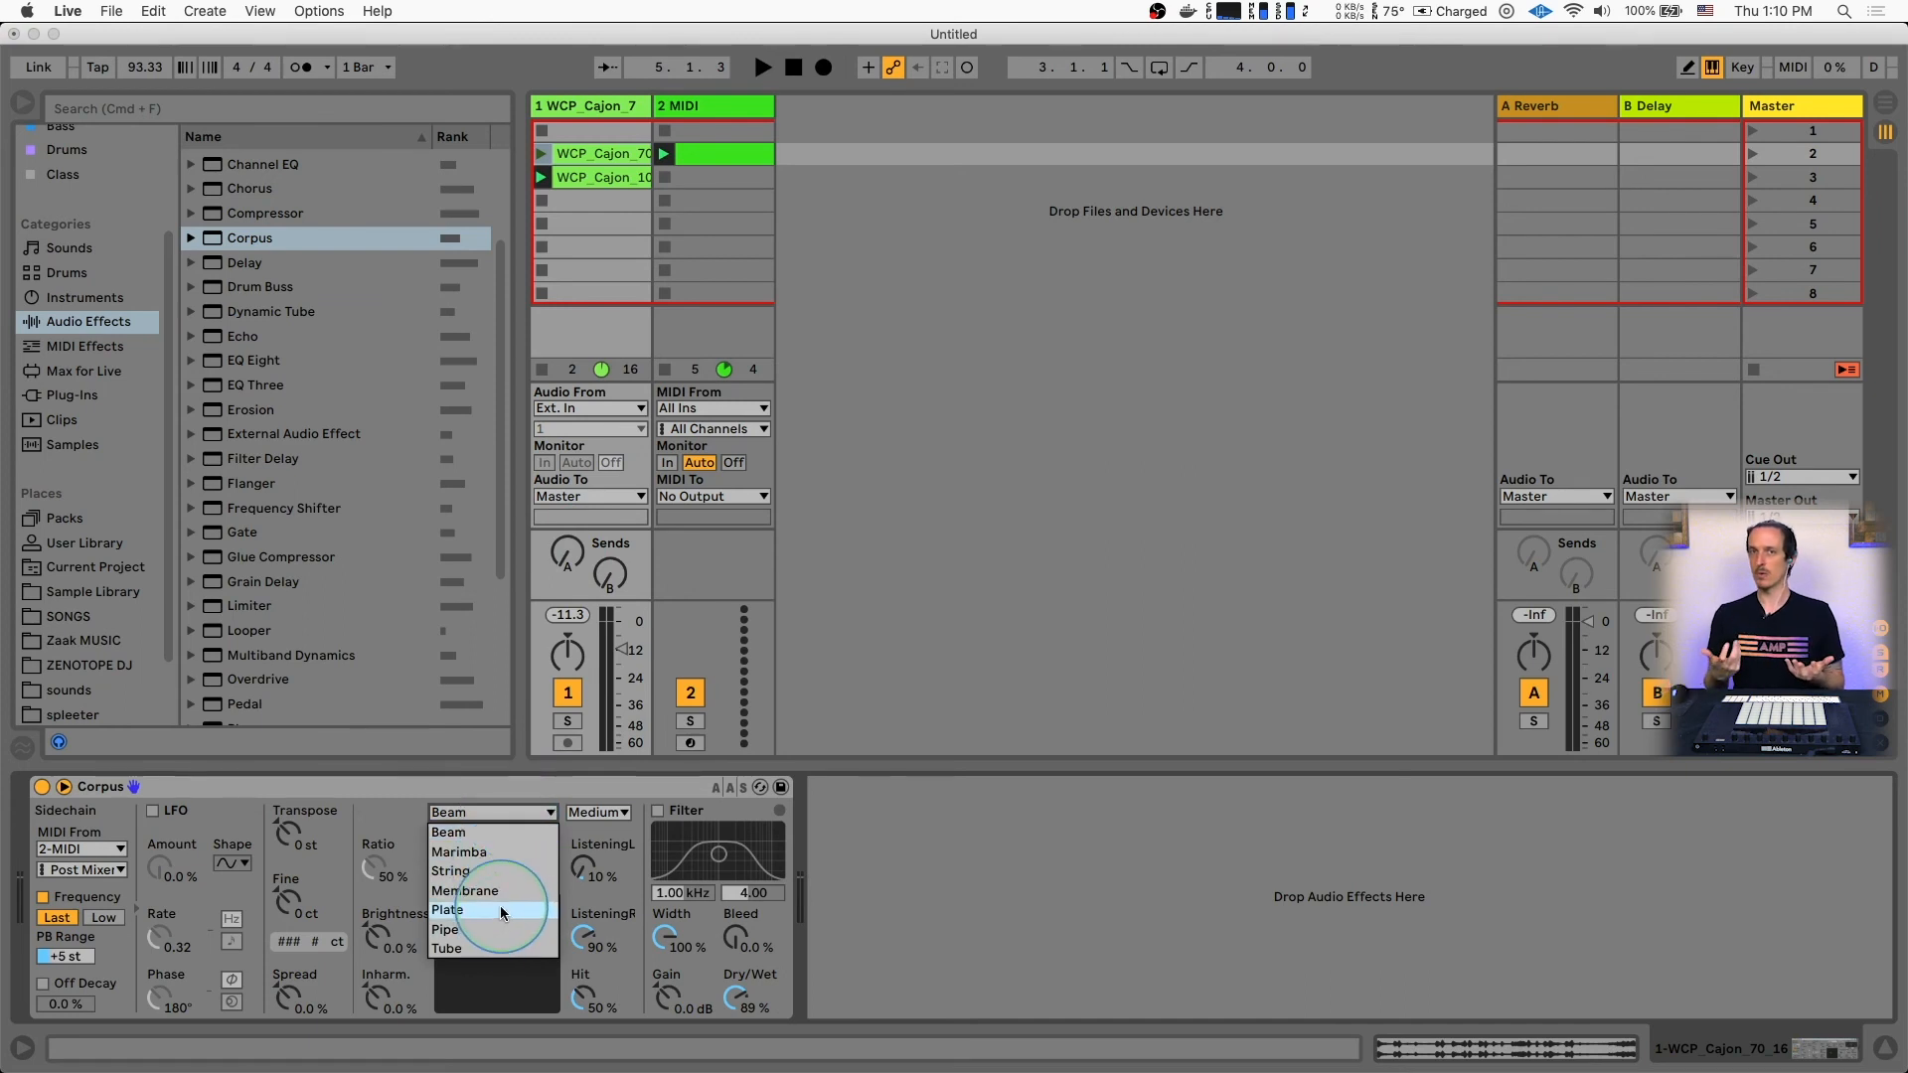